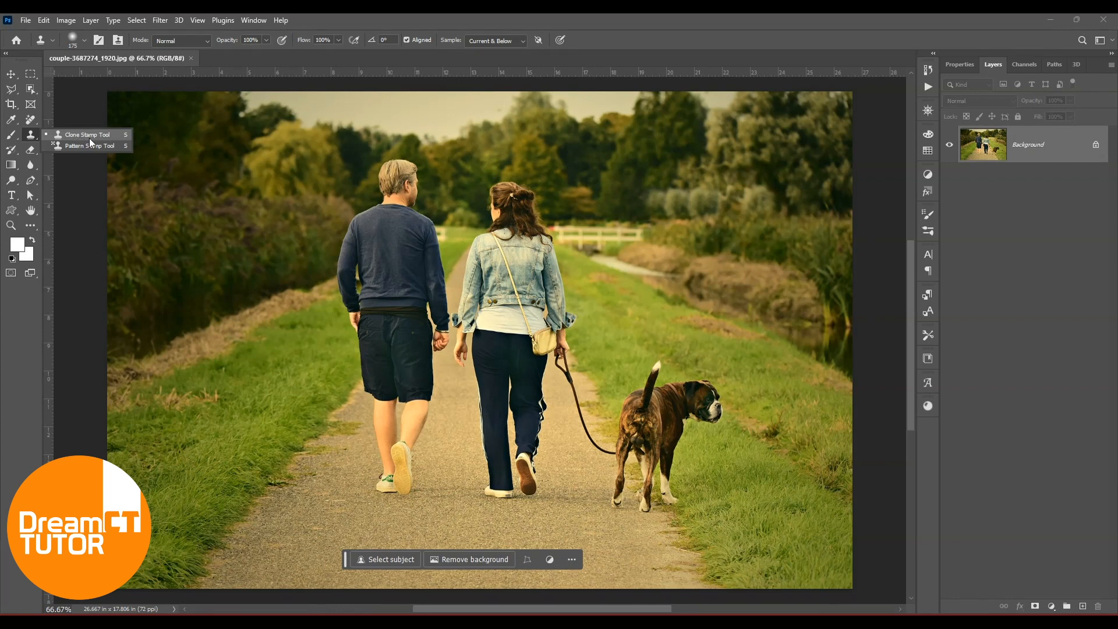
# Step: Paint over the dog with the Remove tool to erase it from the path and grass
pyautogui.click(89, 136)
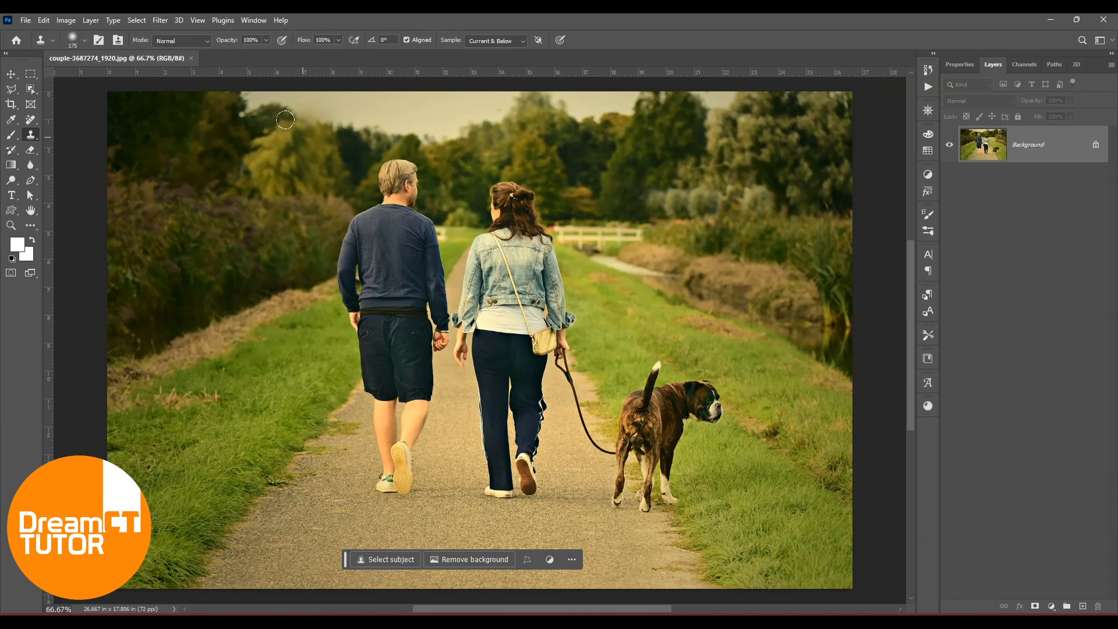
pyautogui.moveTo(285, 120); pyautogui.dragTo(274, 157)
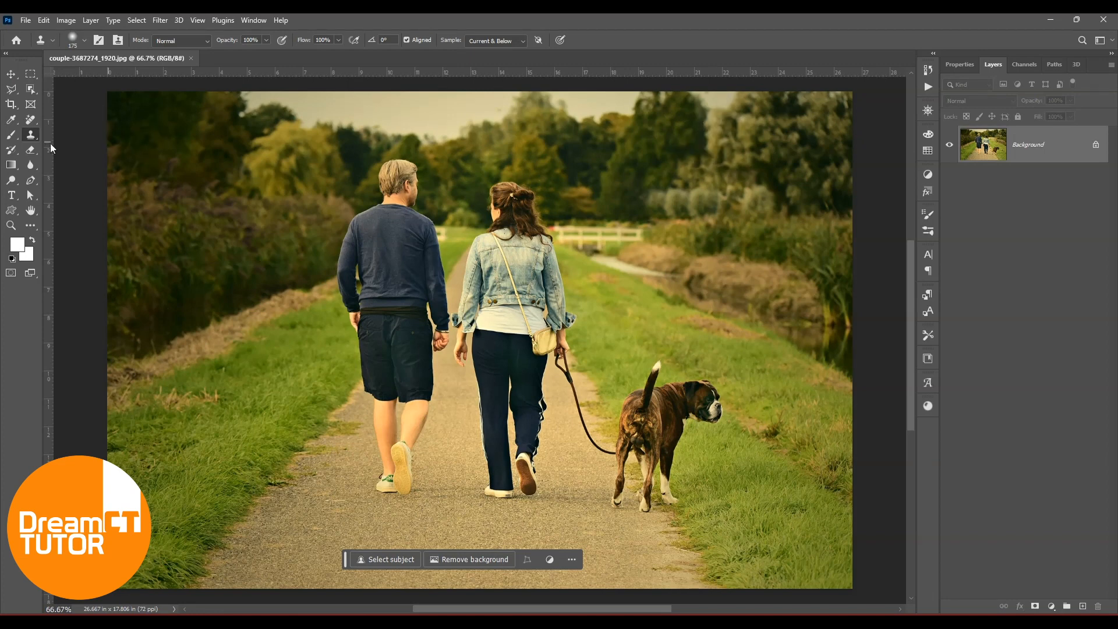
pyautogui.click(30, 118)
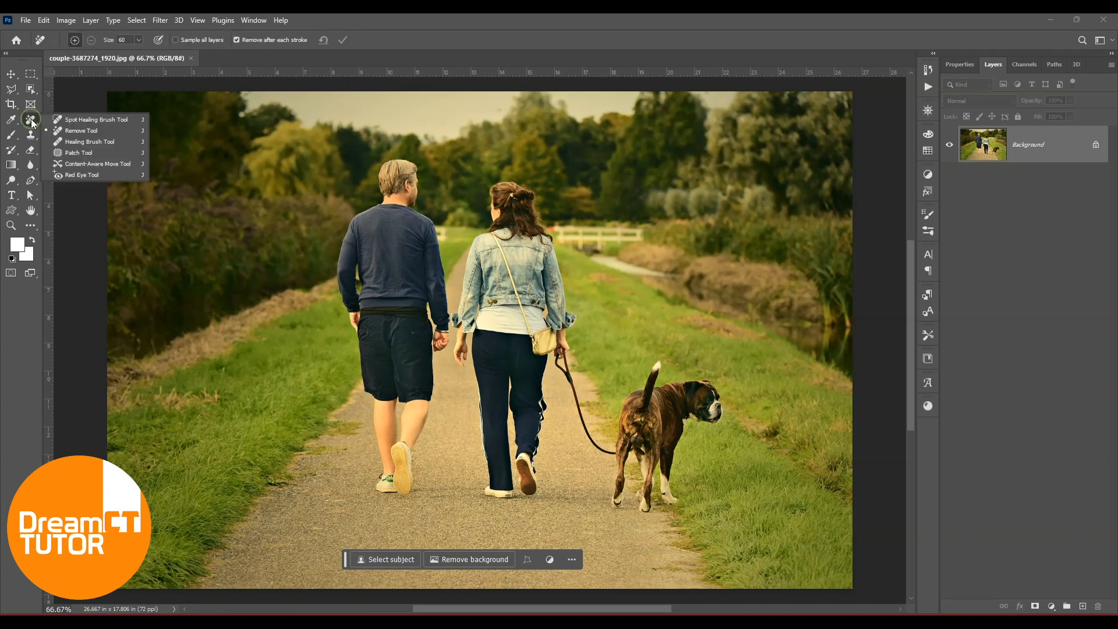
pyautogui.click(96, 129)
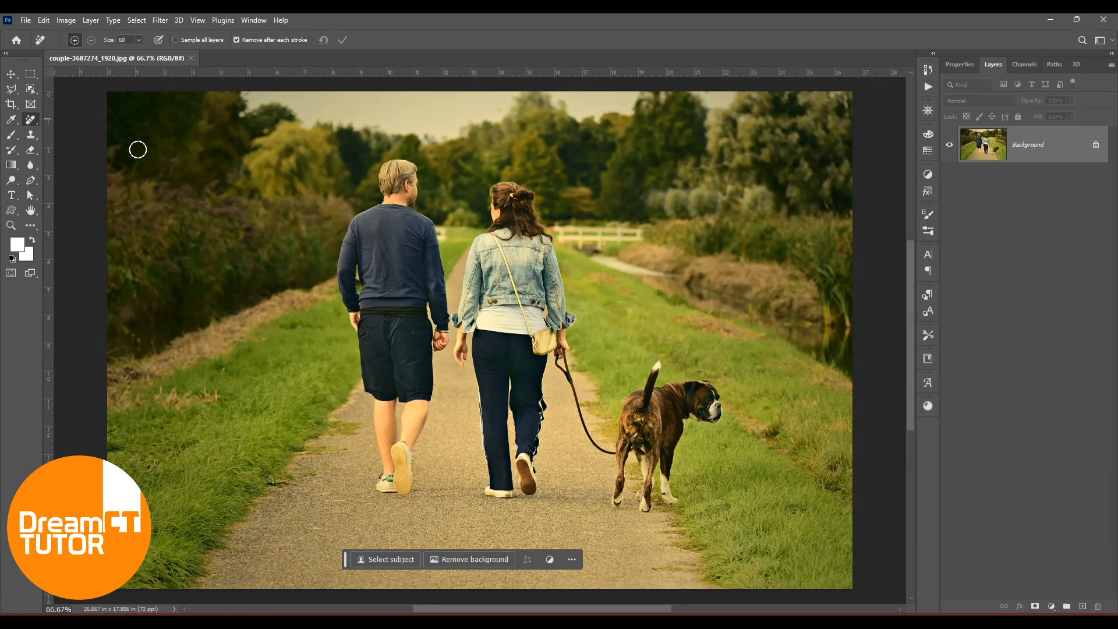
pyautogui.moveTo(698, 382)
pyautogui.mouseDown()
pyautogui.moveTo(640, 400)
pyautogui.moveTo(654, 366)
pyautogui.moveTo(650, 411)
pyautogui.moveTo(607, 480)
pyautogui.moveTo(680, 513)
pyautogui.moveTo(656, 482)
pyautogui.moveTo(657, 459)
pyautogui.moveTo(599, 502)
pyautogui.moveTo(631, 506)
pyautogui.moveTo(635, 462)
pyautogui.moveTo(598, 445)
pyautogui.moveTo(574, 377)
pyautogui.mouseUp()
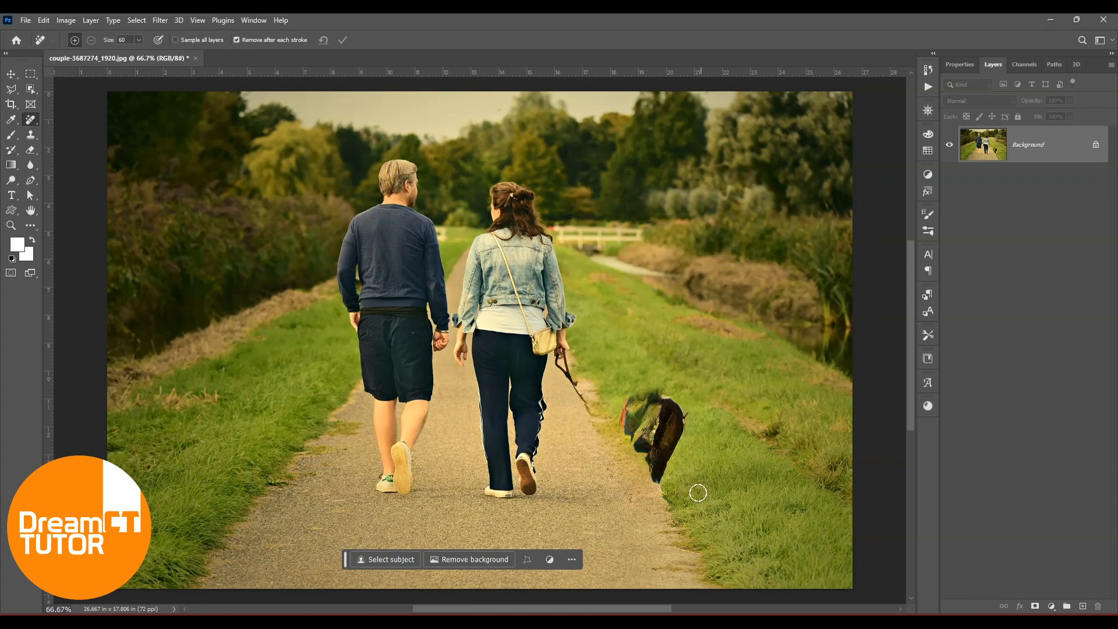
pyautogui.hotkey('ctrl', '+')
pyautogui.moveTo(693, 408)
pyautogui.mouseDown()
pyautogui.moveTo(631, 323)
pyautogui.moveTo(554, 284)
pyautogui.moveTo(594, 430)
pyautogui.moveTo(640, 349)
pyautogui.moveTo(611, 343)
pyautogui.moveTo(582, 303)
pyautogui.moveTo(544, 309)
pyautogui.moveTo(588, 423)
pyautogui.moveTo(632, 287)
pyautogui.mouseUp()
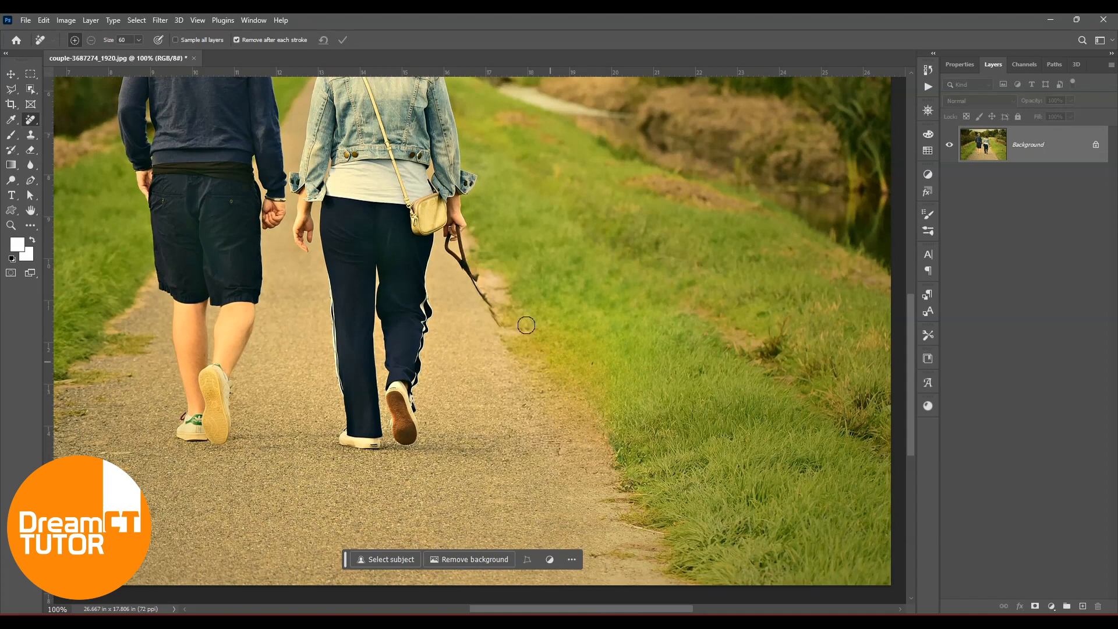
# Step: Erase the leftover leash below the woman's hand with the Remove tool
pyautogui.moveTo(494, 314); pyautogui.dragTo(453, 238)
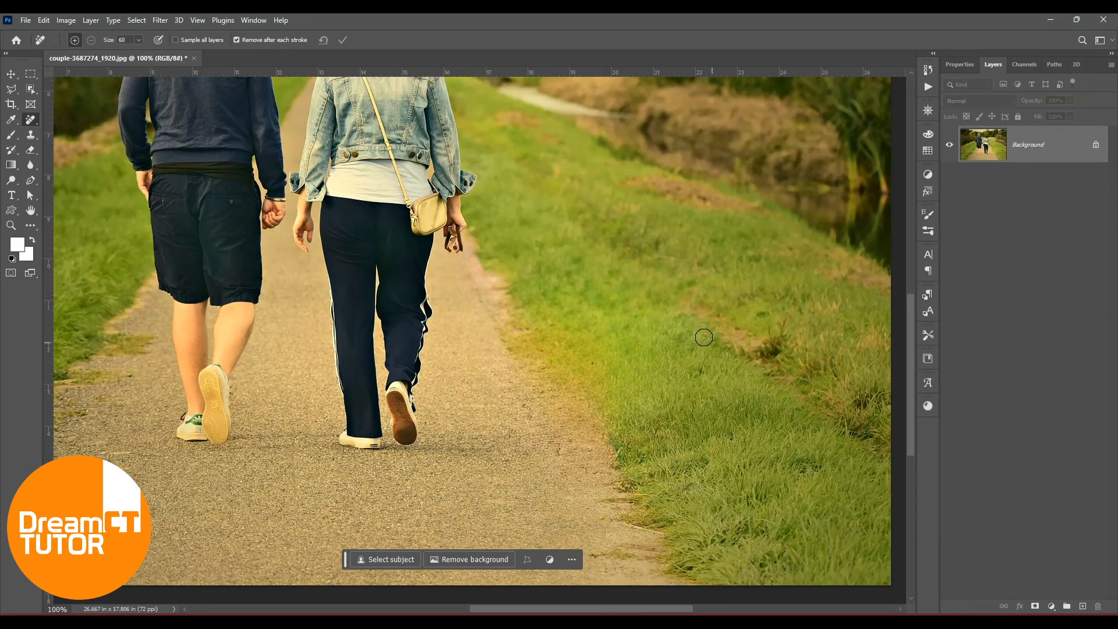
pyautogui.moveTo(494, 305); pyautogui.dragTo(453, 239)
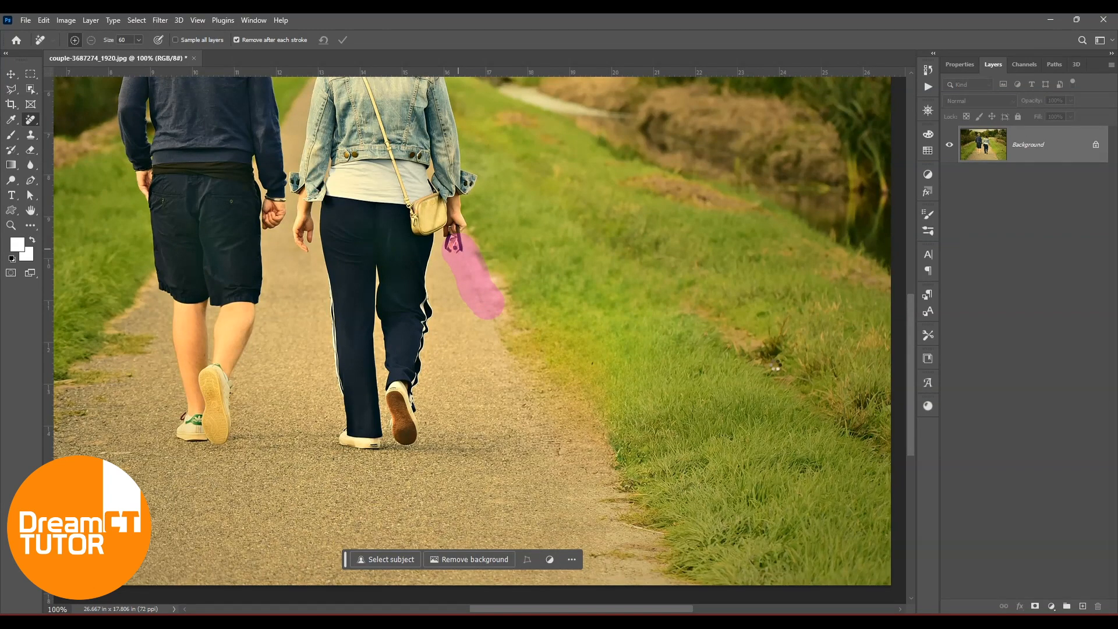
pyautogui.rightClick(30, 119)
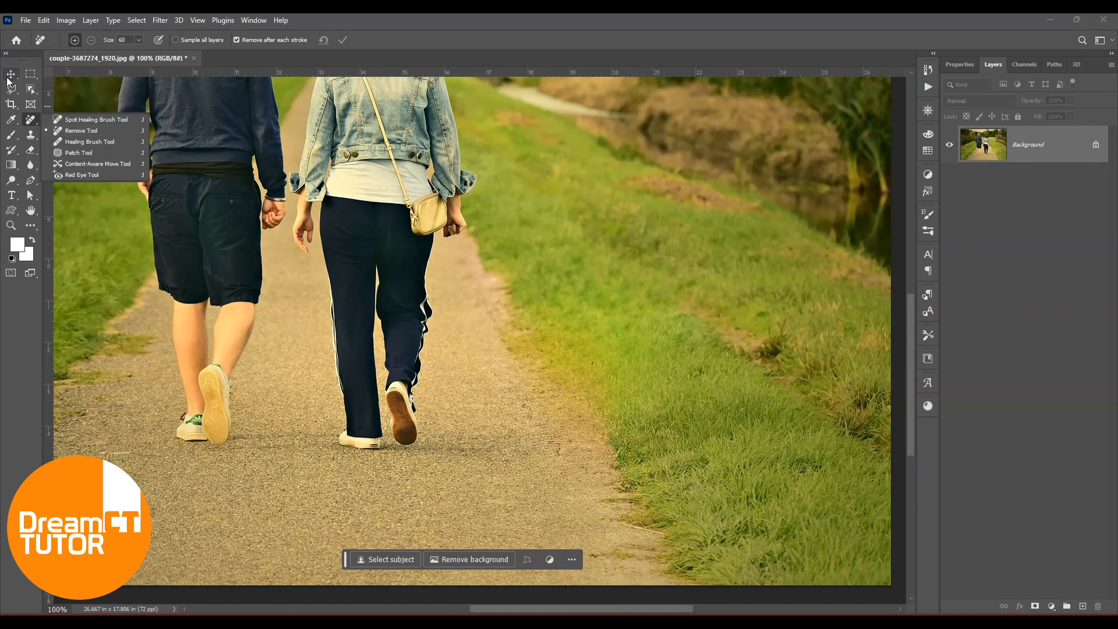
pyautogui.press('v')
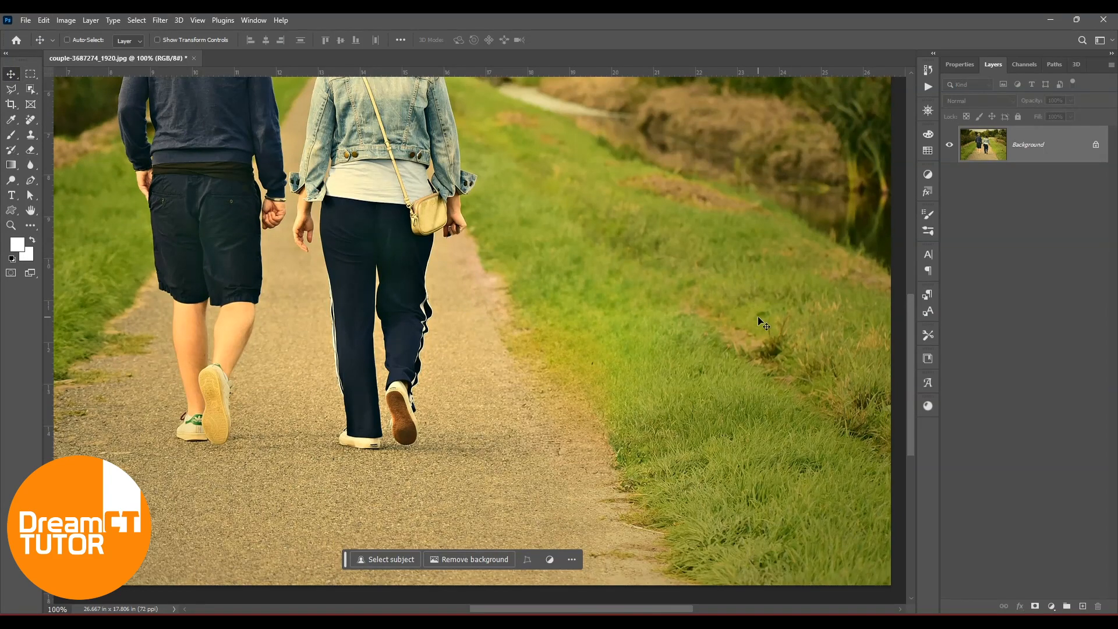
pyautogui.hotkey('ctrl', '-')
pyautogui.hotkey('ctrl', '-')
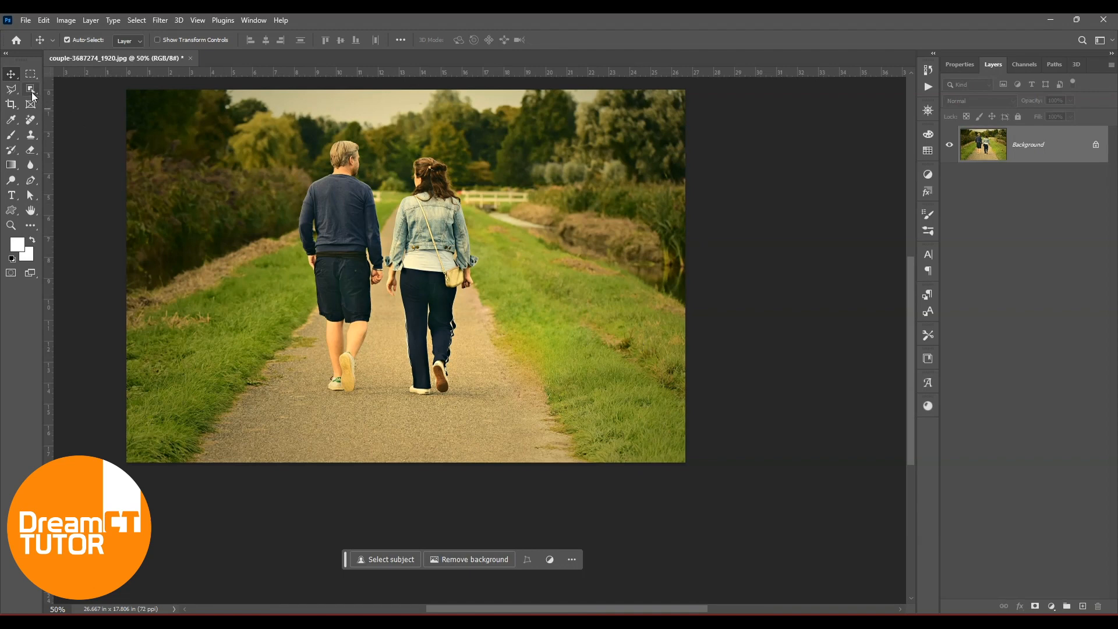
# Step: Revert the photo to its last saved version
pyautogui.click(30, 119)
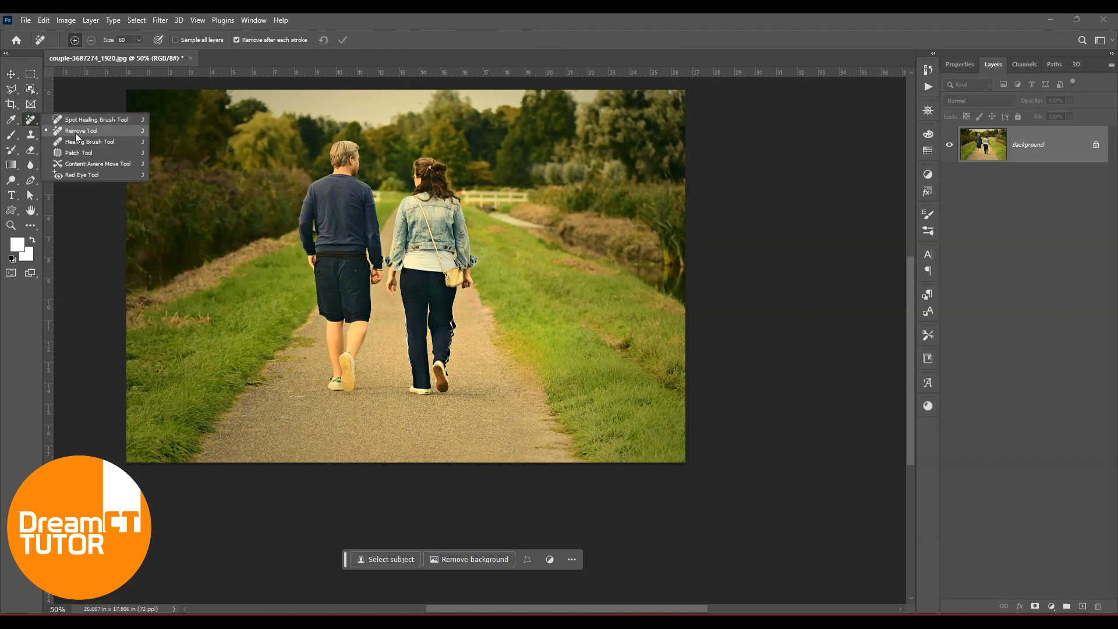
pyautogui.click(75, 133)
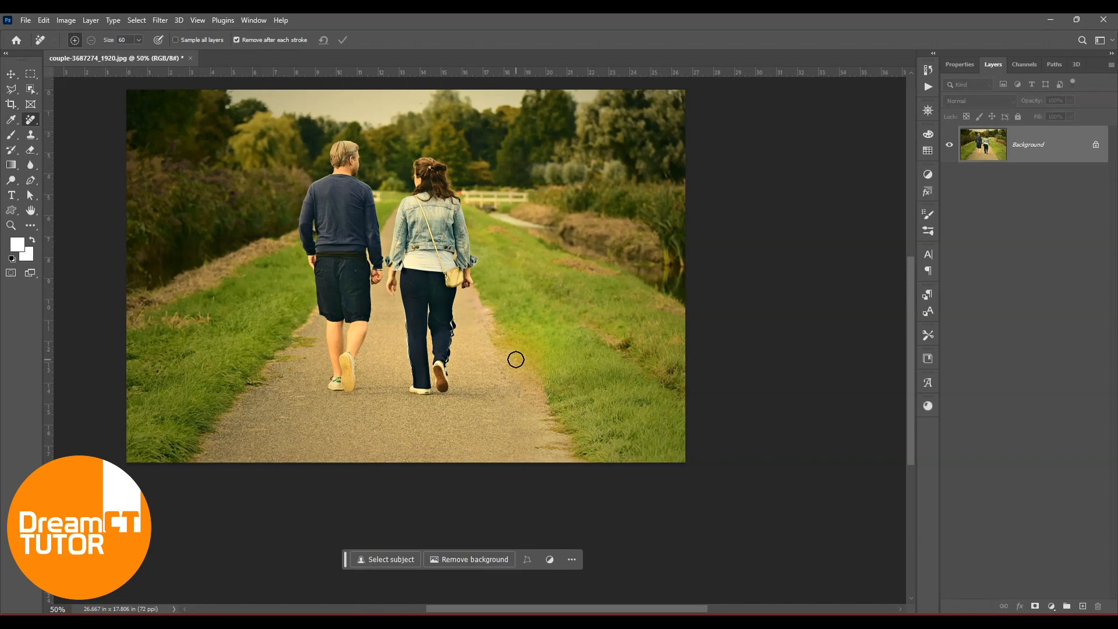
pyautogui.click(26, 20)
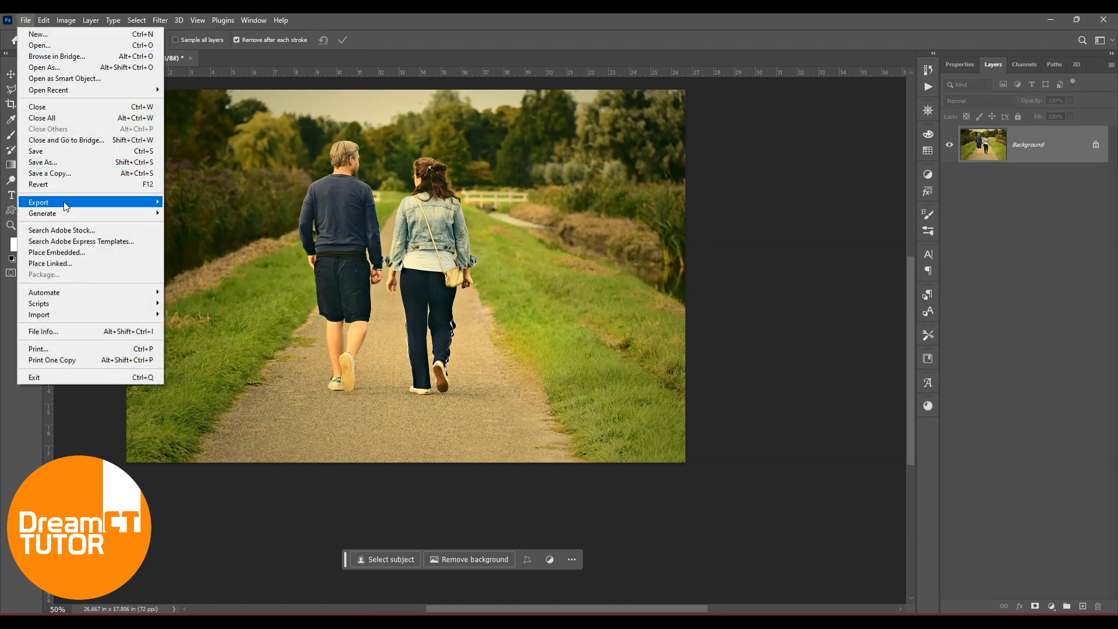
pyautogui.click(62, 184)
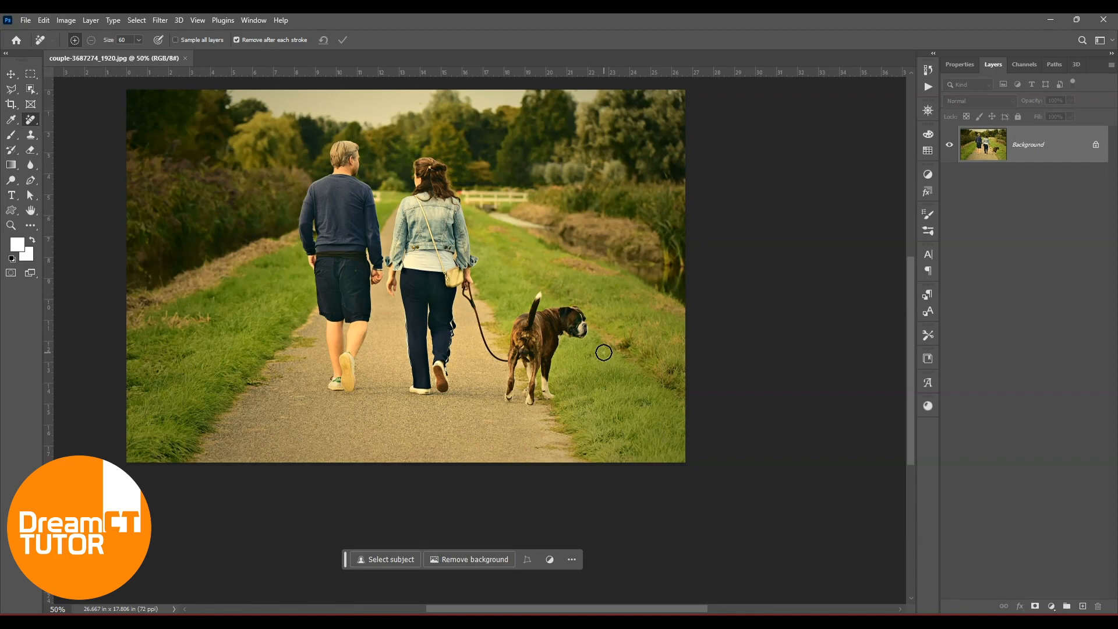
# Step: Examine the dog, its leash and the surrounding grass up close
pyautogui.hotkey('ctrl', '+')
pyautogui.hotkey('ctrl', '+')
pyautogui.hotkey('ctrl', '+')
pyautogui.hotkey('ctrl', '+')
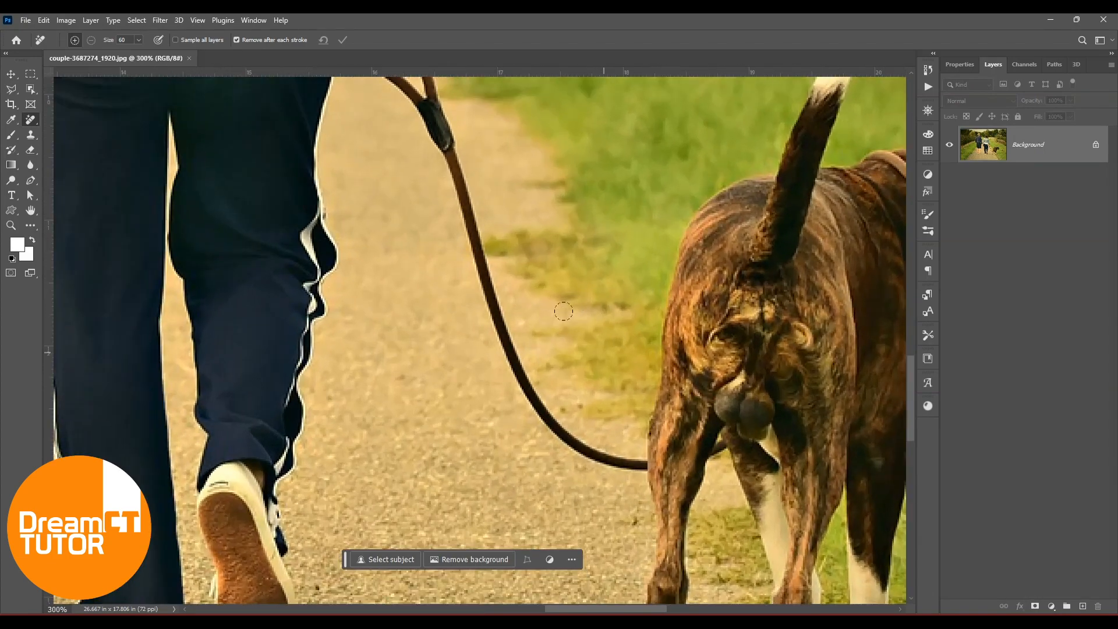
pyautogui.hscroll(5, 501, 320)
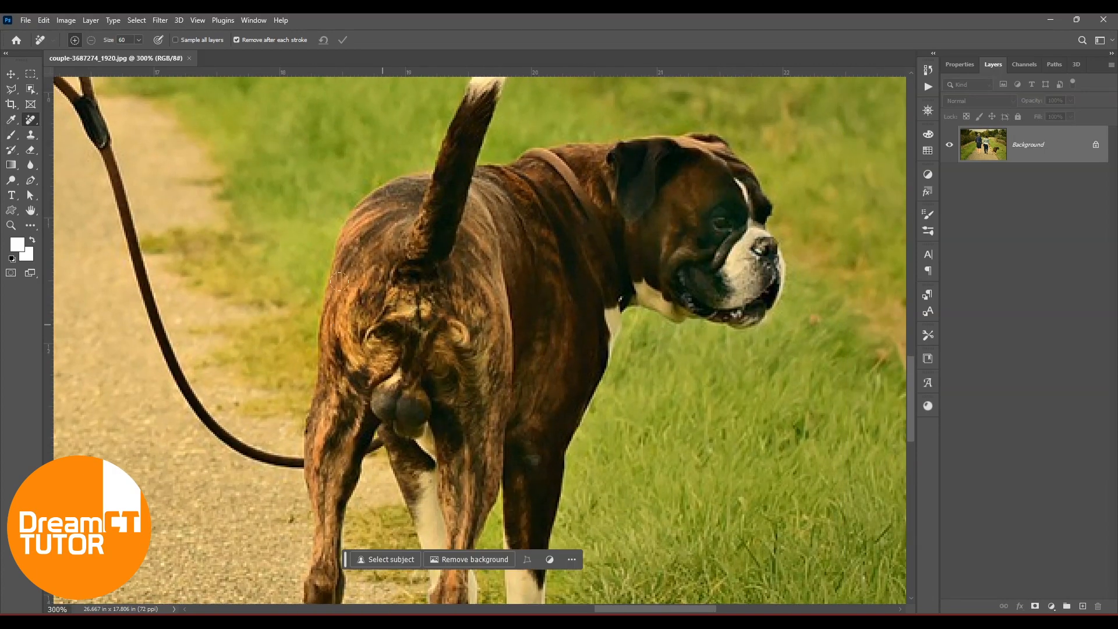
pyautogui.hotkey('ctrl', '-')
pyautogui.moveTo(648, 363); pyautogui.dragTo(567, 344)
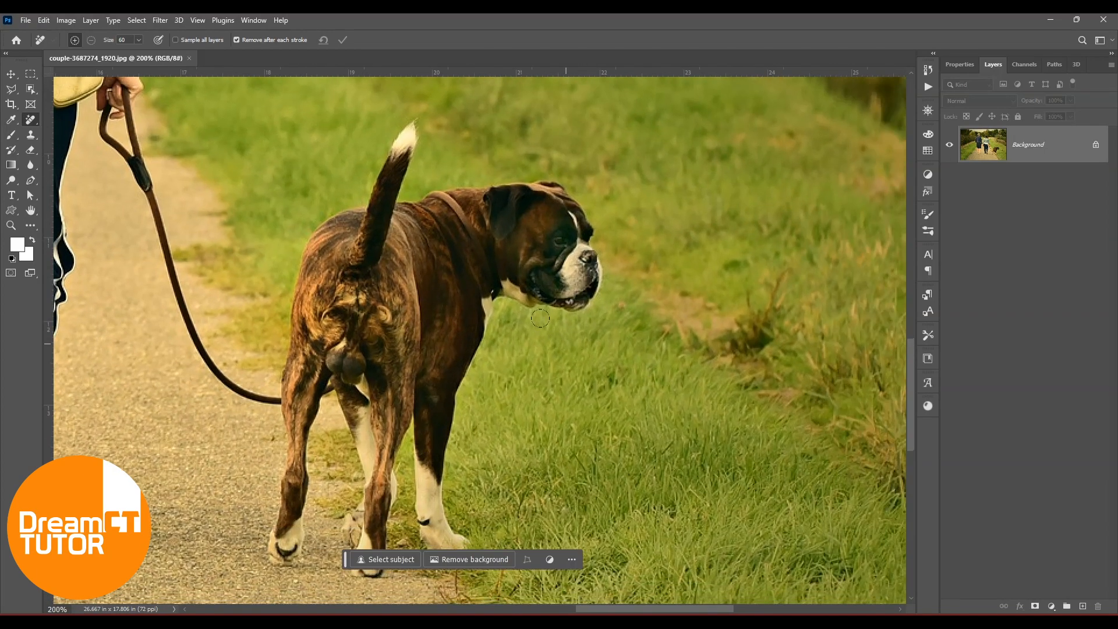
pyautogui.hotkey('ctrl', '-')
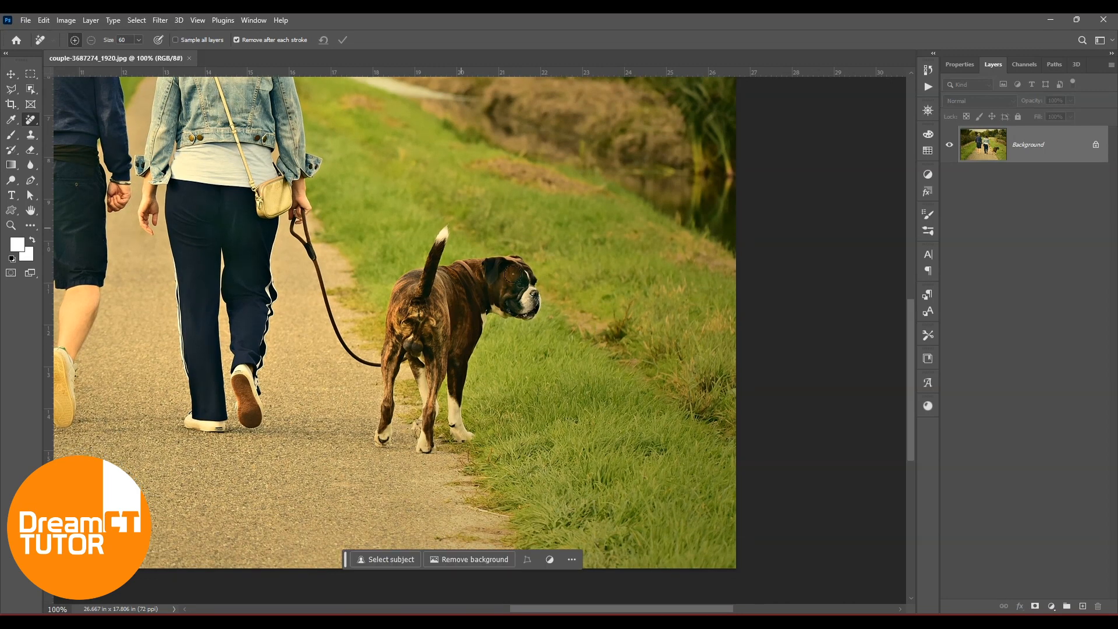
# Step: Activate the Clone Stamp tool with the Soft Round brush
pyautogui.click(30, 134)
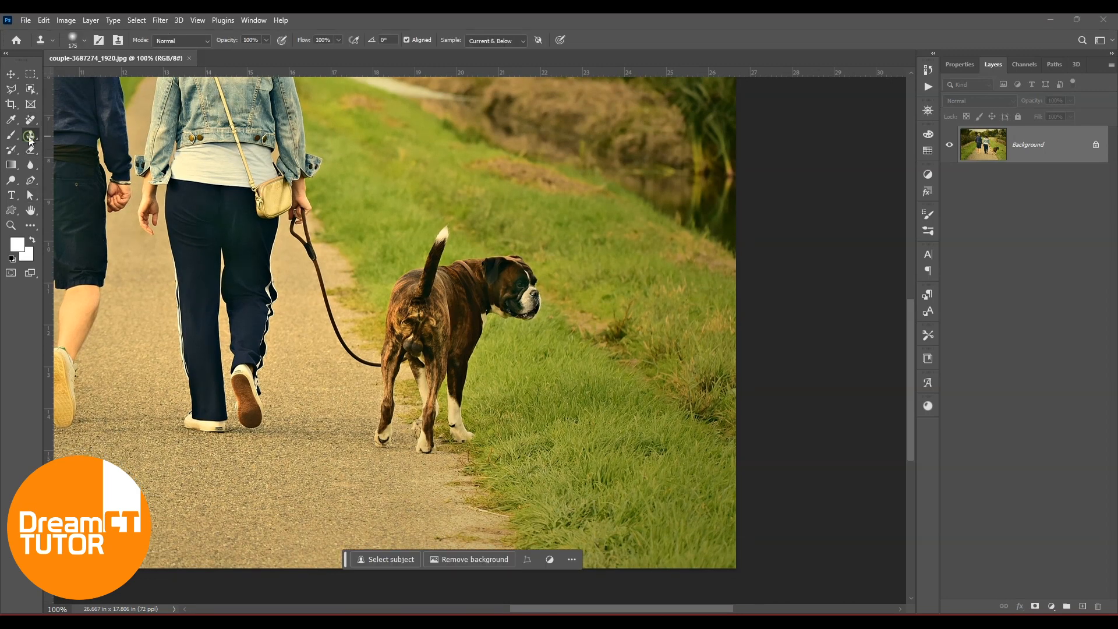
pyautogui.click(92, 138)
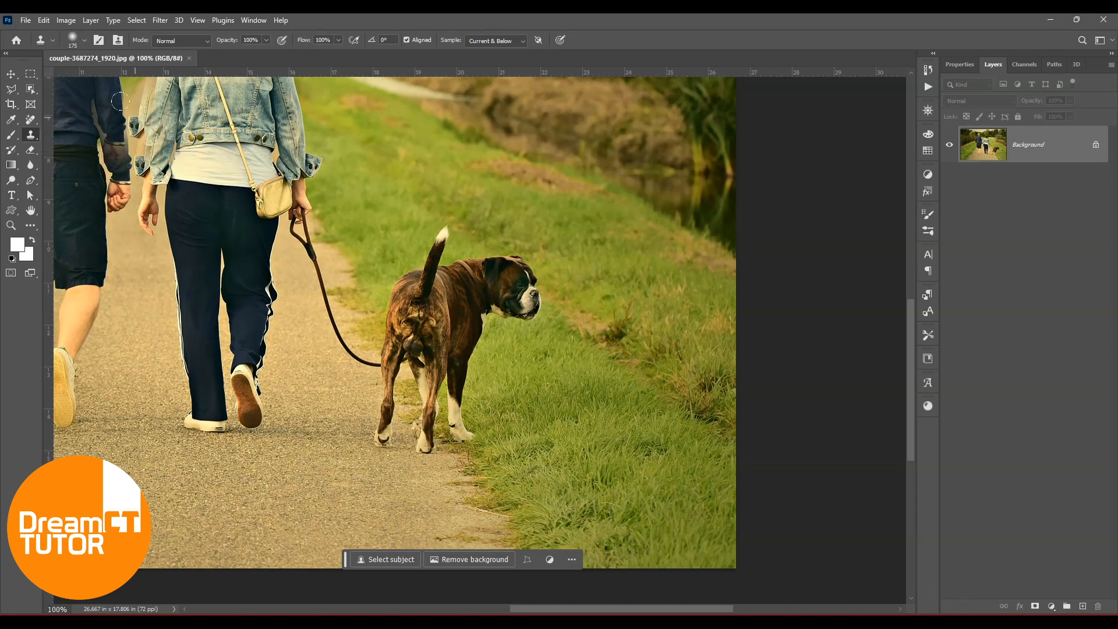
pyautogui.click(83, 40)
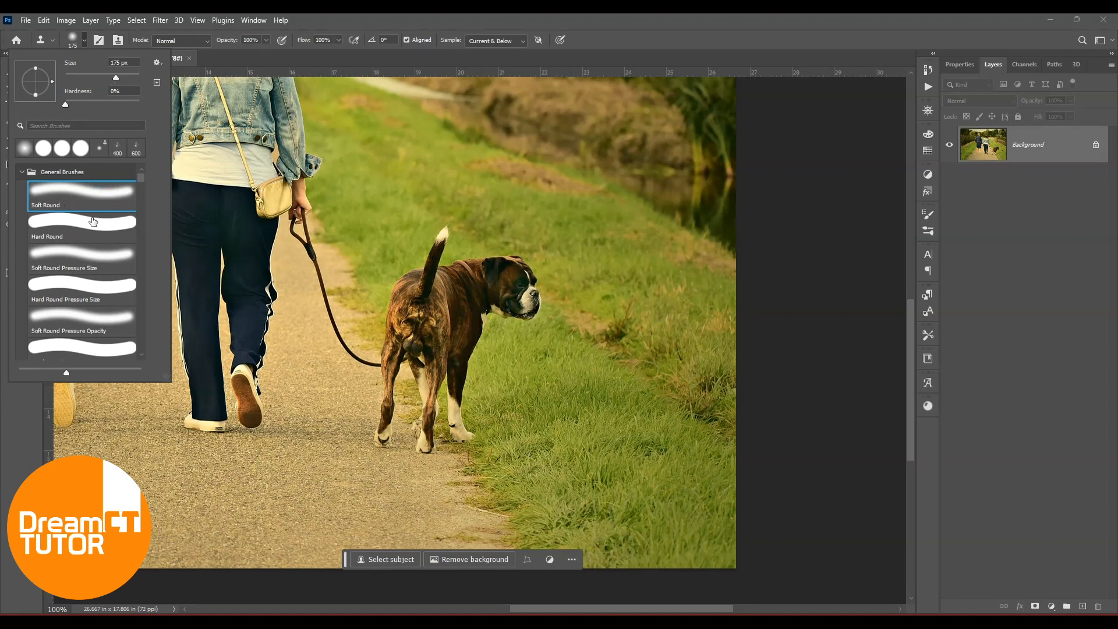
pyautogui.click(91, 194)
pyautogui.click(627, 23)
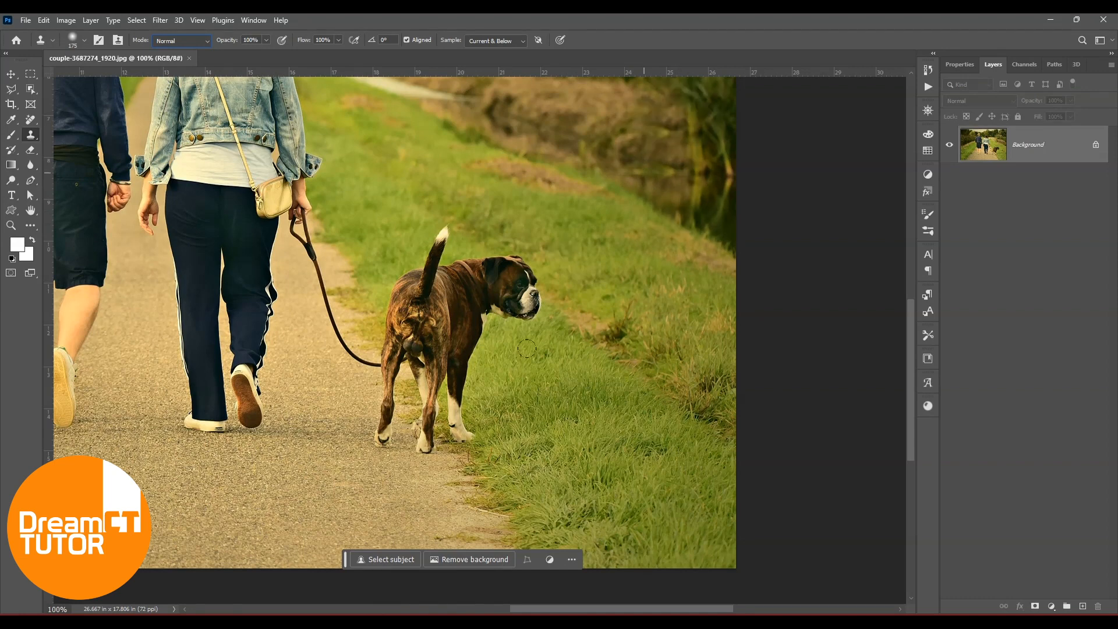
pyautogui.moveTo(408, 315); pyautogui.dragTo(396, 239)
pyautogui.hotkey('ctrl', 'z')
pyautogui.moveTo(512, 273)
pyautogui.mouseDown()
pyautogui.moveTo(524, 256)
pyautogui.moveTo(493, 230)
pyautogui.mouseUp()
pyautogui.hotkey('ctrl', 'z')
# Step: Set the Clone Stamp tool to sample from the Current Layer only
pyautogui.click(522, 41)
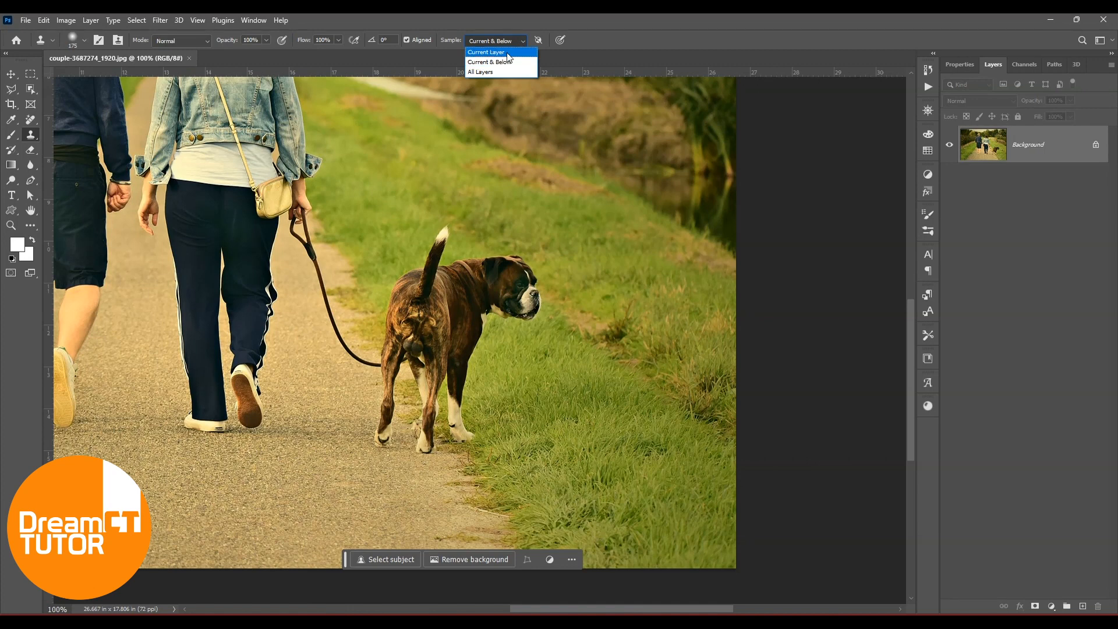
pyautogui.click(507, 52)
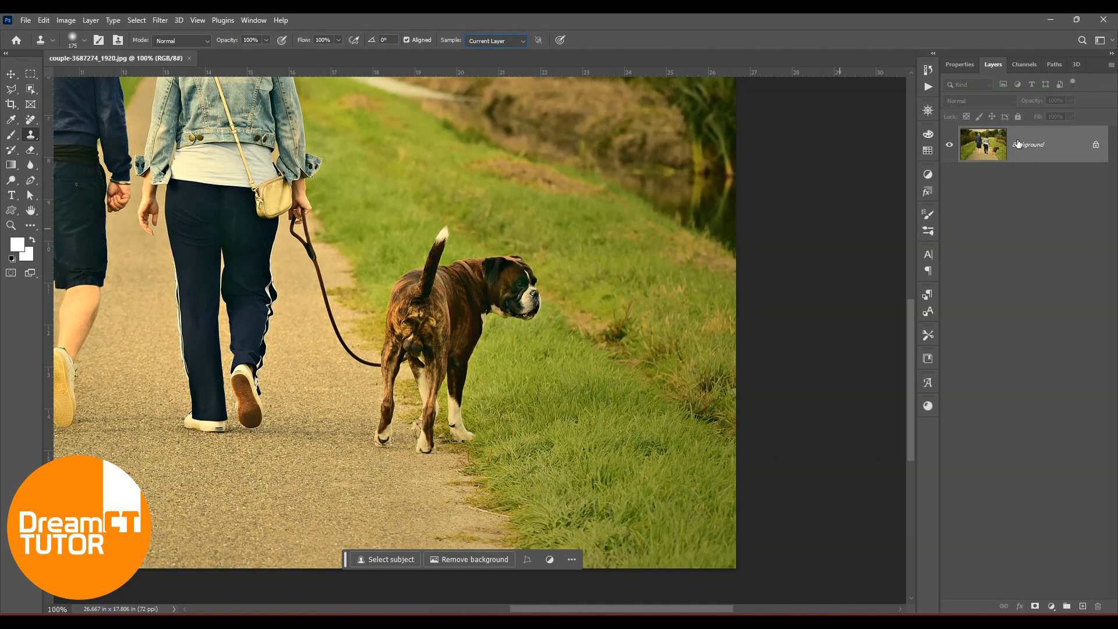
pyautogui.click(507, 42)
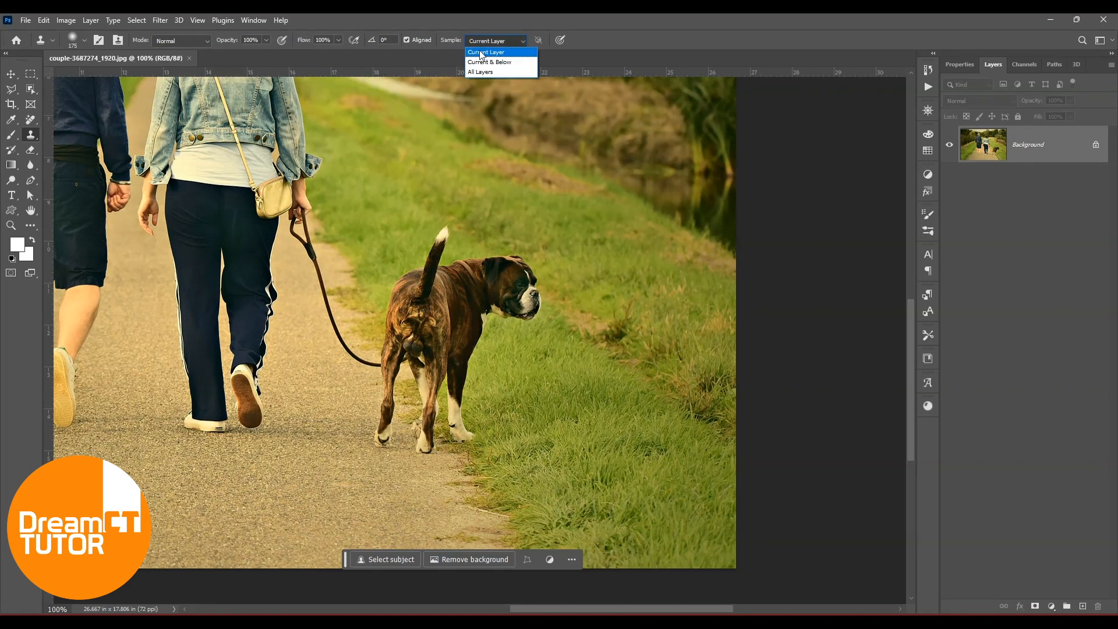
pyautogui.click(485, 53)
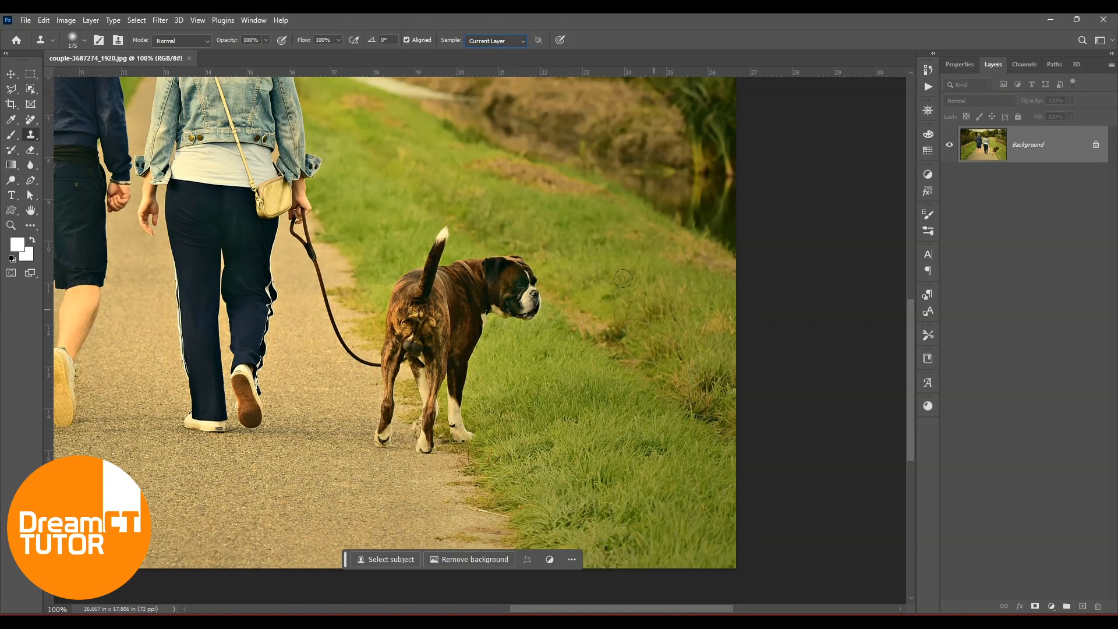
pyautogui.hotkey('ctrl', '+')
pyautogui.hotkey('ctrl', '+')
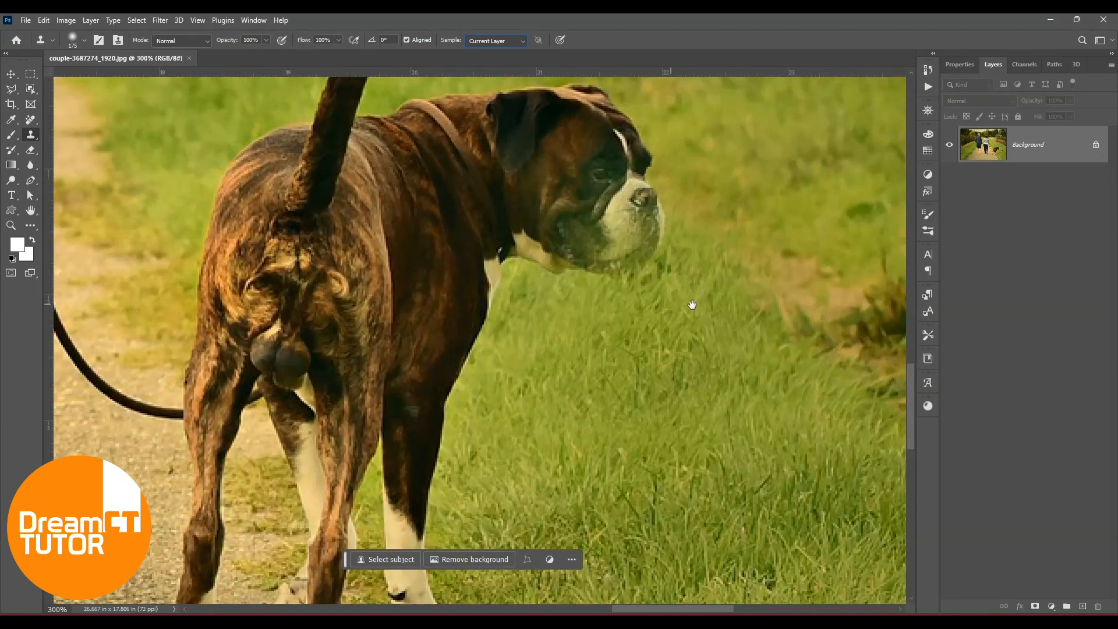
pyautogui.moveTo(673, 312); pyautogui.dragTo(466, 341)
pyautogui.hotkey('ctrl', '-')
pyautogui.hotkey('ctrl', '-')
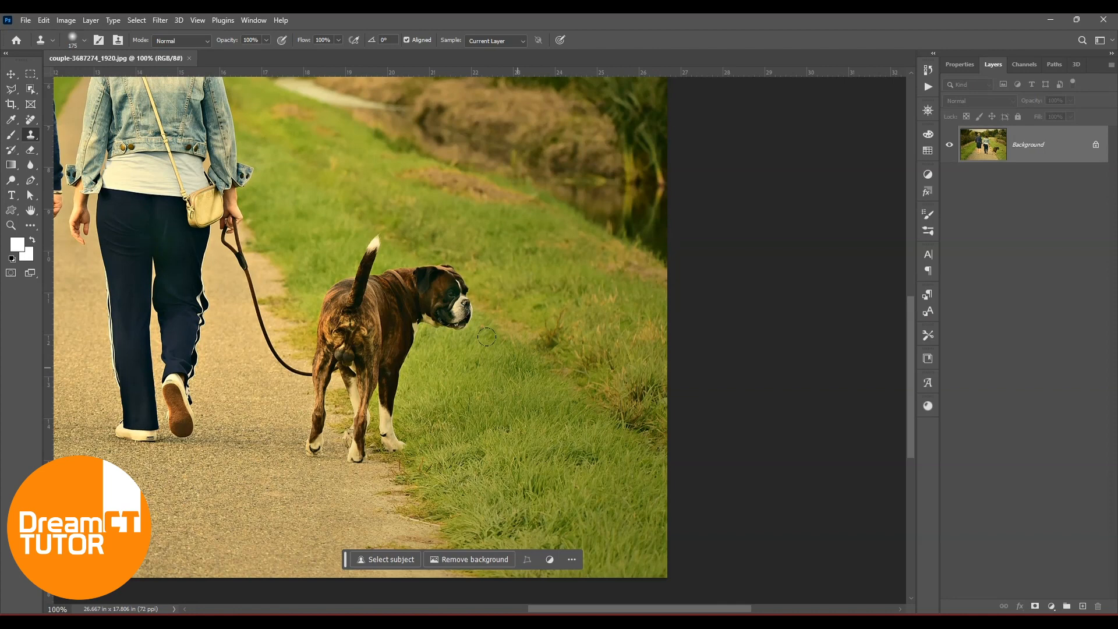
pyautogui.press(']')
pyautogui.press(']')
pyautogui.moveTo(460, 308); pyautogui.dragTo(475, 308)
pyautogui.hotkey('ctrl', 'z')
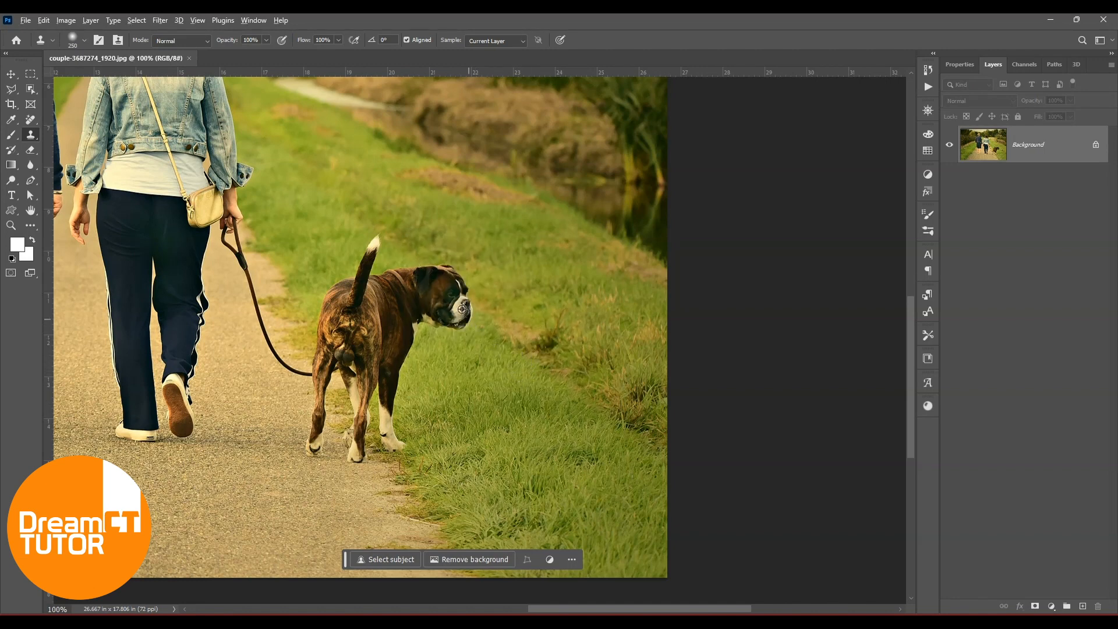
# Step: Using a 150 px Clone Stamp brush, cover the dog's head and neck with grass sampled from just beside it
pyautogui.keyDown('alt'); pyautogui.click(515, 325); pyautogui.keyUp('alt')
pyautogui.press('[')
pyautogui.press('[')
pyautogui.press('[')
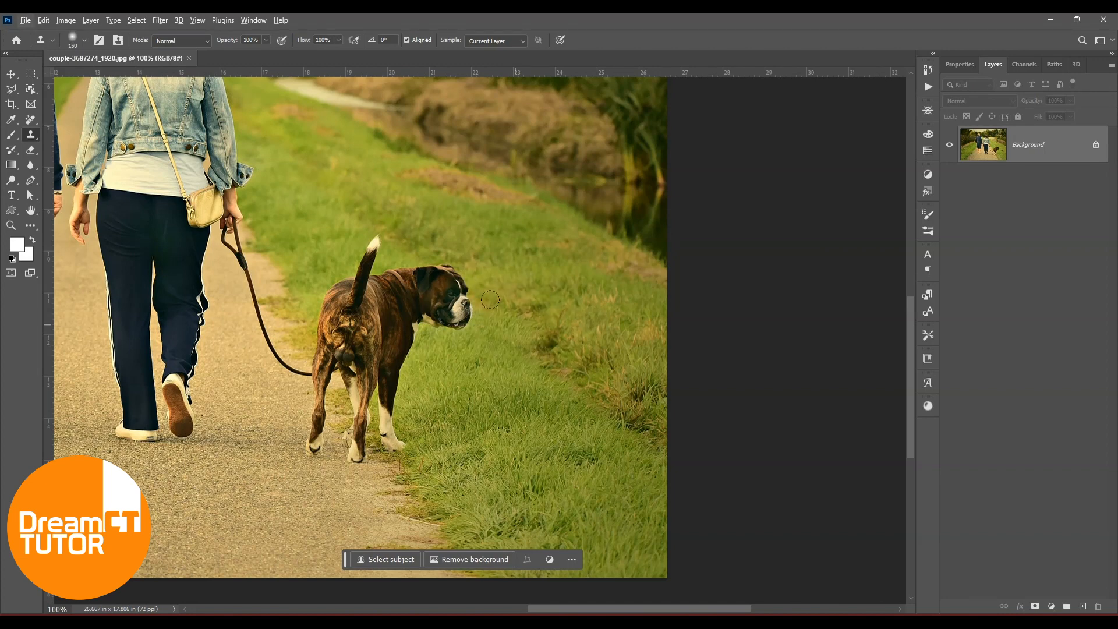
pyautogui.moveTo(465, 303); pyautogui.dragTo(427, 257)
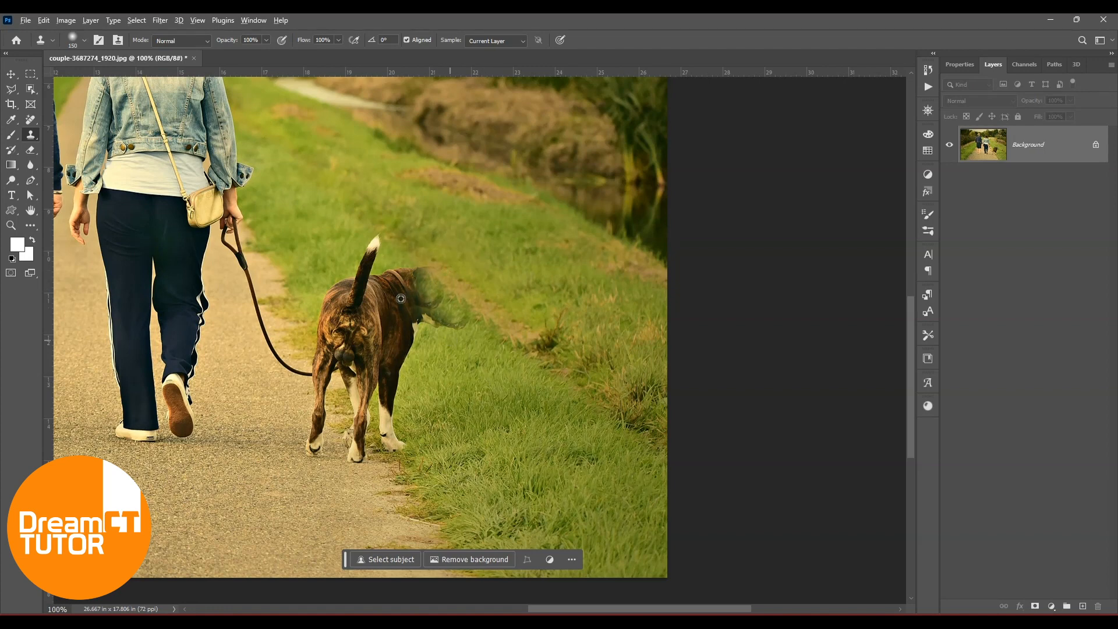
pyautogui.keyDown('alt'); pyautogui.click(485, 363); pyautogui.keyUp('alt')
pyautogui.moveTo(448, 326); pyautogui.dragTo(383, 253)
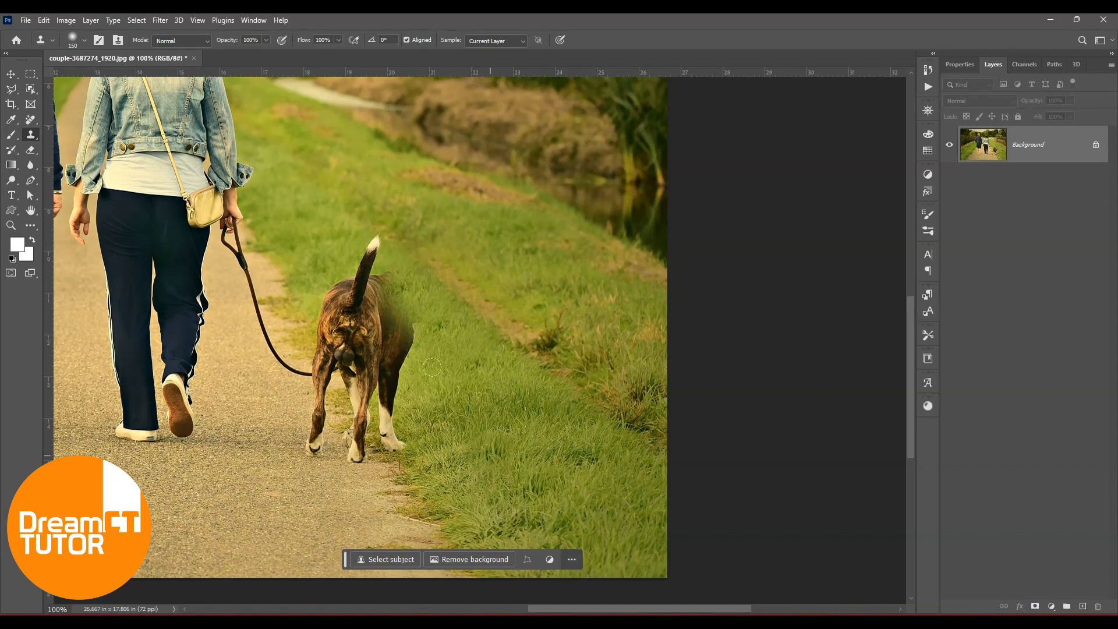
# Step: Try to cover the dog's tail, back and hindquarters with grass sampled from the verge, and undo the strokes
pyautogui.keyDown('alt'); pyautogui.click(492, 405); pyautogui.keyUp('alt')
pyautogui.moveTo(448, 353); pyautogui.dragTo(357, 235)
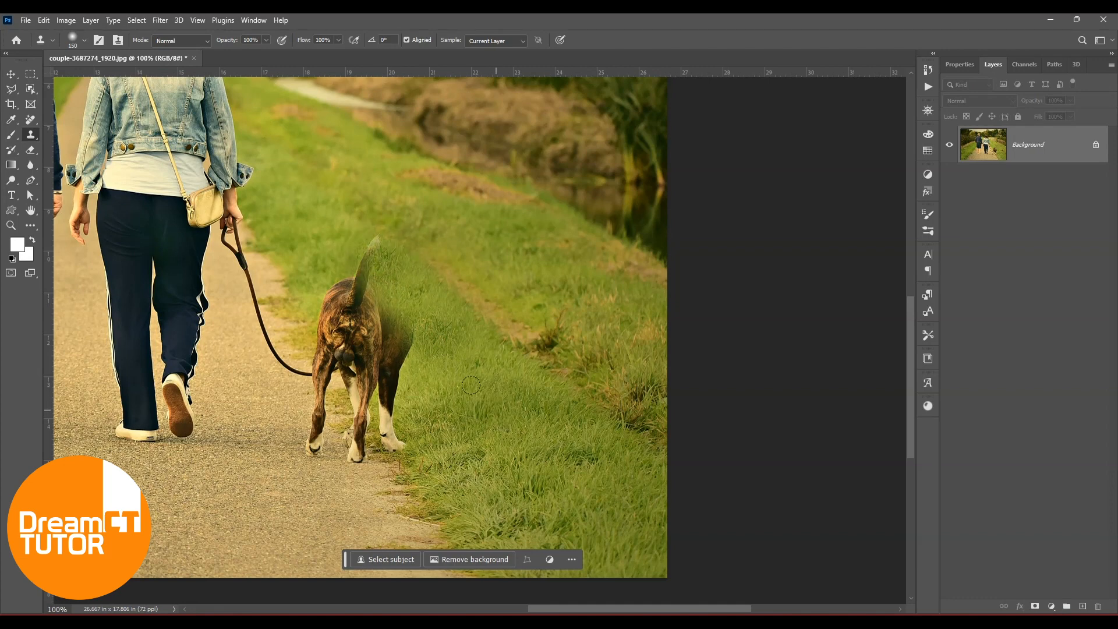
pyautogui.hotkey('ctrl', 'z')
pyautogui.click(506, 427)
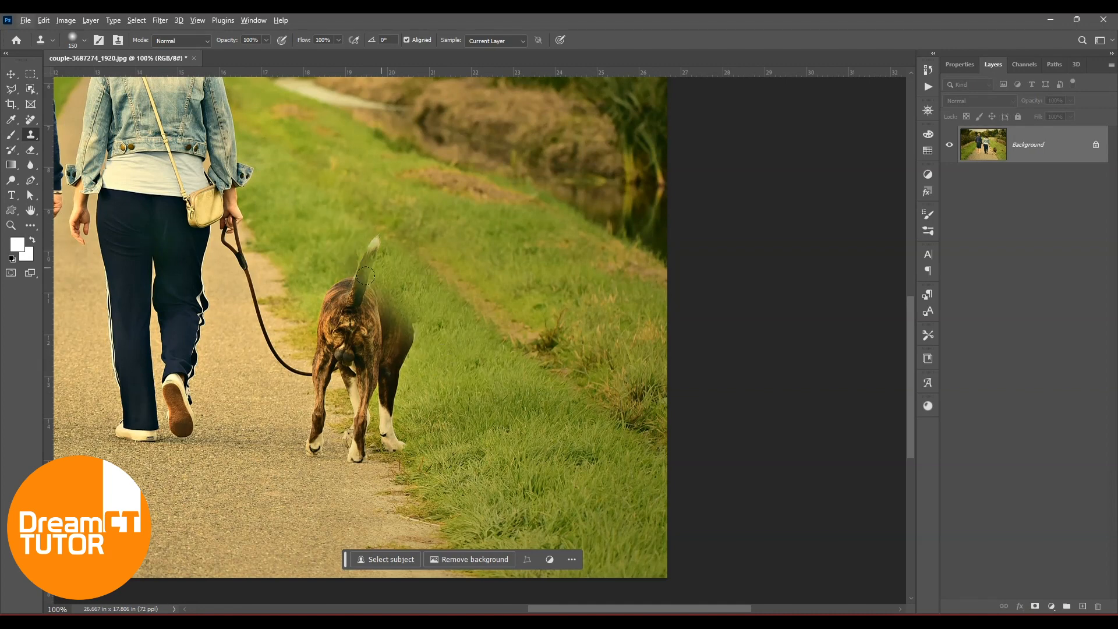
pyautogui.keyDown('alt'); pyautogui.click(446, 375); pyautogui.keyUp('alt')
pyautogui.moveTo(410, 362)
pyautogui.mouseDown()
pyautogui.moveTo(397, 327)
pyautogui.moveTo(343, 316)
pyautogui.mouseUp()
pyautogui.moveTo(447, 410); pyautogui.dragTo(501, 405)
pyautogui.scroll(-2, 502, 245)
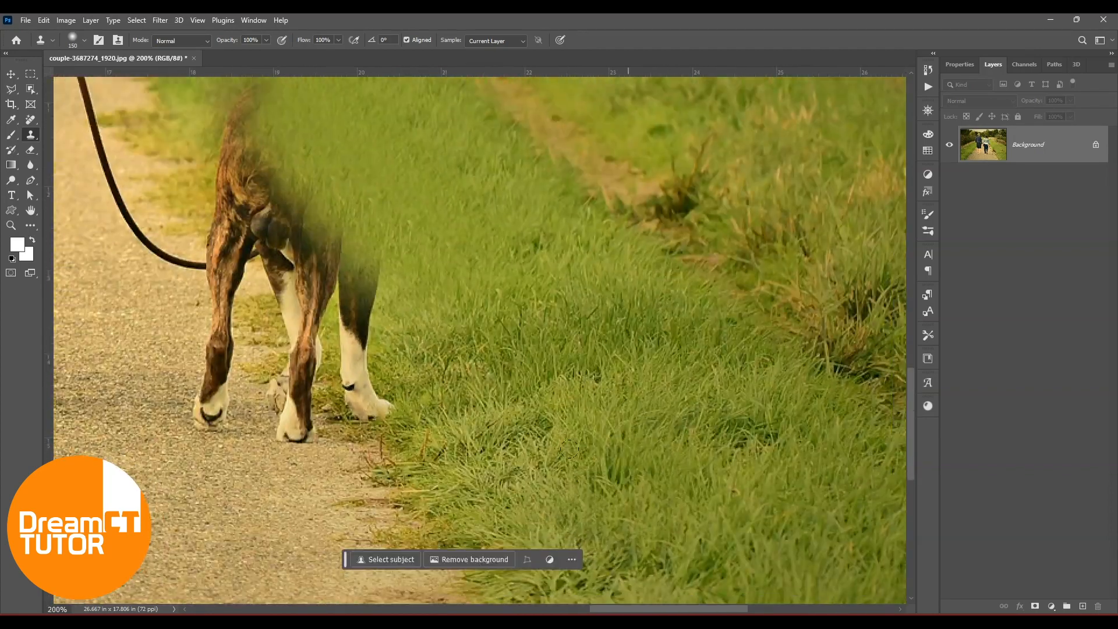
pyautogui.moveTo(479, 279); pyautogui.dragTo(501, 375)
pyautogui.hotkey('ctrl', 'z')
pyautogui.hotkey('ctrl', 'z')
pyautogui.hotkey('ctrl', 'z')
# Step: Adjust the Clone Stamp brush to 175 px and cover the dog's tail, head and front half with sampled grass
pyautogui.moveTo(540, 328); pyautogui.dragTo(538, 346)
pyautogui.press(']')
pyautogui.press(']')
pyautogui.press(']')
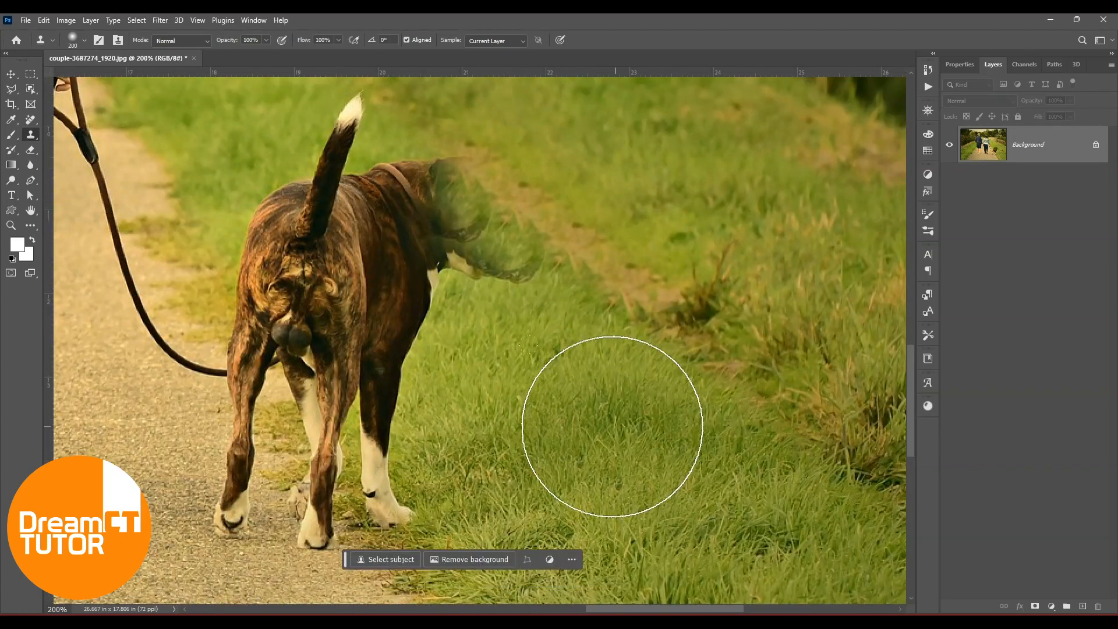
pyautogui.moveTo(484, 299); pyautogui.dragTo(431, 264)
pyautogui.moveTo(367, 211)
pyautogui.mouseDown()
pyautogui.moveTo(412, 303)
pyautogui.moveTo(372, 238)
pyautogui.mouseUp()
pyautogui.hotkey('ctrl', 'z')
pyautogui.press('[')
pyautogui.press('[')
pyautogui.press('[')
pyautogui.click(436, 295)
pyautogui.keyDown('alt'); pyautogui.click(622, 511); pyautogui.keyUp('alt')
pyautogui.scroll(-2, 447, 377)
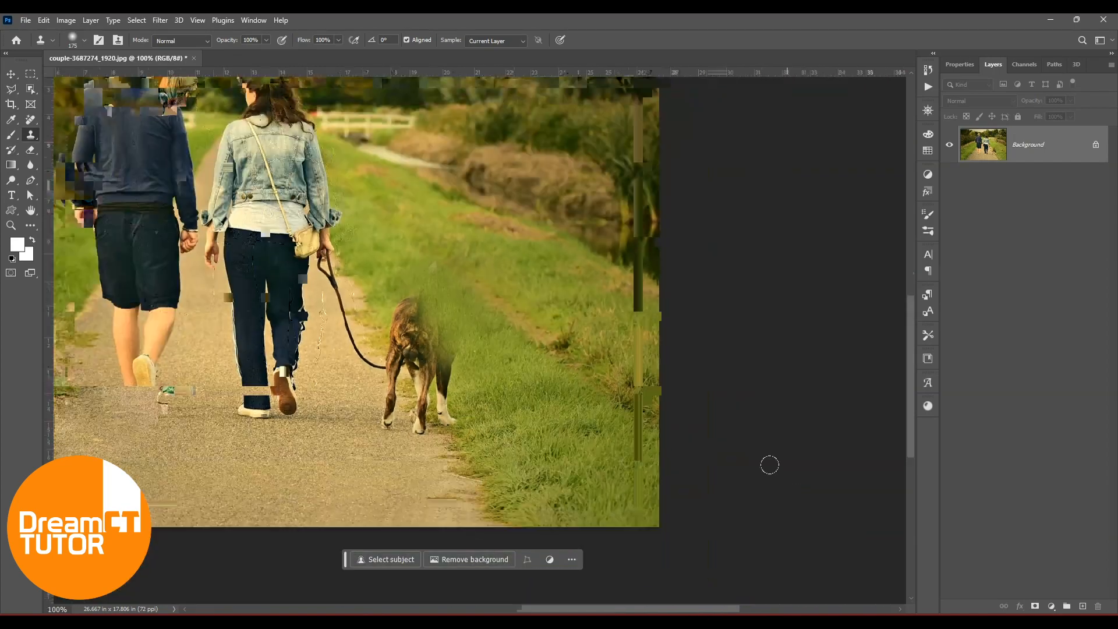
# Step: Cover the dog's remaining hindquarters and legs with texture sampled along the grassy edge of the path
pyautogui.keyDown('alt'); pyautogui.click(499, 447); pyautogui.keyUp('alt')
pyautogui.press(']')
pyautogui.press(']')
pyautogui.press(']')
pyautogui.moveTo(451, 396)
pyautogui.mouseDown()
pyautogui.moveTo(428, 332)
pyautogui.moveTo(402, 378)
pyautogui.moveTo(382, 348)
pyautogui.mouseUp()
pyautogui.press('[')
pyautogui.press('[')
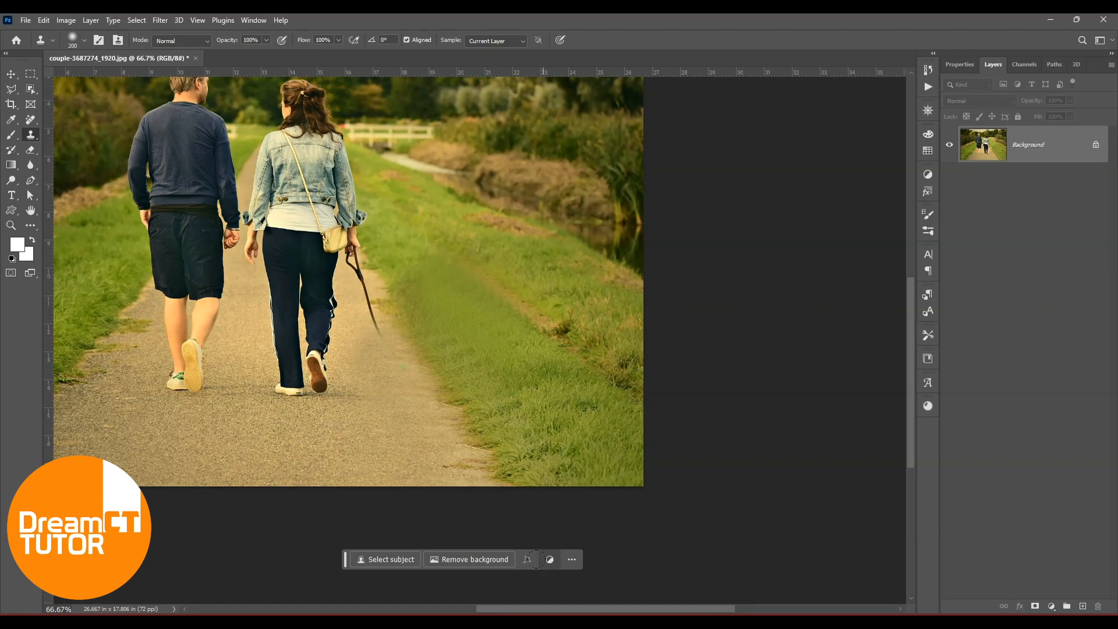
# Step: Reduce the Clone Stamp brush to 70 px and try to cover the remaining piece of leash with path texture
pyautogui.hotkey('ctrl', '+')
pyautogui.hotkey('ctrl', '+')
pyautogui.press('[')
pyautogui.press('[')
pyautogui.press('[')
pyautogui.press('[')
pyautogui.press('[')
pyautogui.press('[')
pyautogui.press('[')
pyautogui.press('[')
pyautogui.moveTo(401, 442); pyautogui.dragTo(376, 329)
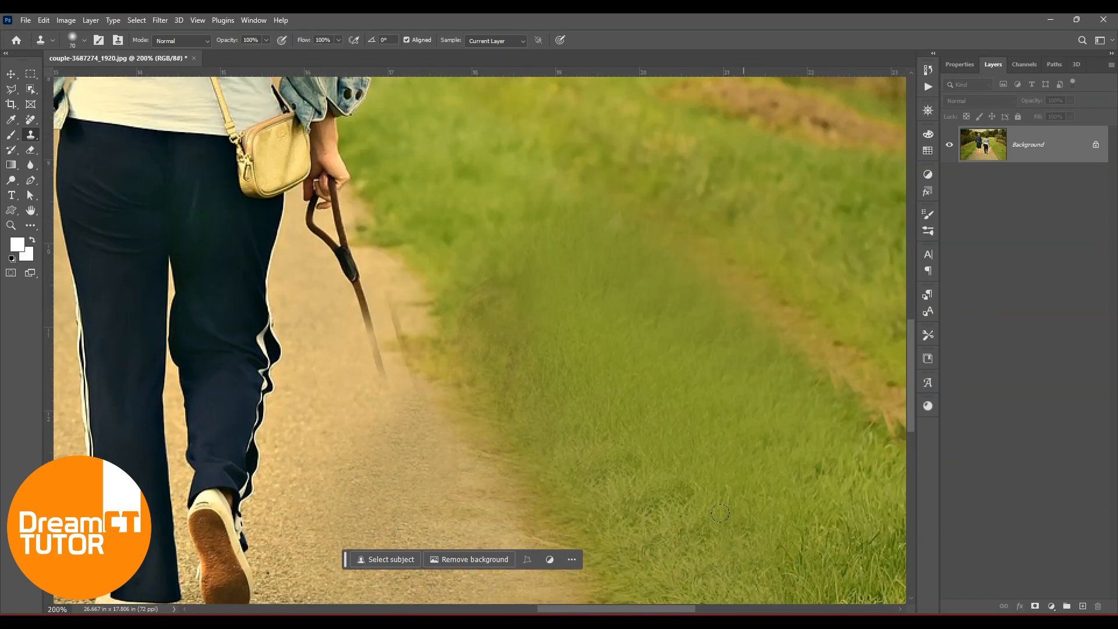
pyautogui.hotkey('ctrl', 'z')
# Step: Clone path texture over the leash up to the woman's hand, reducing the brush to 25 px
pyautogui.moveTo(359, 451)
pyautogui.mouseDown()
pyautogui.moveTo(387, 421)
pyautogui.moveTo(330, 383)
pyautogui.moveTo(357, 329)
pyautogui.moveTo(341, 362)
pyautogui.moveTo(349, 292)
pyautogui.moveTo(365, 352)
pyautogui.moveTo(342, 269)
pyautogui.moveTo(351, 340)
pyautogui.moveTo(312, 228)
pyautogui.moveTo(331, 207)
pyautogui.moveTo(310, 229)
pyautogui.moveTo(336, 209)
pyautogui.moveTo(339, 183)
pyautogui.mouseUp()
pyautogui.press('[')
pyautogui.press('[')
pyautogui.press('[')
pyautogui.press('[')
pyautogui.hotkey('ctrl', '-')
pyautogui.hotkey('ctrl', '-')
pyautogui.hotkey('ctrl', '-')
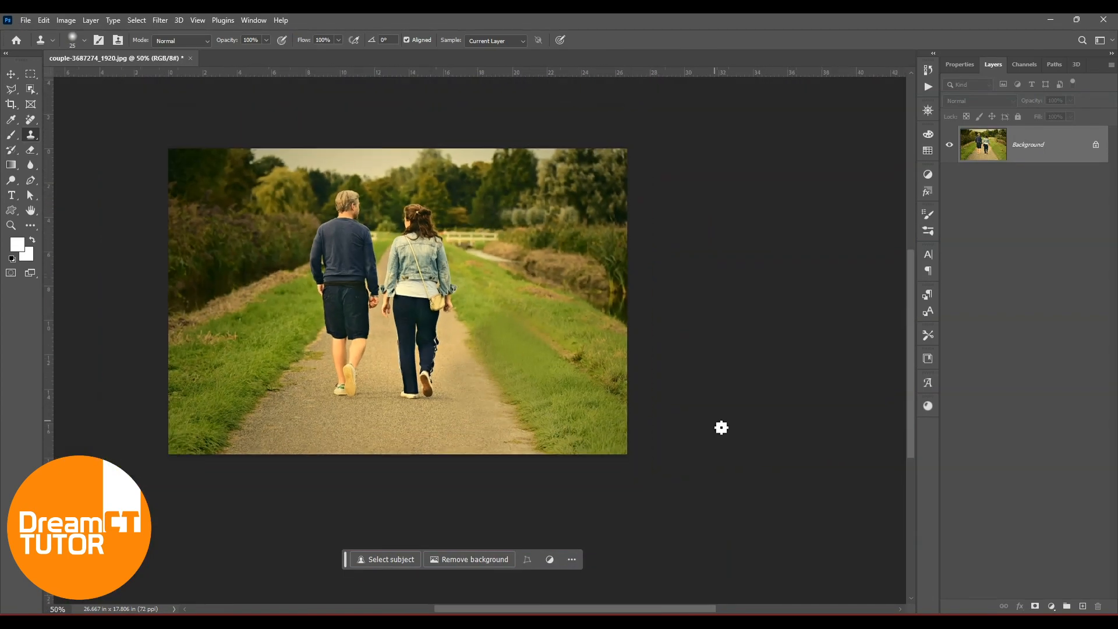
pyautogui.hotkey('ctrl', '-')
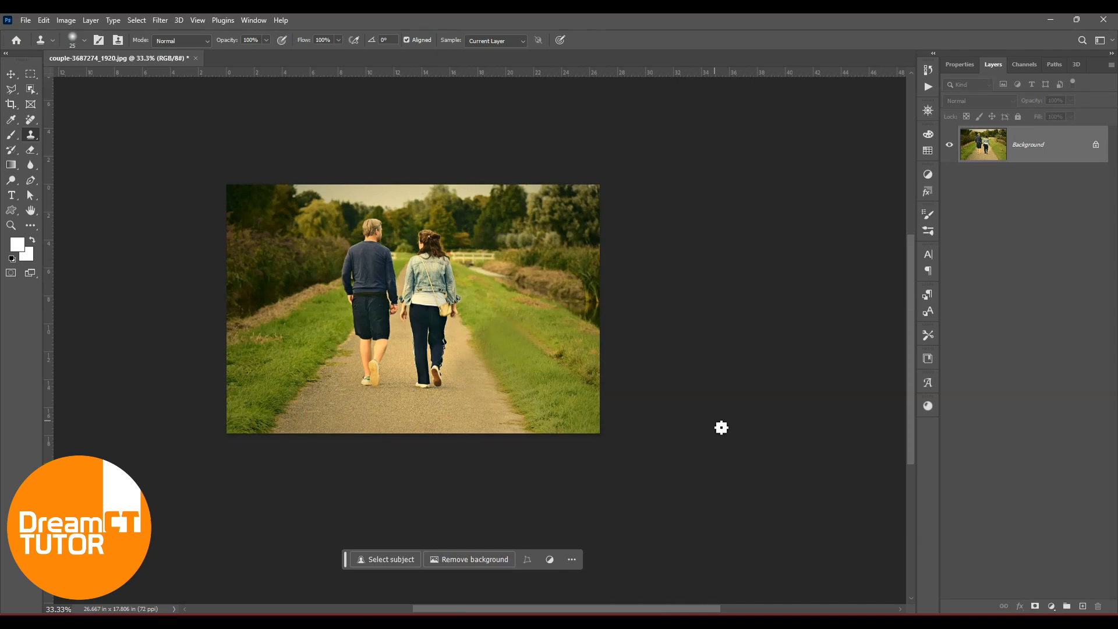
pyautogui.hotkey('ctrl', '+')
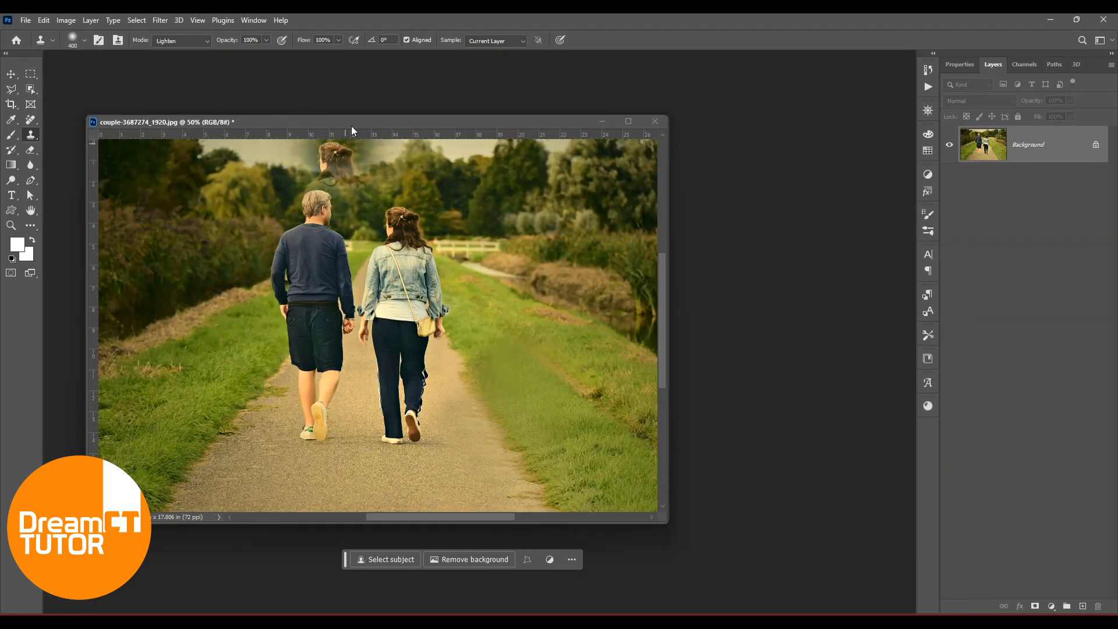
# Step: Undo the stray clone stroke above the man's head and duplicate the edited photo as a separate document
pyautogui.hotkey('ctrl', 'z')
pyautogui.click(10, 74)
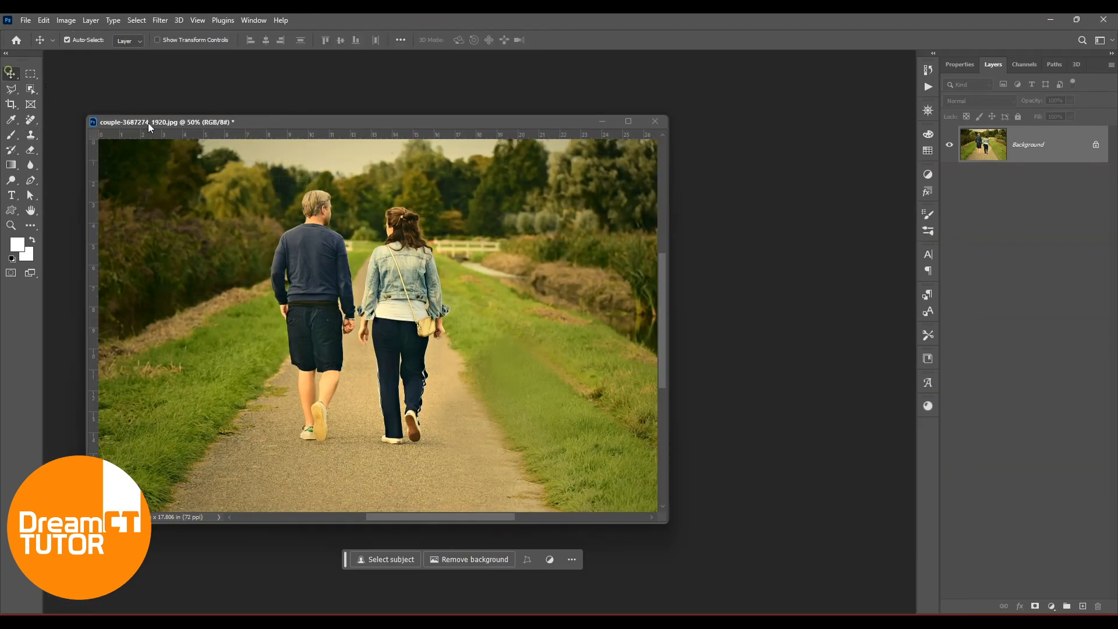
pyautogui.moveTo(223, 123); pyautogui.dragTo(199, 73)
pyautogui.rightClick(199, 74)
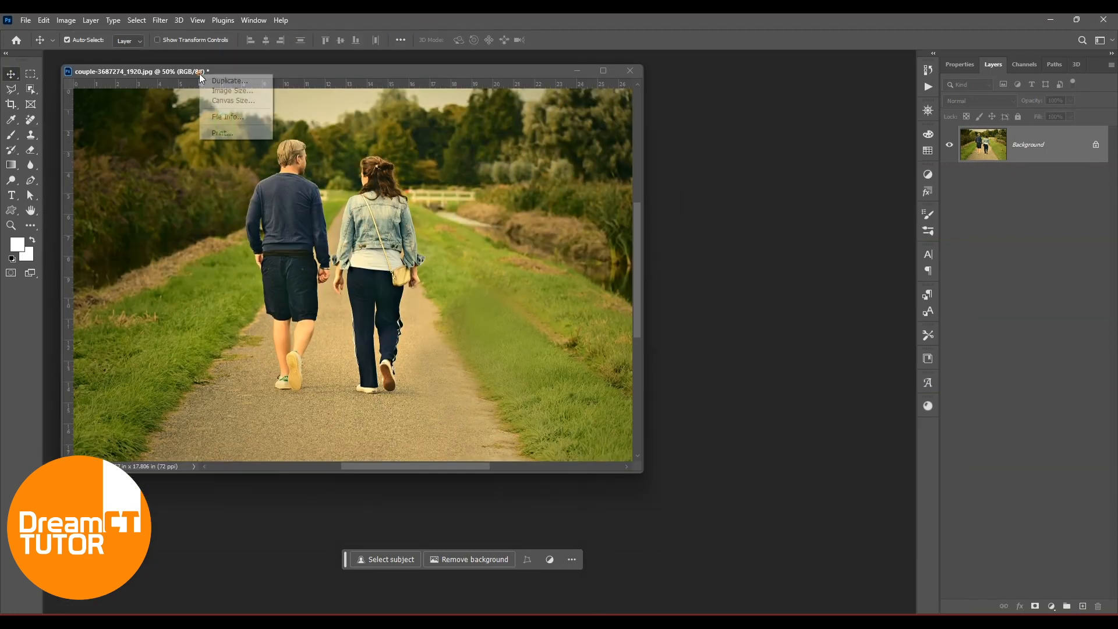
pyautogui.click(233, 81)
pyautogui.click(482, 140)
# Step: Place the duplicate at 25% zoom next to the original photo for comparison
pyautogui.moveTo(314, 81); pyautogui.dragTo(605, 140)
pyautogui.moveTo(699, 139); pyautogui.dragTo(402, 127)
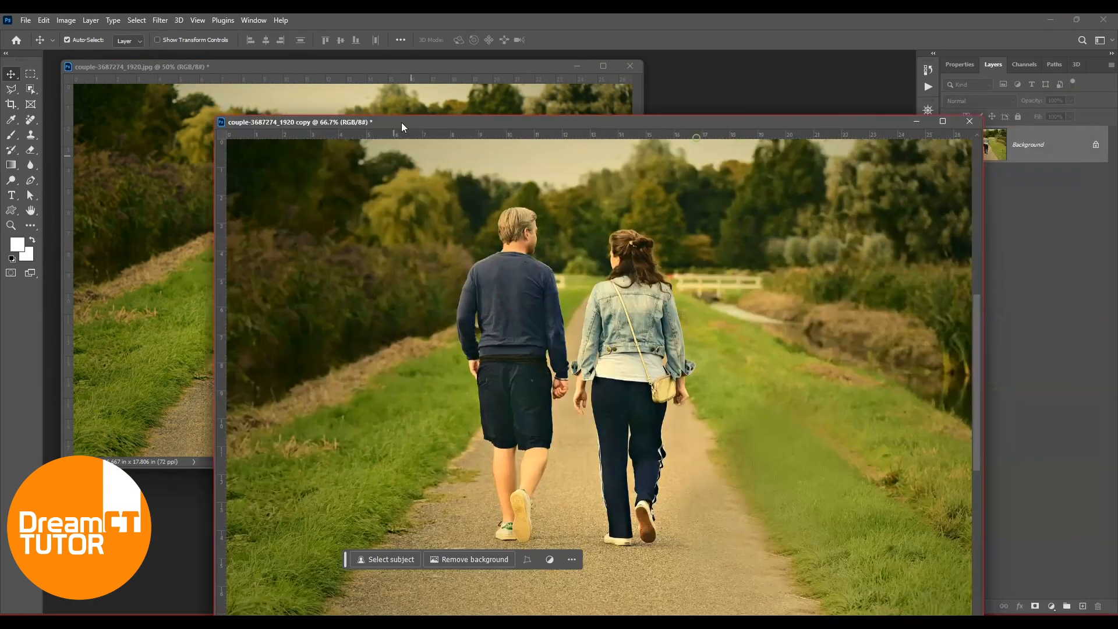
pyautogui.hotkey('ctrl', '-')
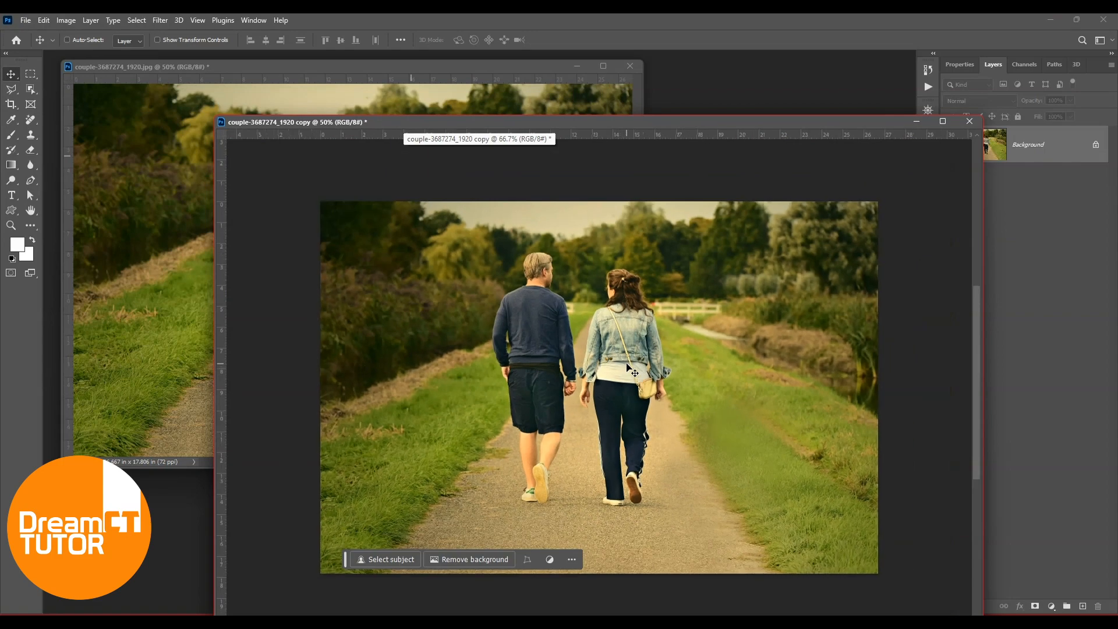
pyautogui.hotkey('ctrl', '-')
pyautogui.moveTo(756, 169); pyautogui.dragTo(795, 108)
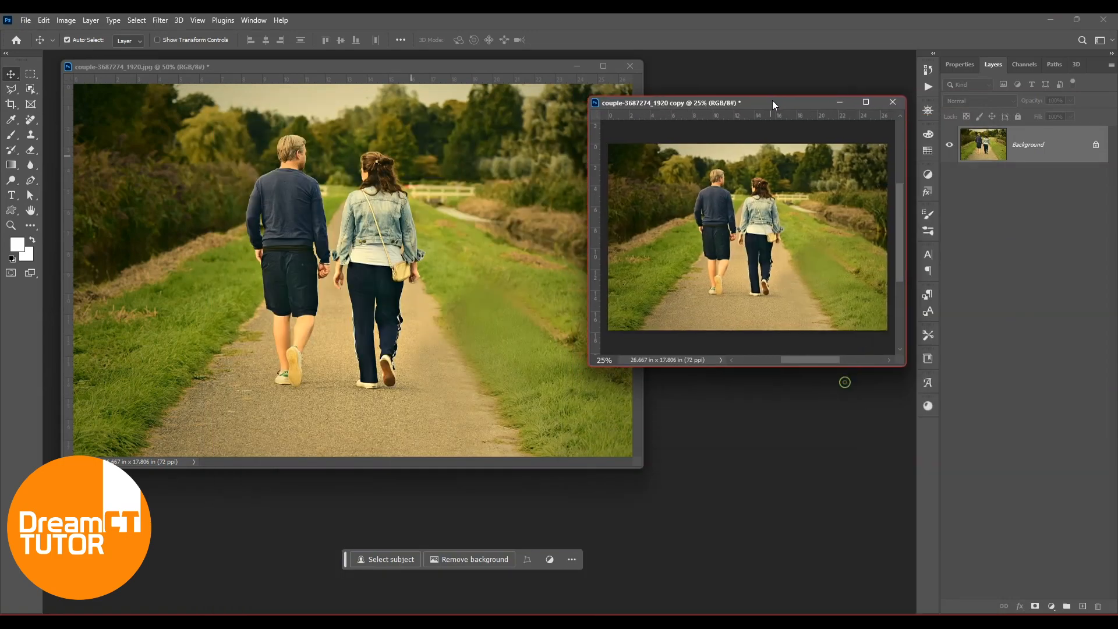
# Step: Revert the original photo to its saved version and arrange the duplicate beside it for a before-and-after comparison
pyautogui.click(438, 291)
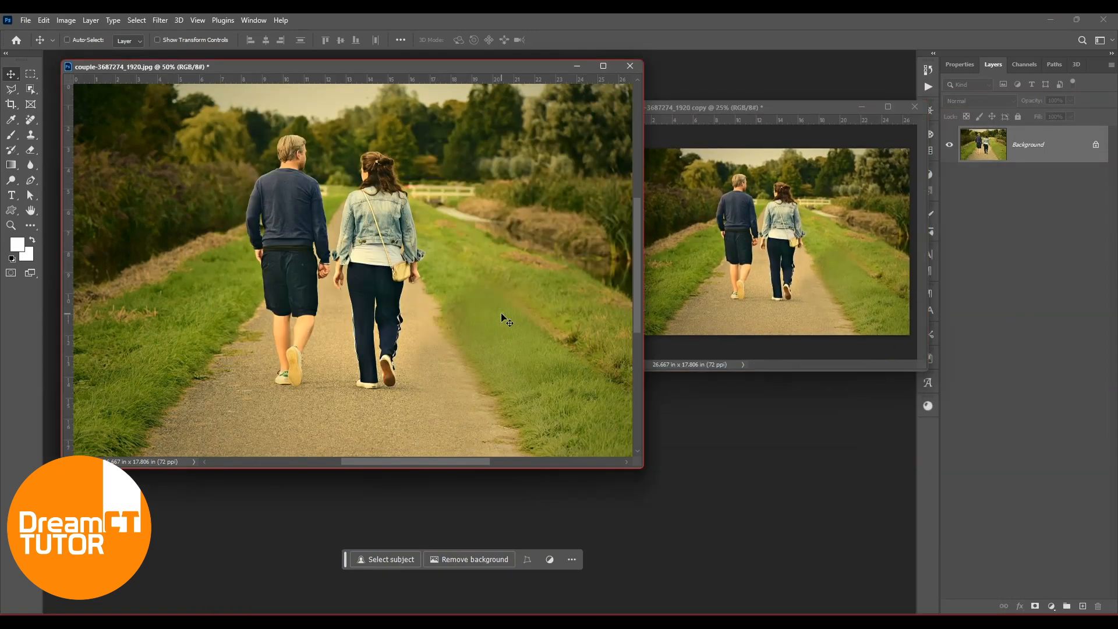
pyautogui.hotkey('ctrl', '-')
pyautogui.click(25, 20)
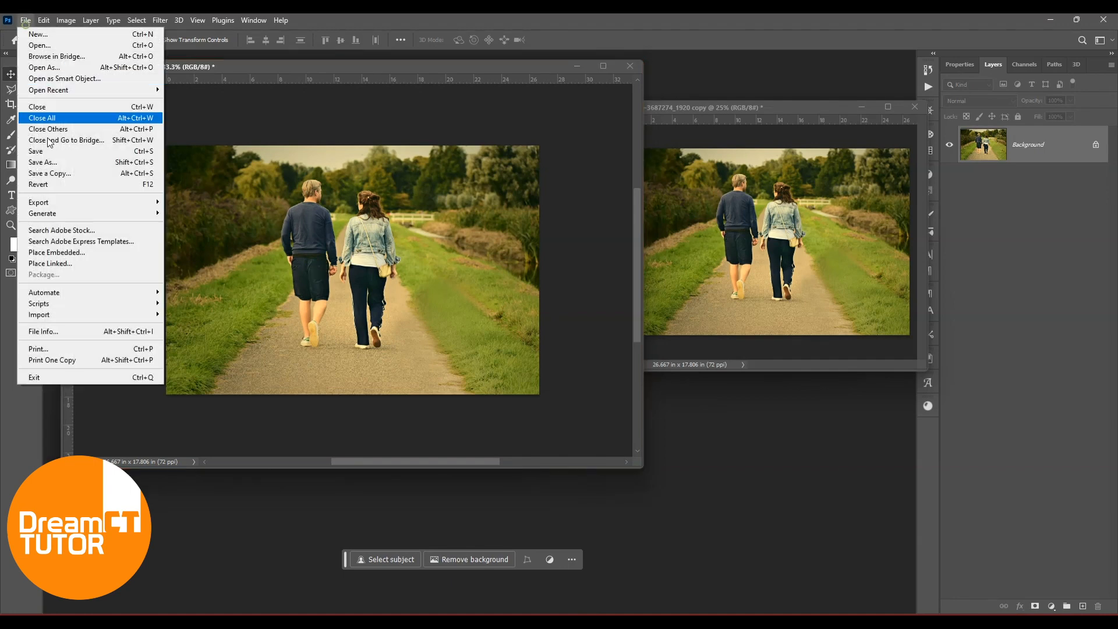
pyautogui.click(52, 184)
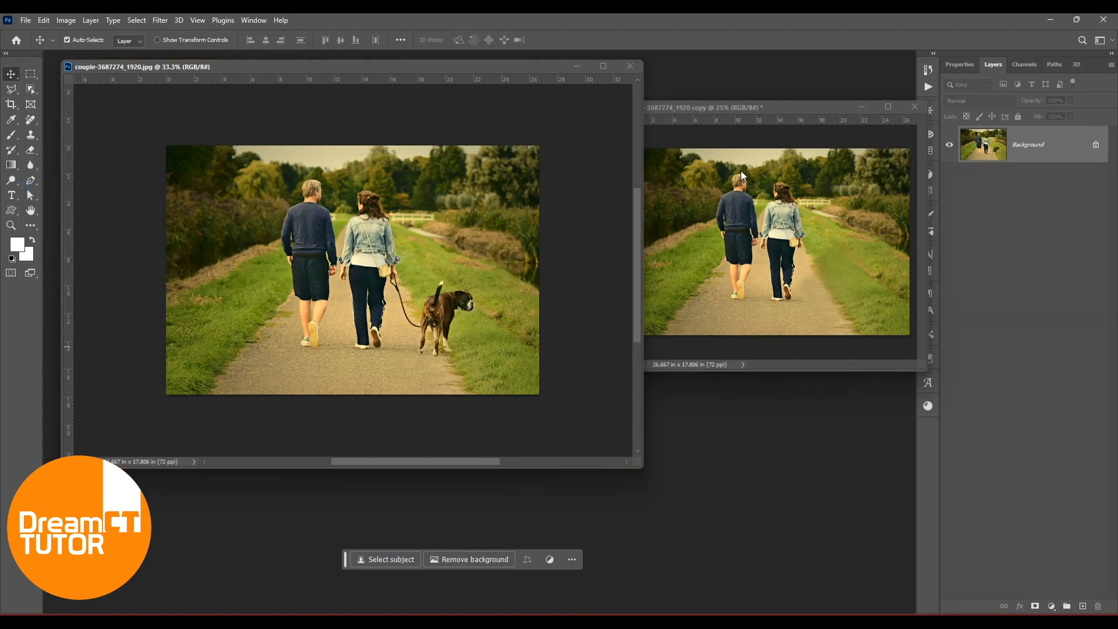
pyautogui.moveTo(757, 108); pyautogui.dragTo(701, 153)
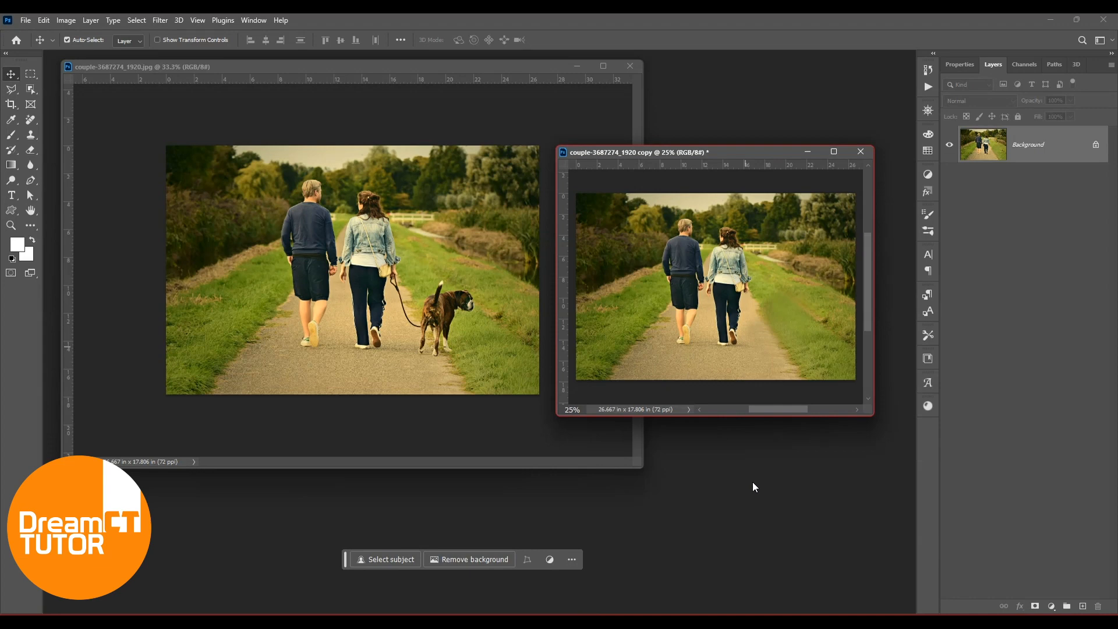
# Step: Close the duplicate without saving it and view the original photo's dog area at 100% zoom
pyautogui.click(860, 151)
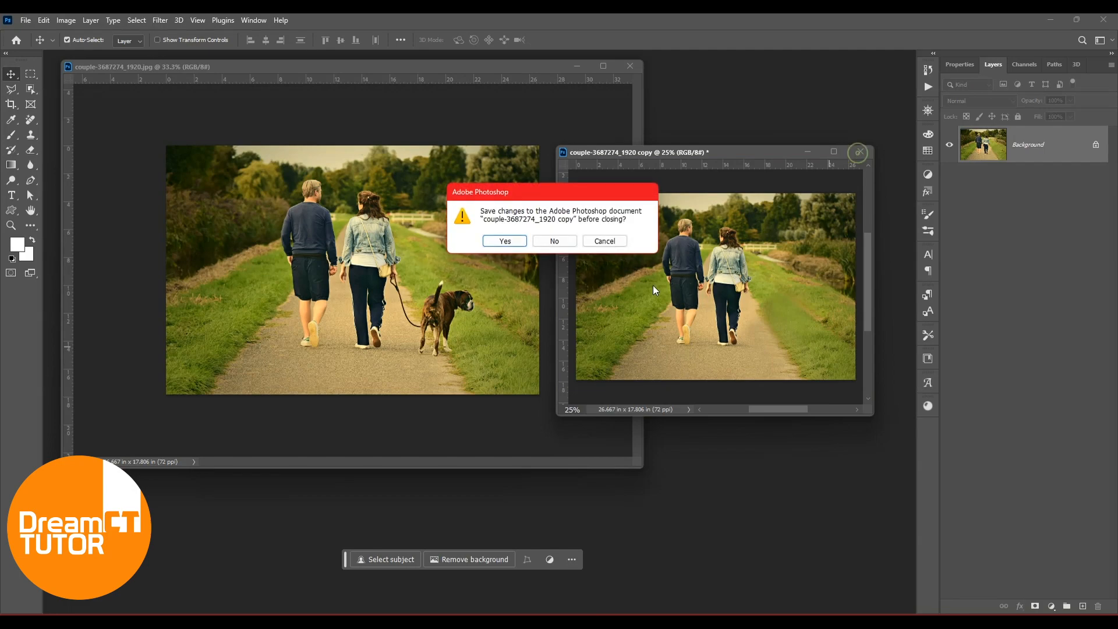
pyautogui.click(559, 243)
pyautogui.hotkey('ctrl', '1')
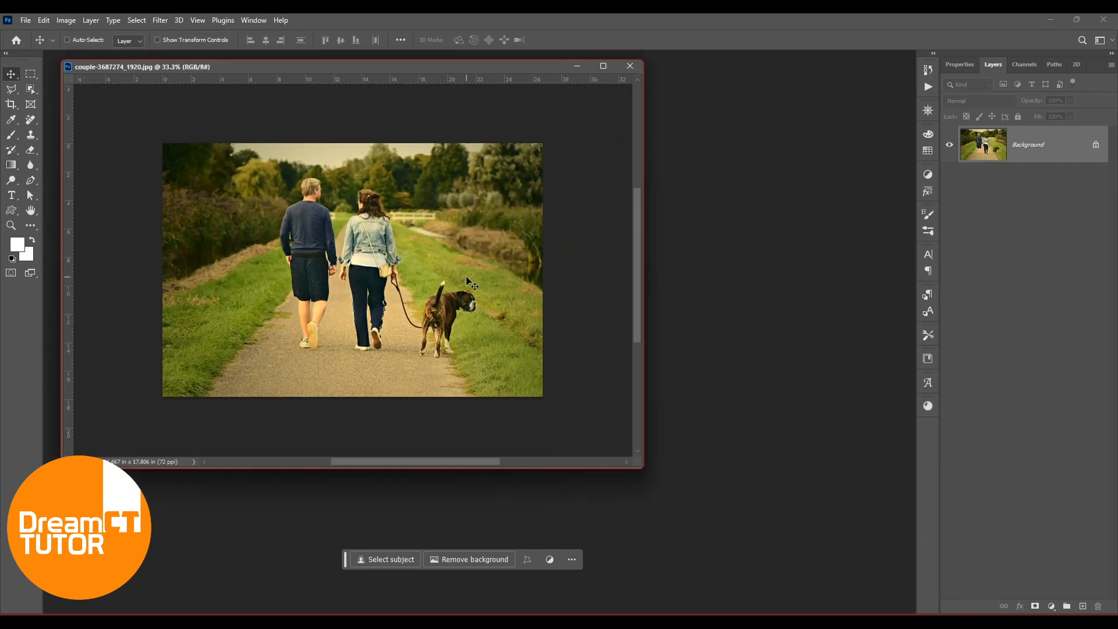
pyautogui.moveTo(699, 349); pyautogui.dragTo(572, 296)
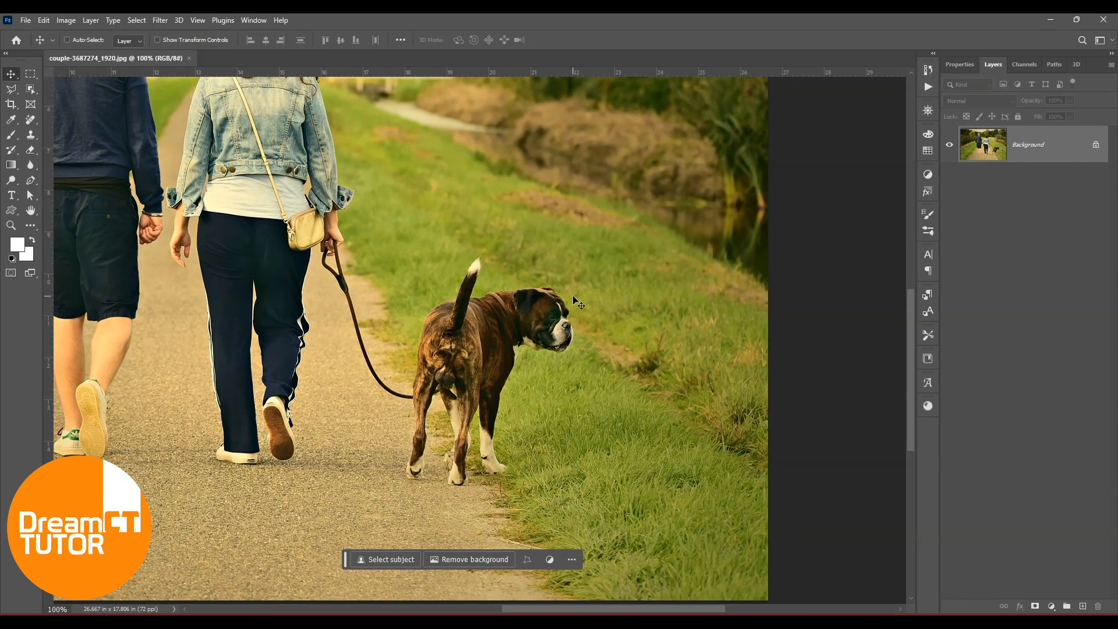
# Step: Examine the dog, its leash and paws, the woman's handbag and the man's shoes up close
pyautogui.hotkey('ctrl', '+')
pyautogui.hotkey('ctrl', '+')
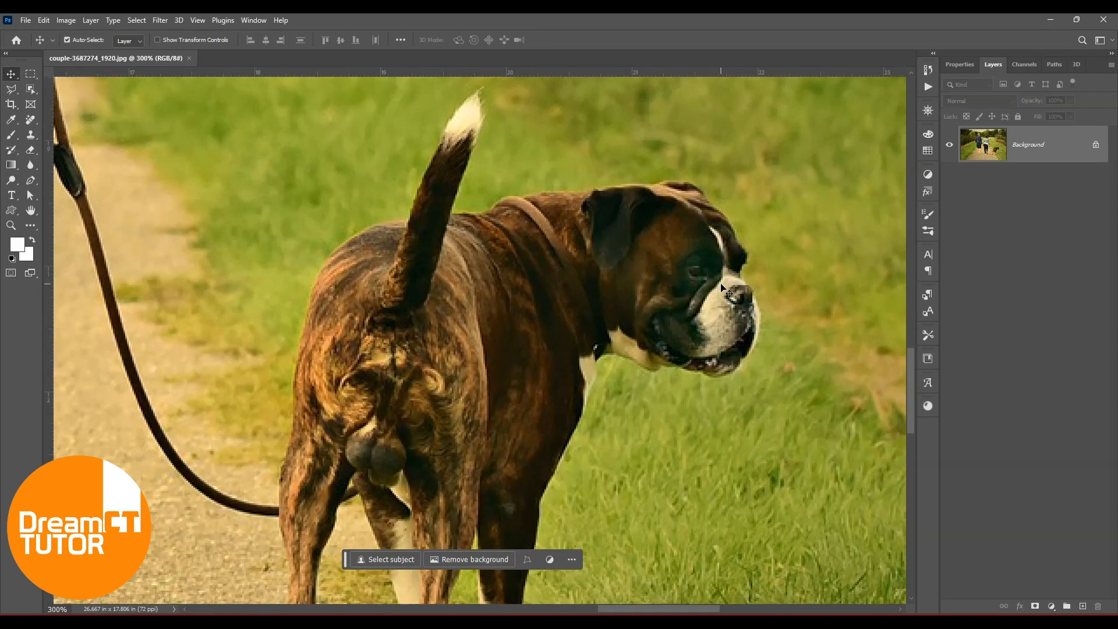
pyautogui.press('h')
pyautogui.moveTo(698, 286); pyautogui.dragTo(696, 507)
pyautogui.moveTo(658, 369); pyautogui.dragTo(571, 355)
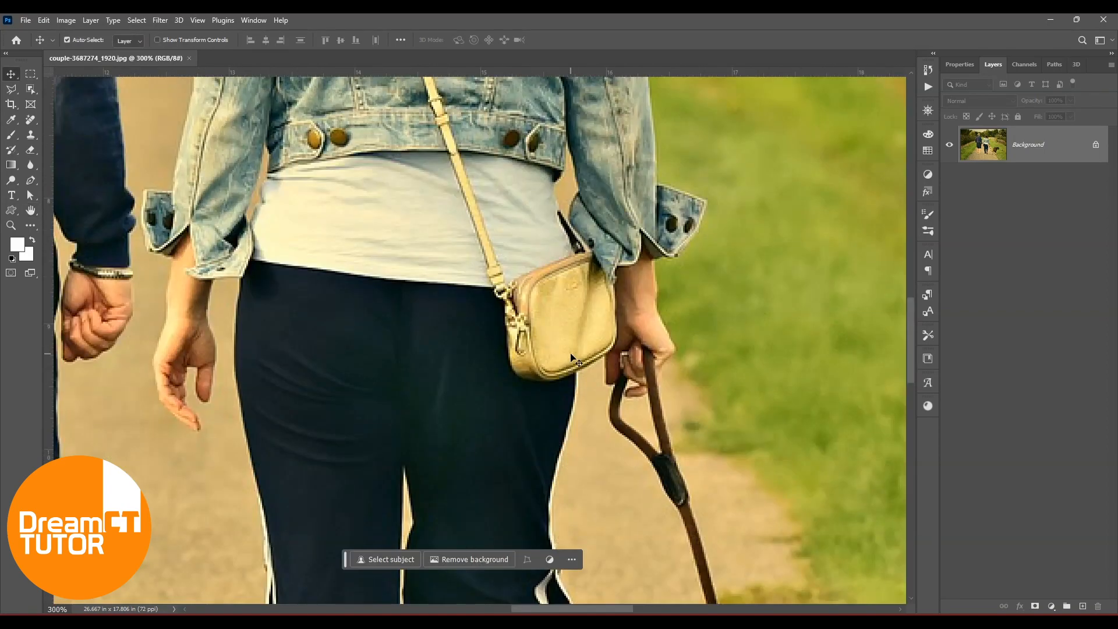
pyautogui.press('h')
pyautogui.moveTo(653, 373); pyautogui.dragTo(732, 423)
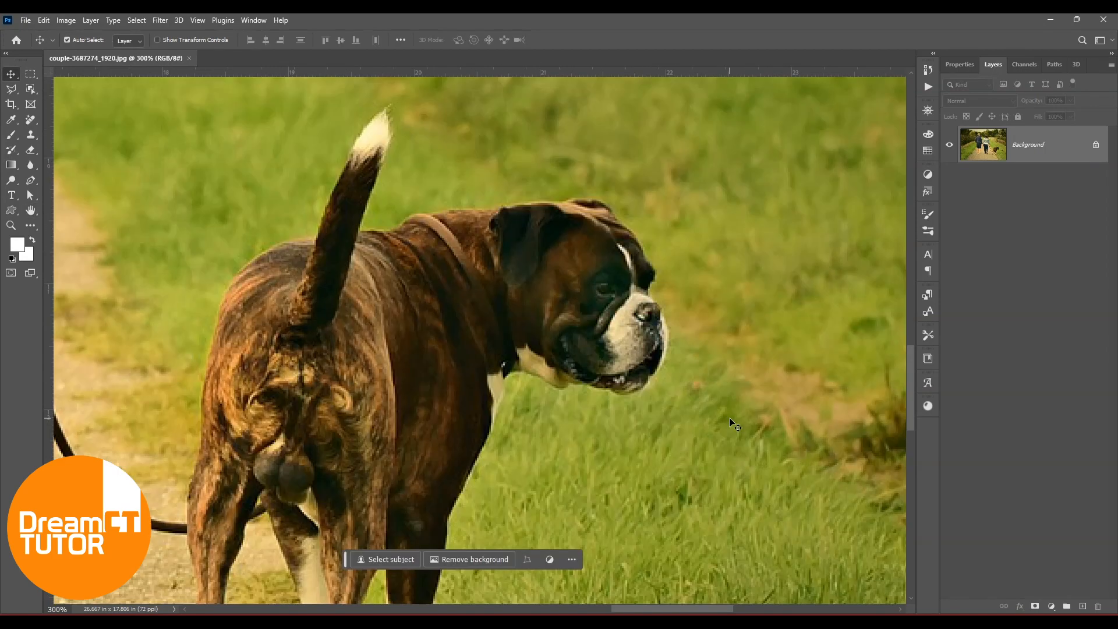
pyautogui.press('h')
pyautogui.moveTo(669, 368); pyautogui.dragTo(669, 533)
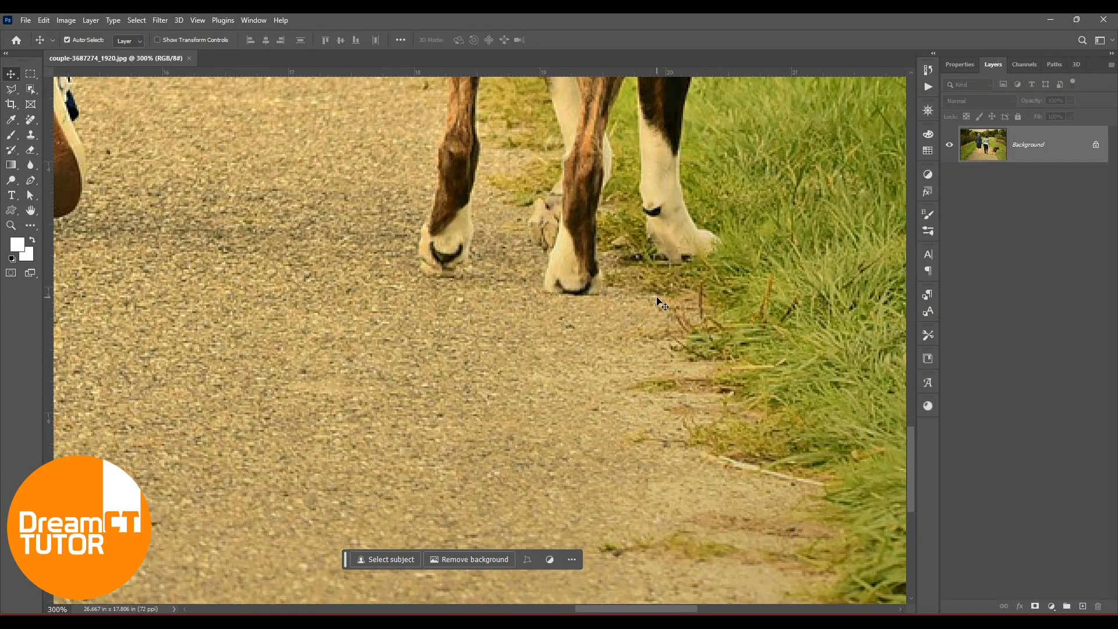
pyautogui.press('h')
pyautogui.moveTo(658, 298); pyautogui.dragTo(415, 508)
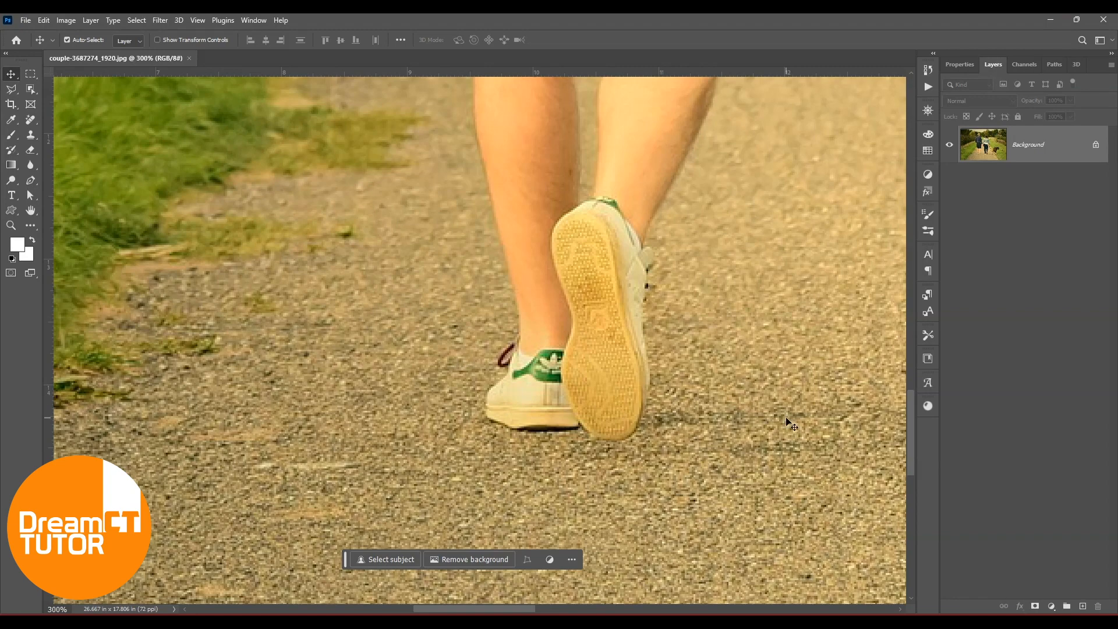
pyautogui.hotkey('ctrl', '-')
pyautogui.hotkey('ctrl', '-')
pyautogui.hotkey('ctrl', '-')
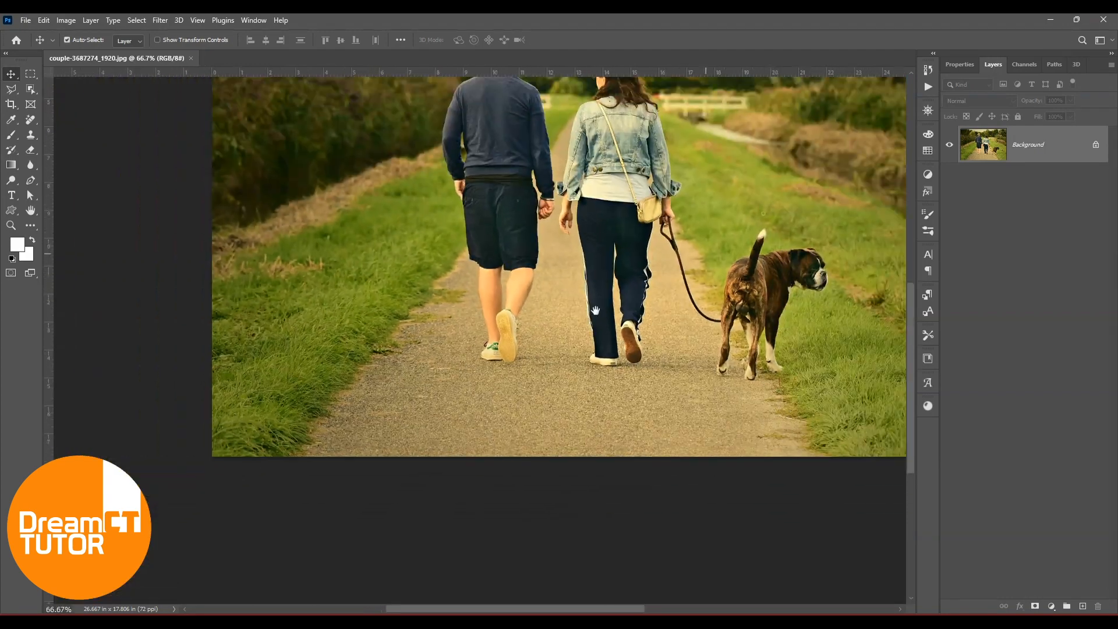
pyautogui.moveTo(595, 310); pyautogui.dragTo(675, 330)
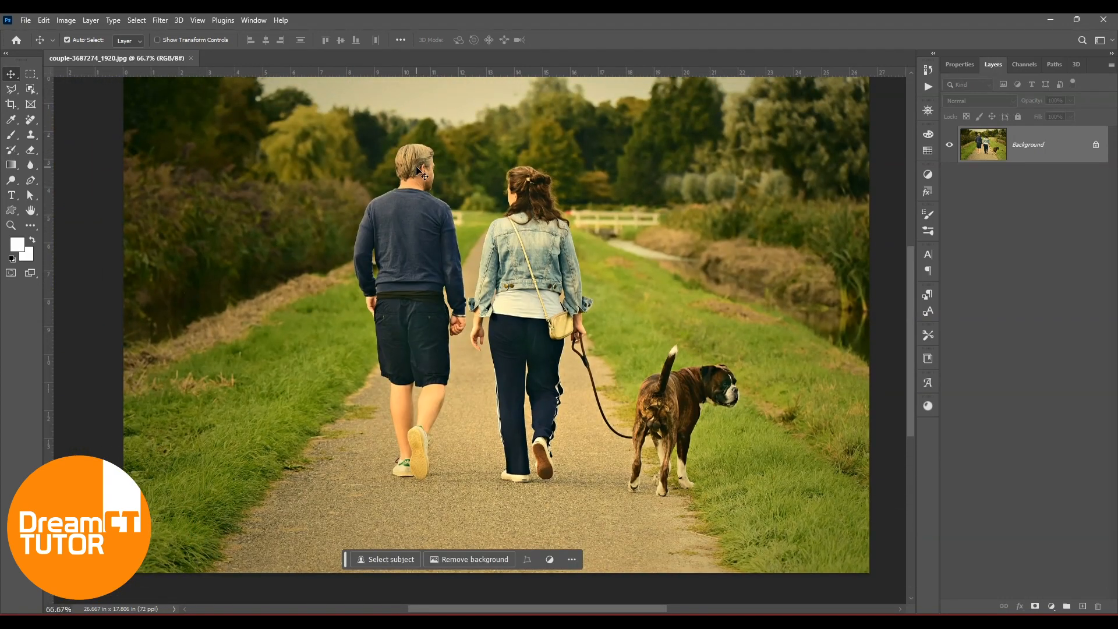
# Step: Float the couple photo in its own window and display the Clone Source settings
pyautogui.moveTo(150, 59); pyautogui.dragTo(158, 87)
pyautogui.click(254, 20)
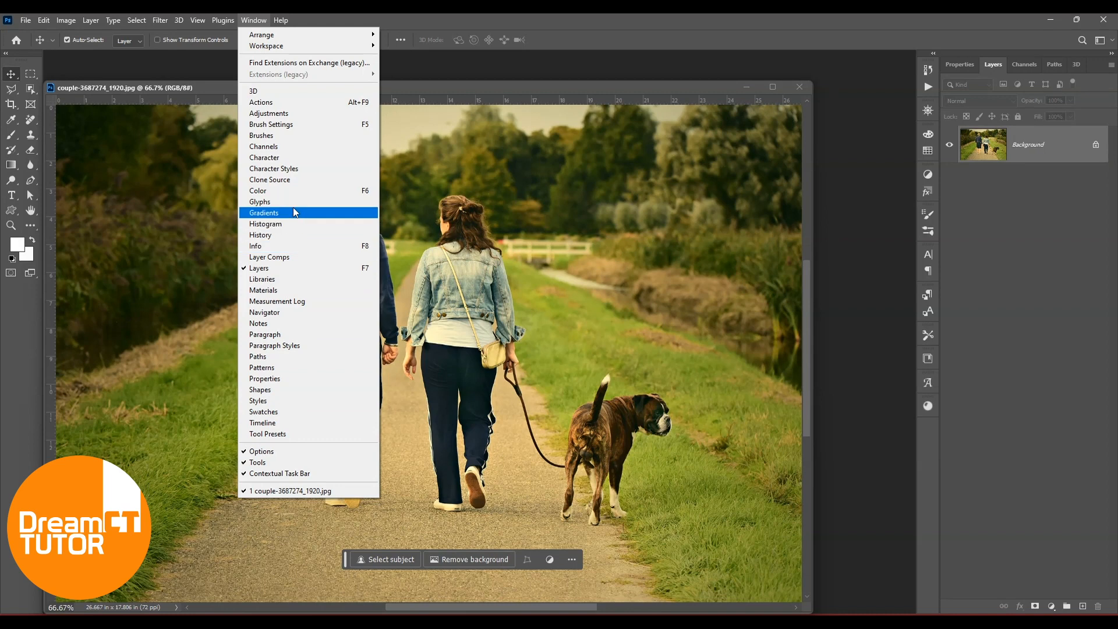
pyautogui.click(283, 184)
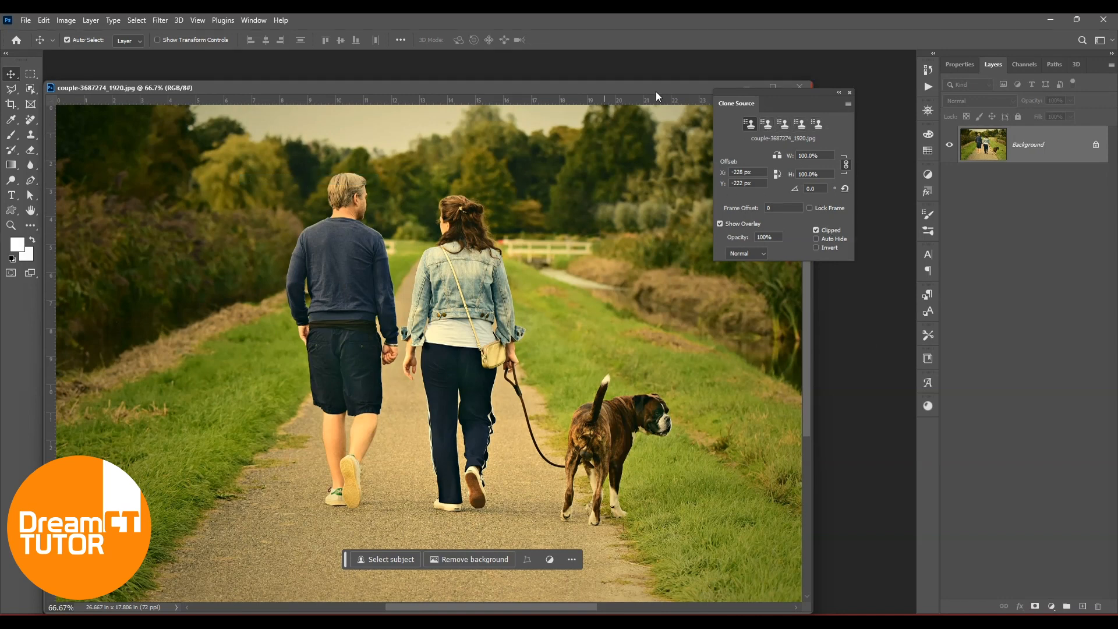
pyautogui.moveTo(655, 92); pyautogui.dragTo(650, 91)
pyautogui.click(691, 86)
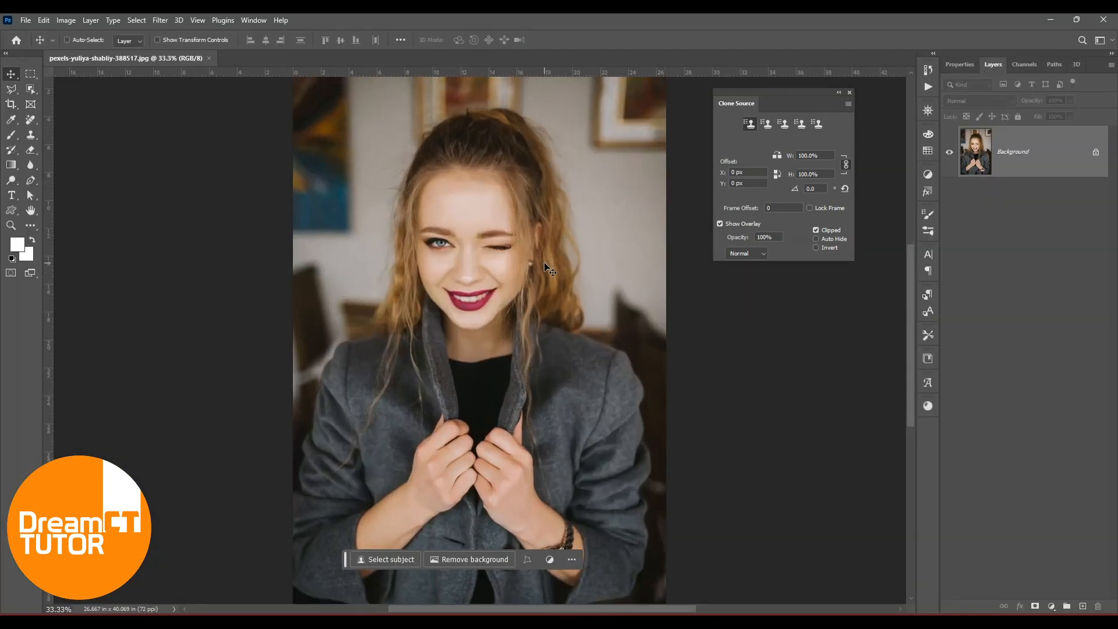
# Step: In the portrait, clone the woman's open eye over her winking eye with the Clone Stamp tool
pyautogui.hotkey('ctrl', '+')
pyautogui.moveTo(546, 206); pyautogui.dragTo(513, 267)
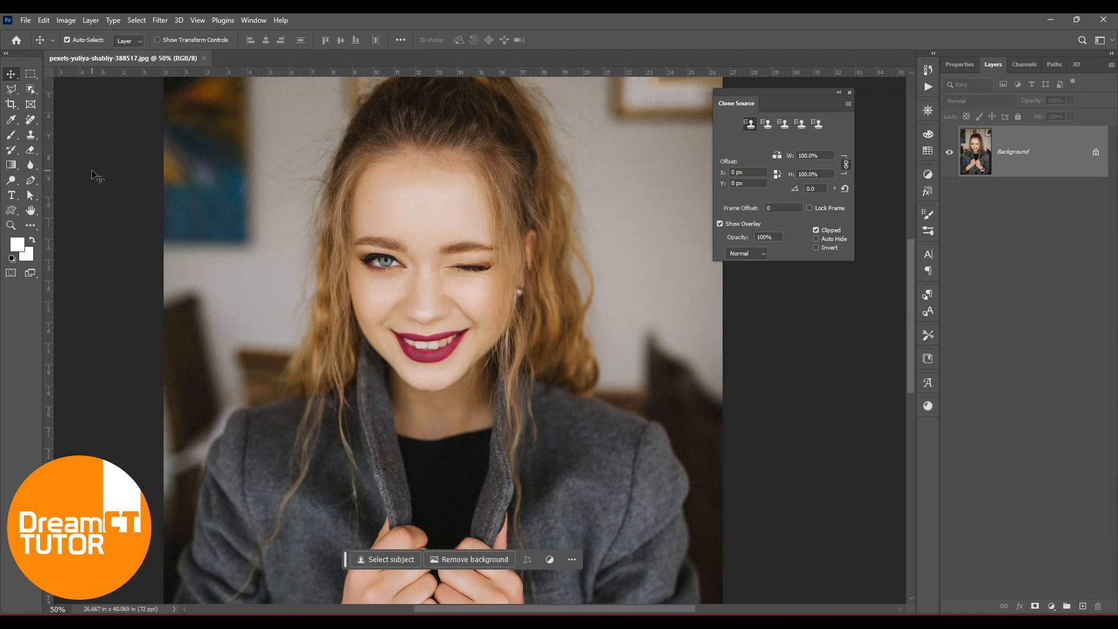
pyautogui.press('s')
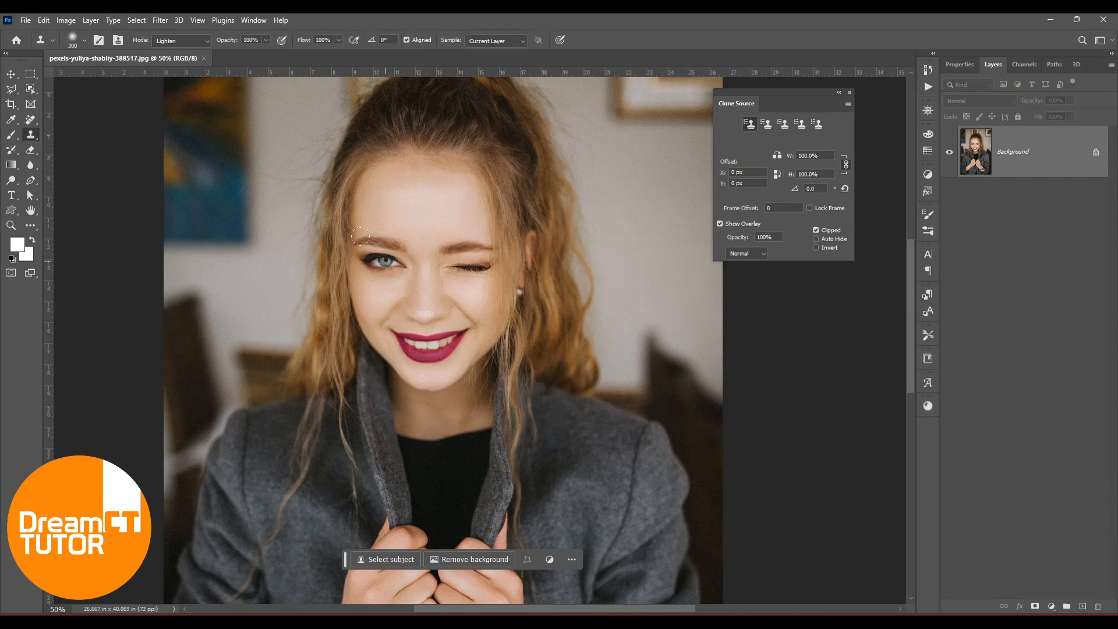
pyautogui.keyDown('alt'); pyautogui.click(384, 260); pyautogui.keyUp('alt')
pyautogui.moveTo(463, 262)
pyautogui.mouseDown()
pyautogui.moveTo(474, 262)
pyautogui.moveTo(438, 237)
pyautogui.mouseUp()
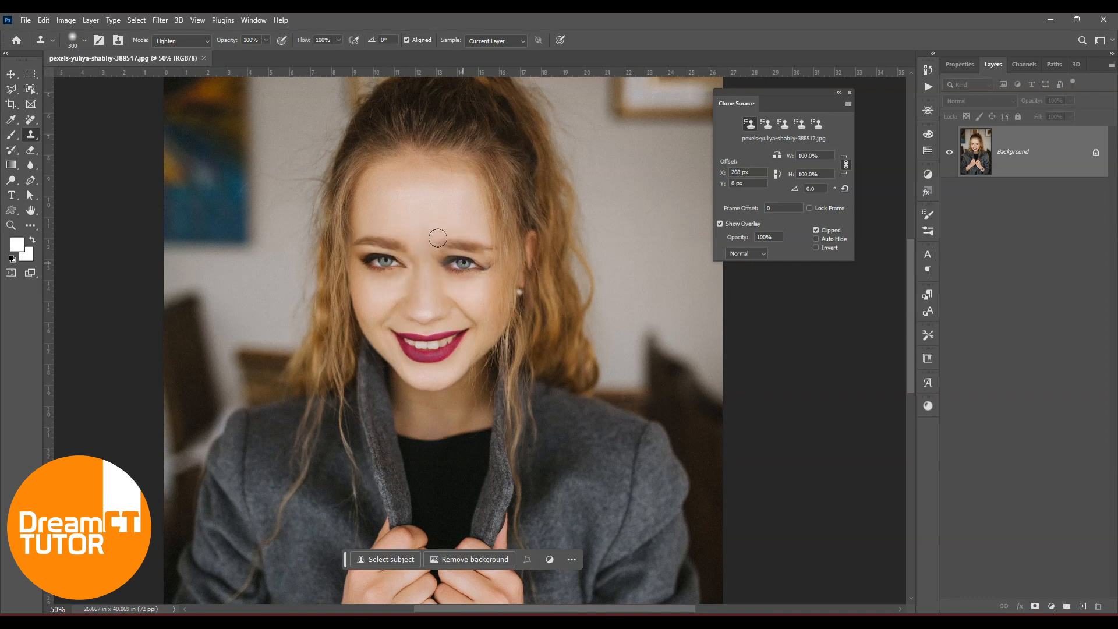
# Step: Undo the last clone stroke and compare the portrait with the Clone Source overlay hidden and shown
pyautogui.hotkey('ctrl', 'z')
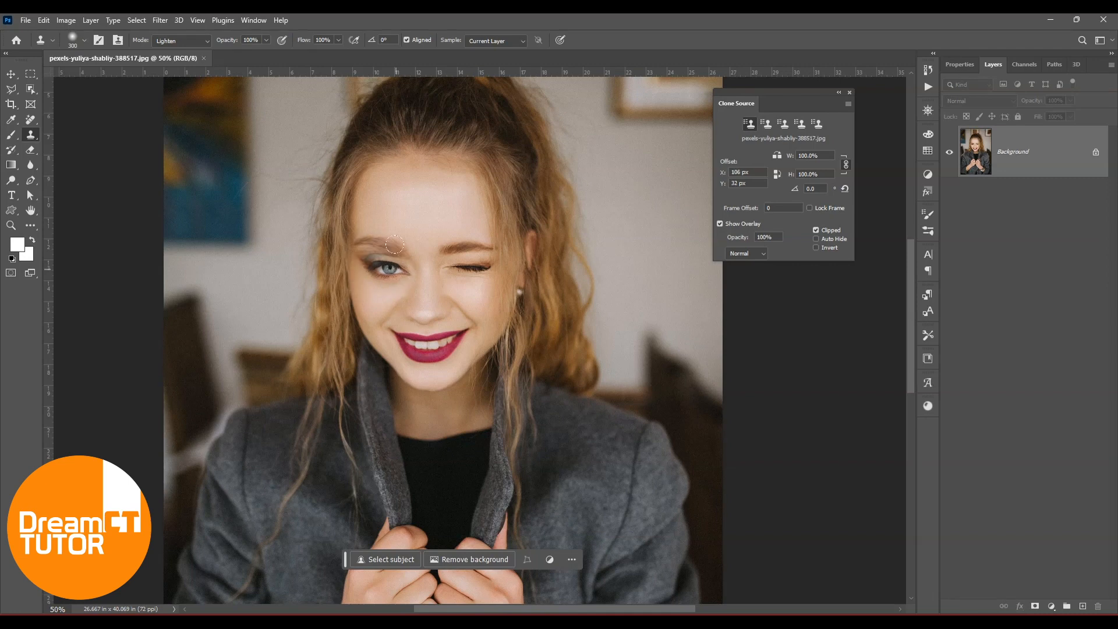
pyautogui.click(720, 224)
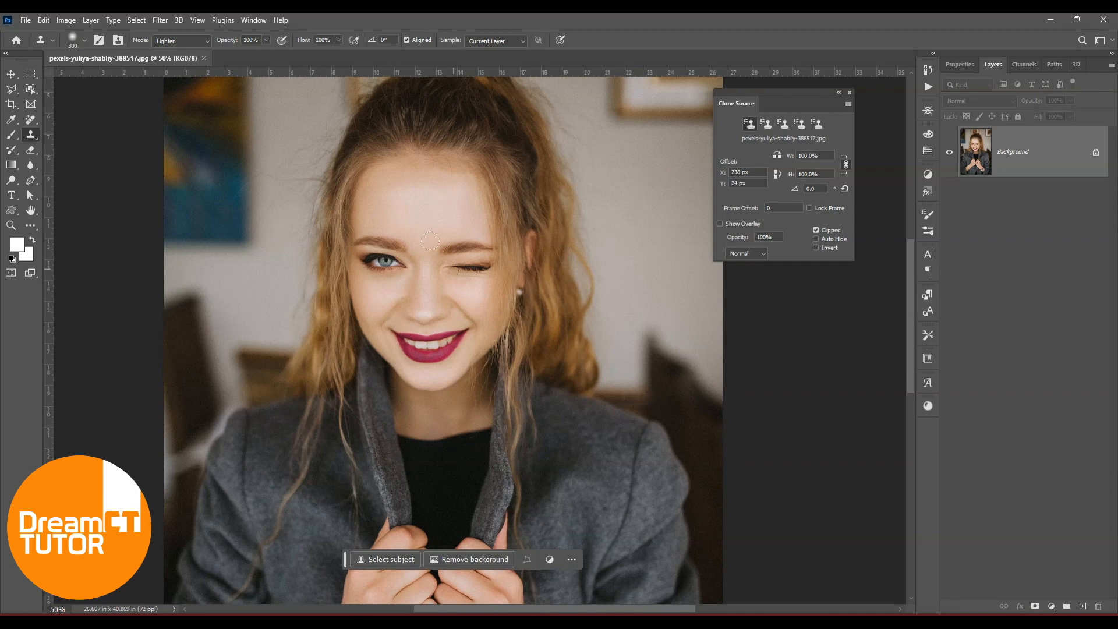
pyautogui.click(720, 224)
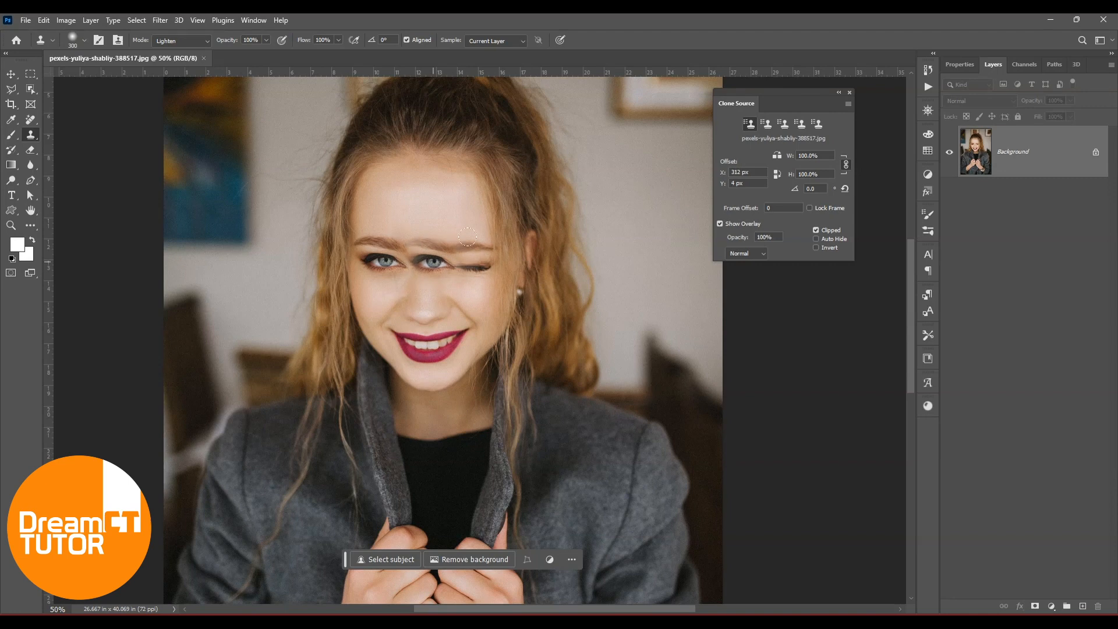
pyautogui.click(721, 223)
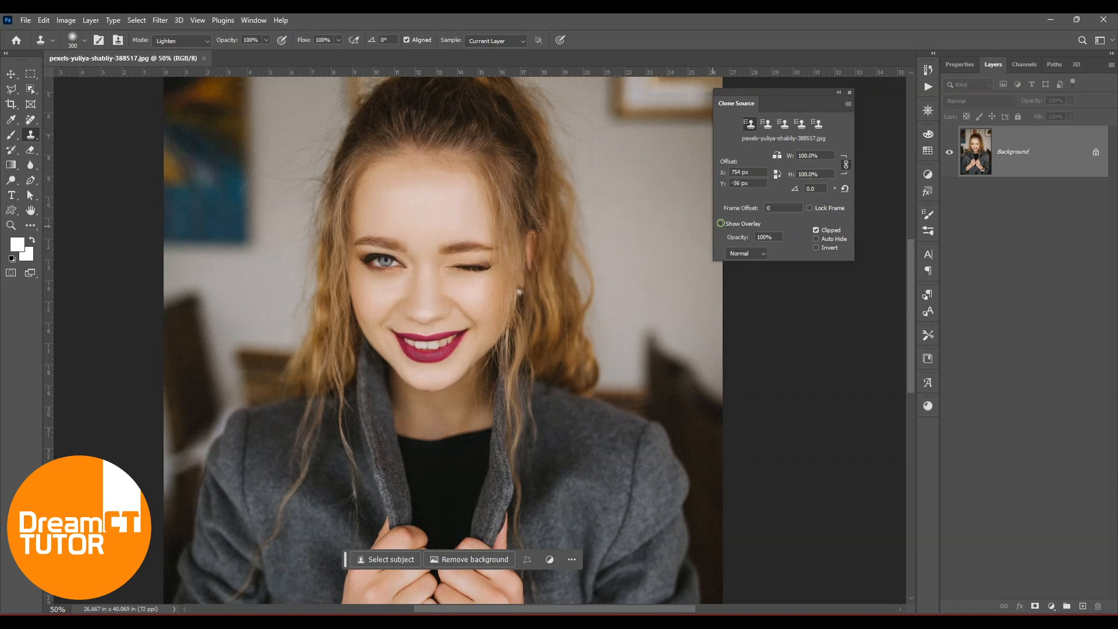
pyautogui.click(719, 224)
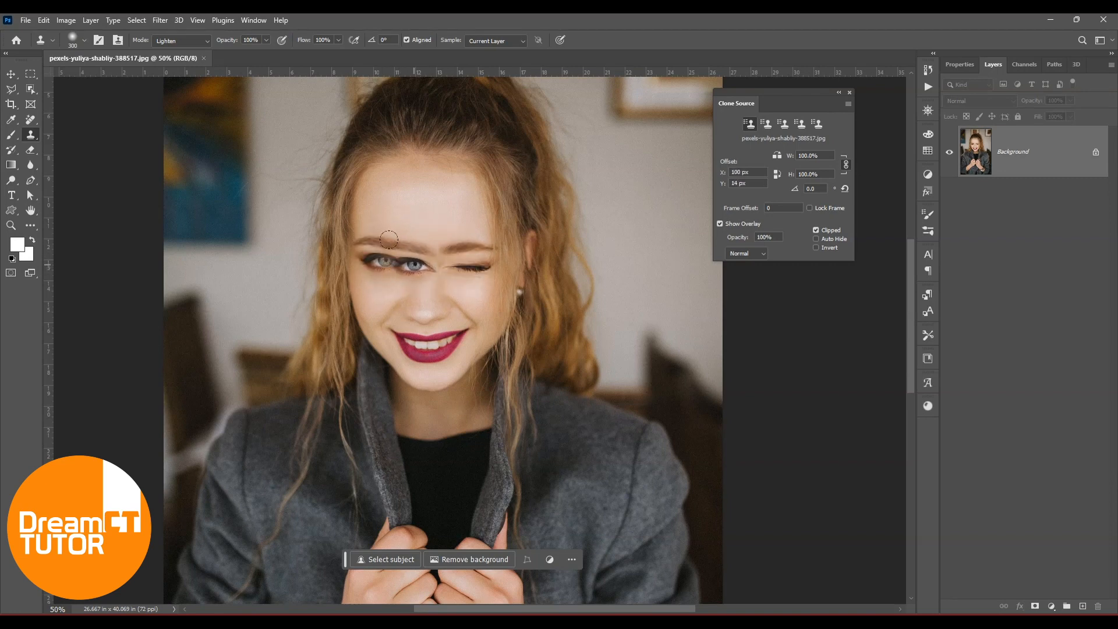
# Step: Flip the clone source horizontally, set the mode to Normal and try cloning the open eye over the winking one
pyautogui.click(777, 155)
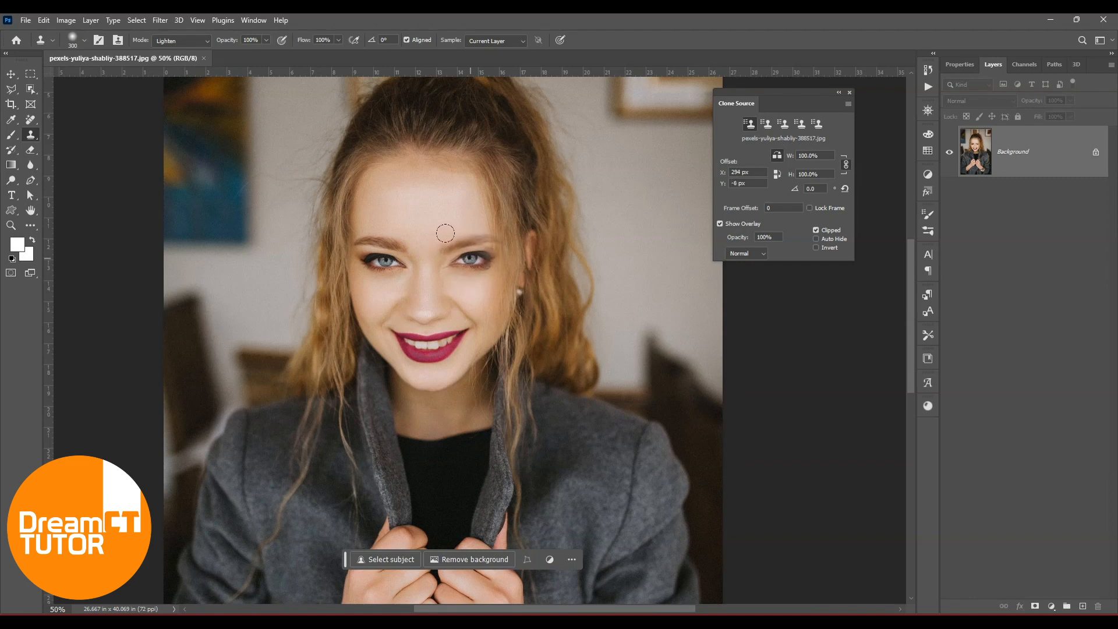
pyautogui.hotkey('shift', 'alt', 'n')
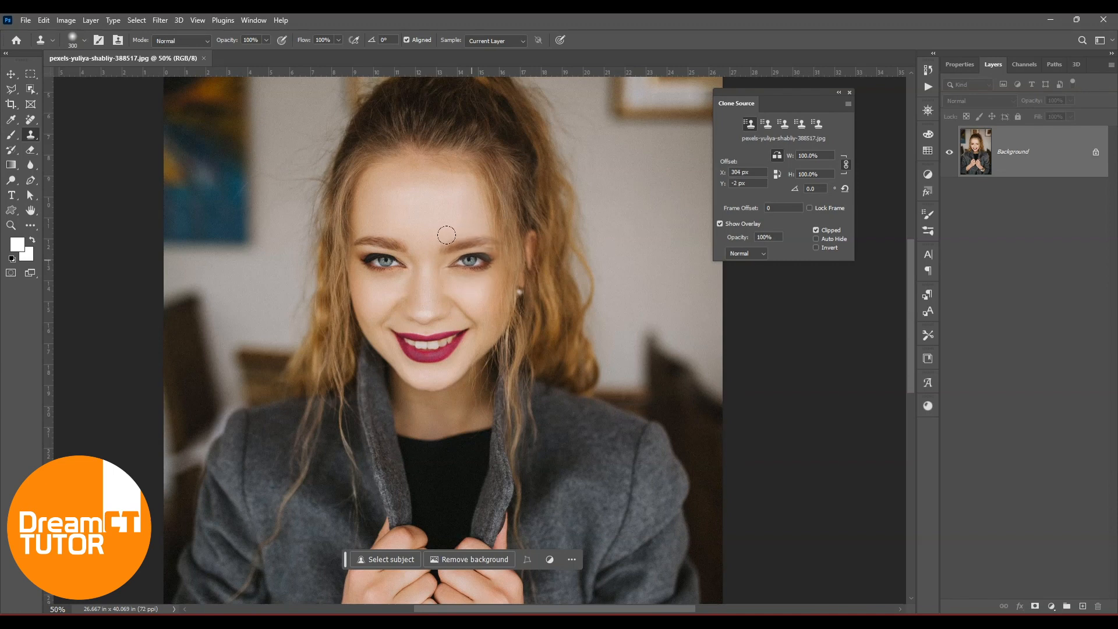
pyautogui.click(472, 260)
pyautogui.hotkey('ctrl', 'z')
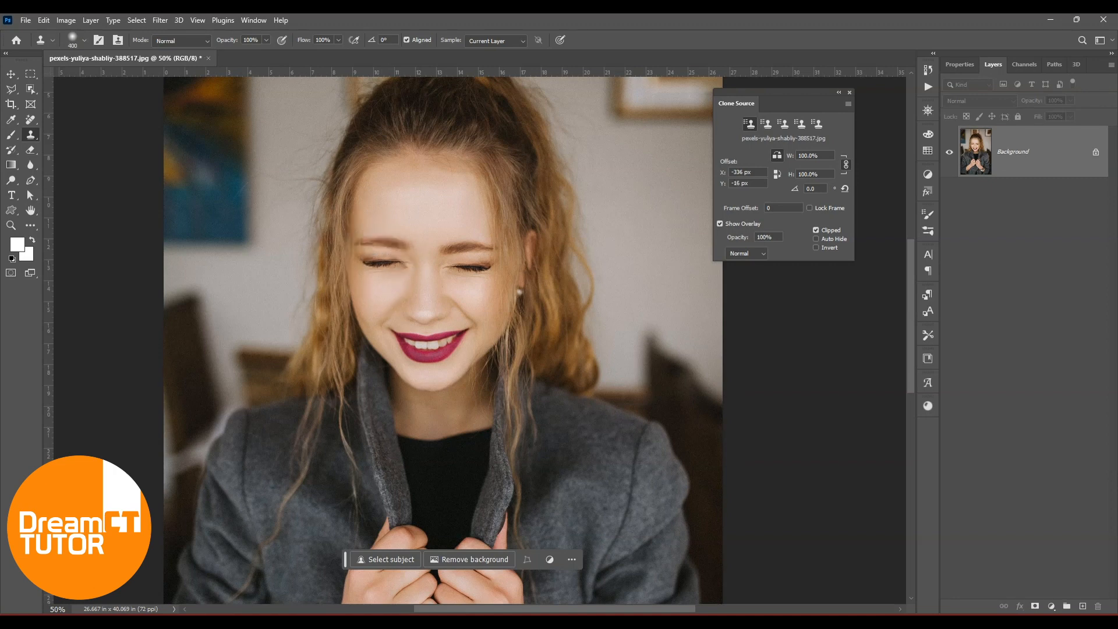
# Step: Resample the woman's open eye with the Clone Stamp and clone it mirrored over her winking eye
pyautogui.press('v')
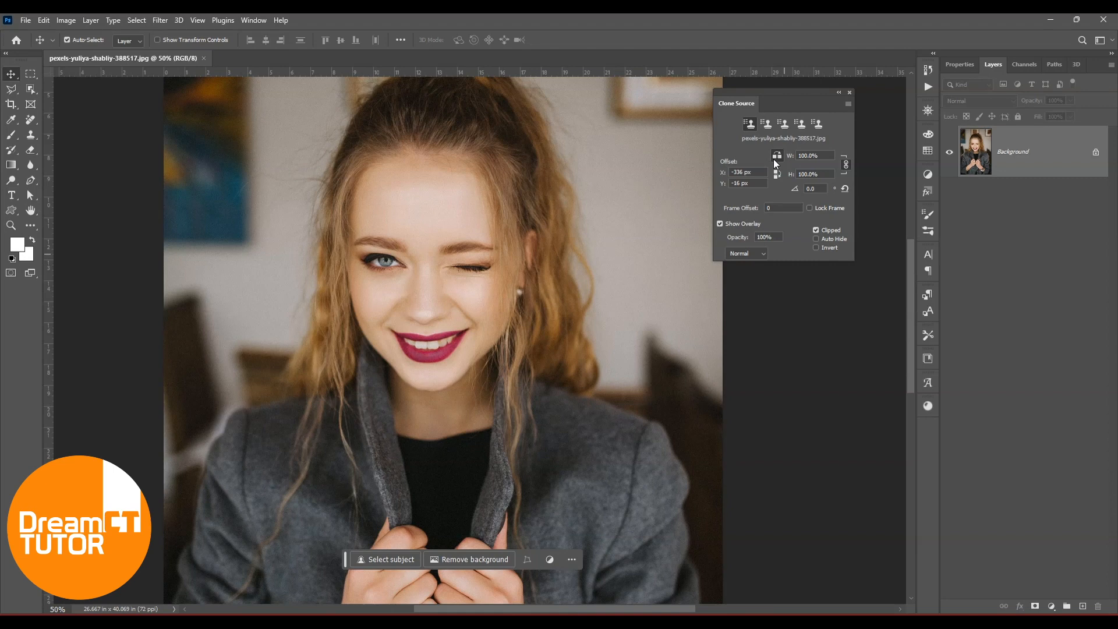
pyautogui.click(756, 173)
pyautogui.click(30, 135)
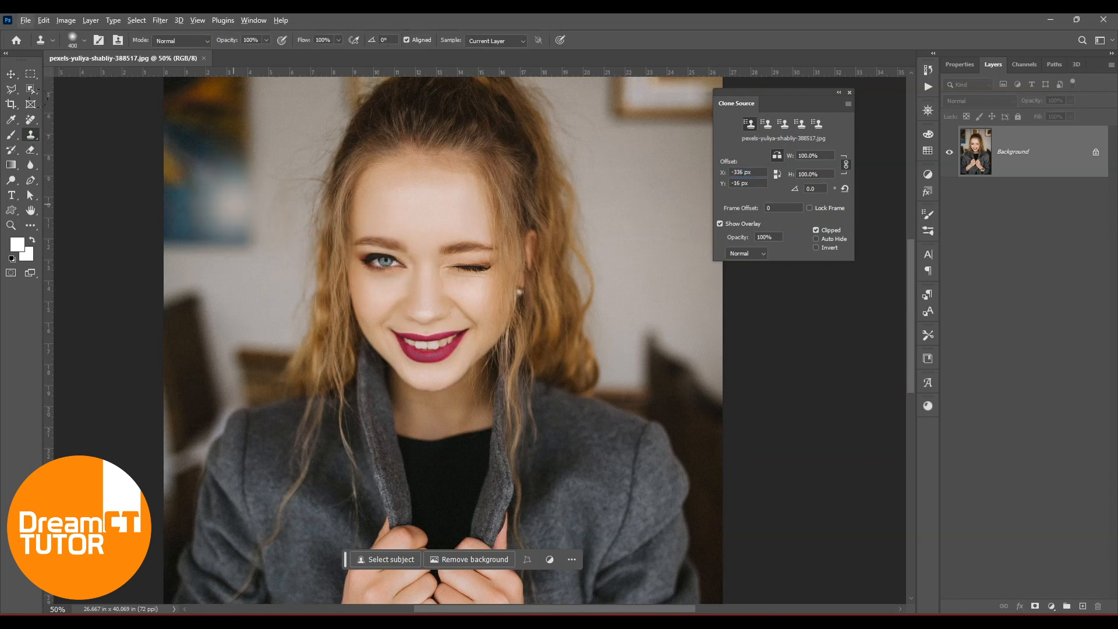
pyautogui.keyDown('alt'); pyautogui.click(371, 256); pyautogui.keyUp('alt')
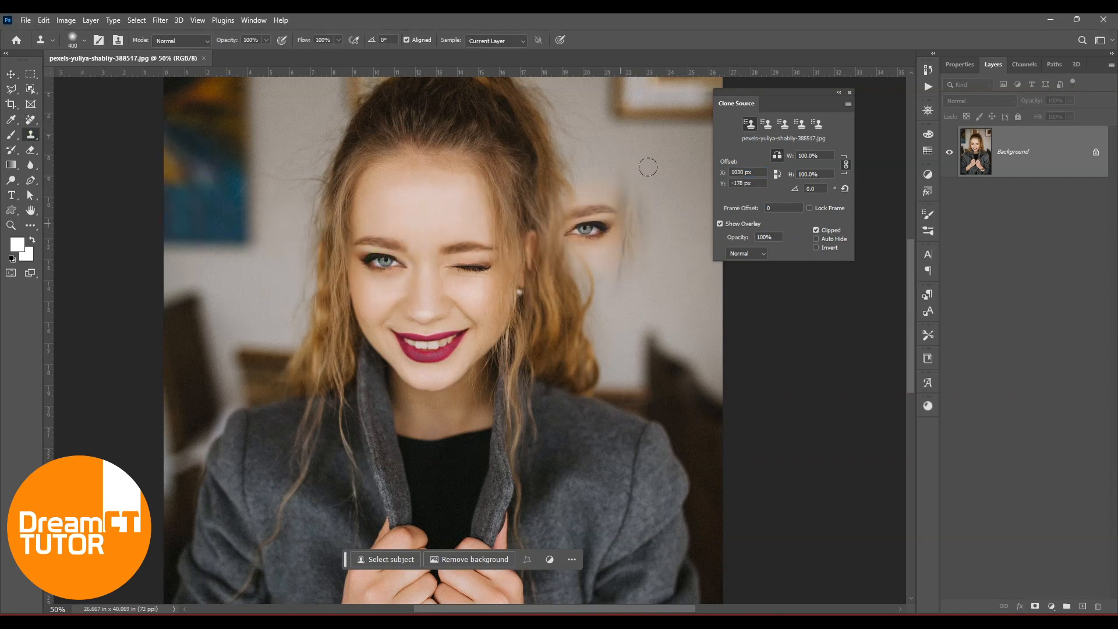
pyautogui.click(448, 257)
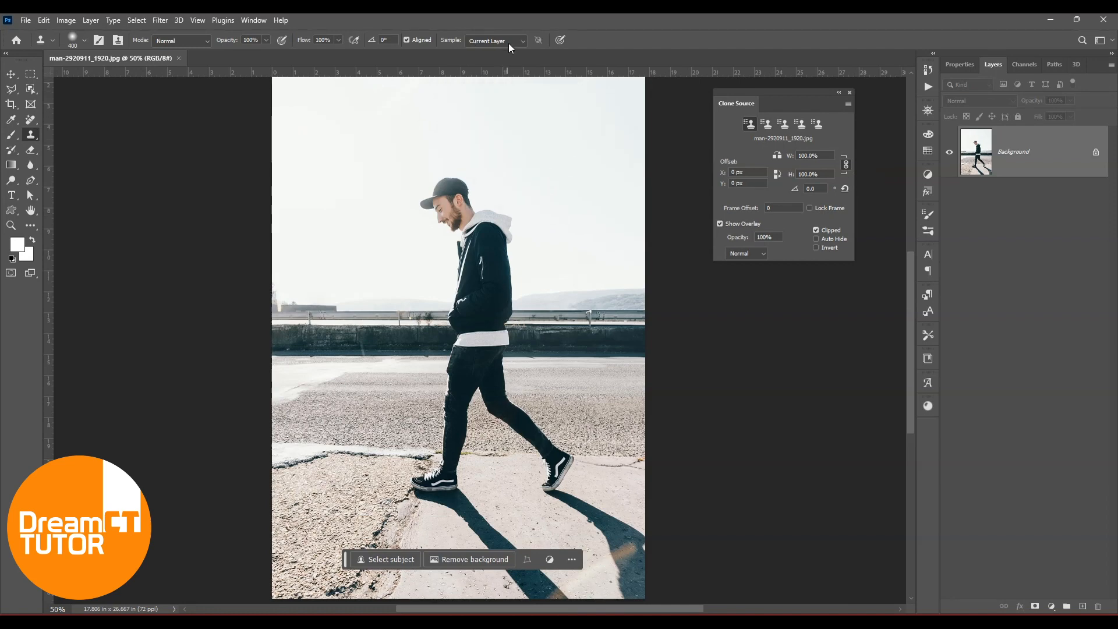
# Step: Add an empty layer above the walking man photo and set the Clone Stamp to sample Current & Below
pyautogui.click(1083, 606)
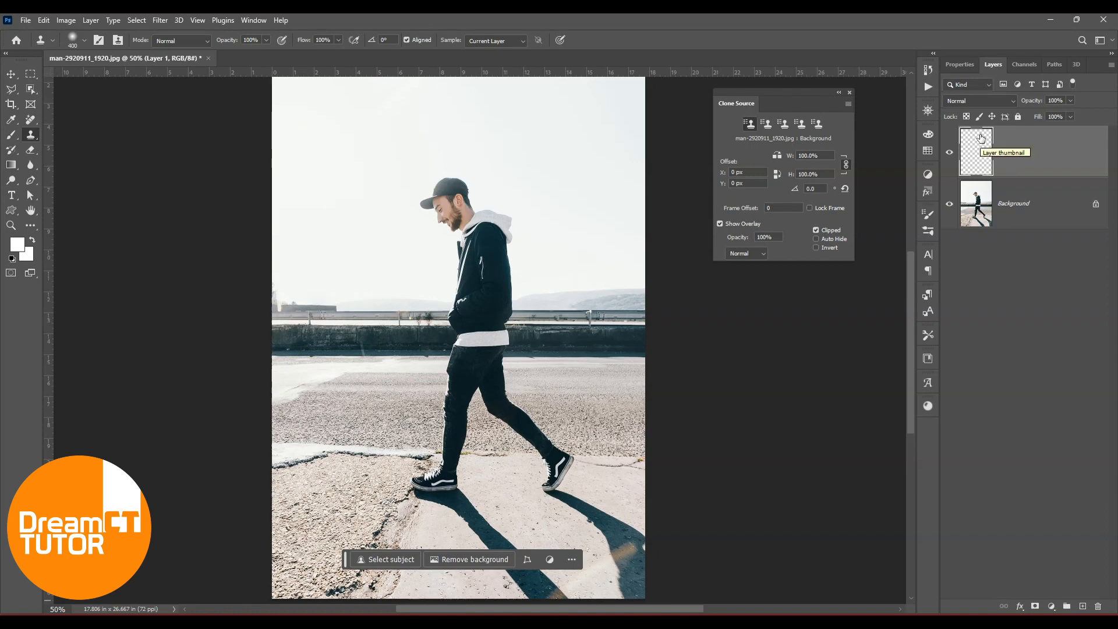
pyautogui.click(511, 43)
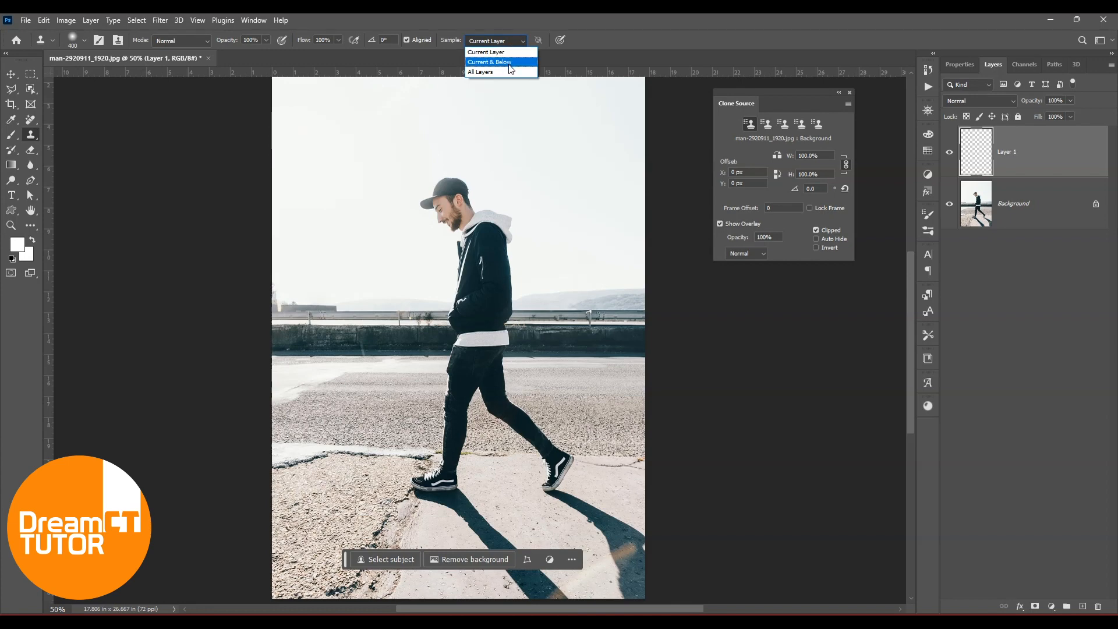
pyautogui.click(510, 62)
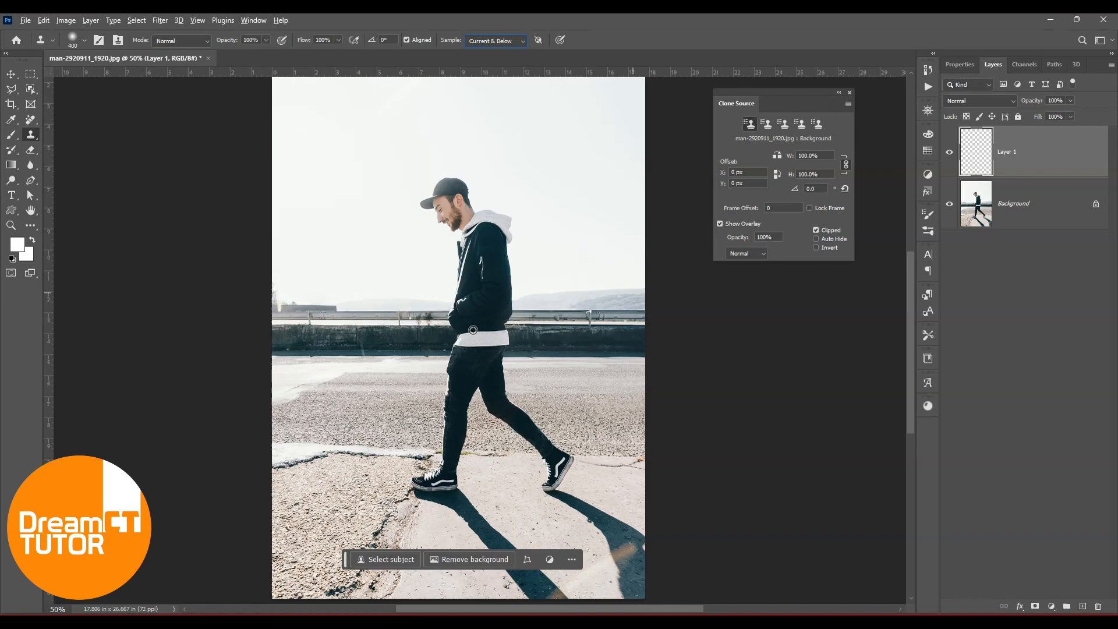
# Step: Reduce the brush to 250 px and clone road and pavement texture over the man's front lower leg
pyautogui.keyDown('alt'); pyautogui.click(526, 352); pyautogui.keyUp('alt')
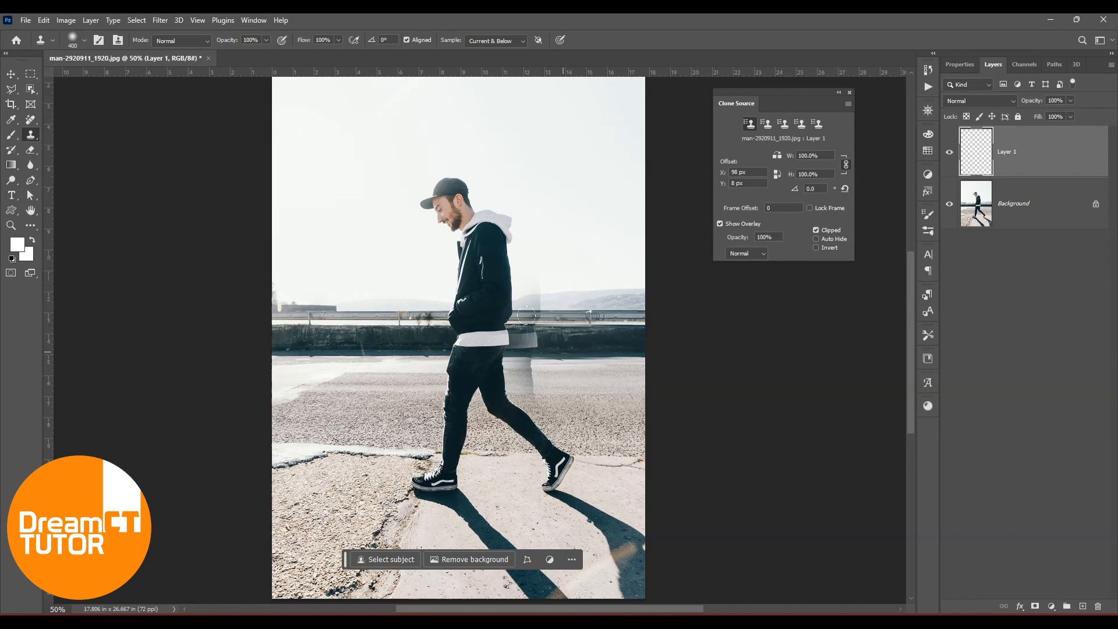
pyautogui.press('[')
pyautogui.press('[')
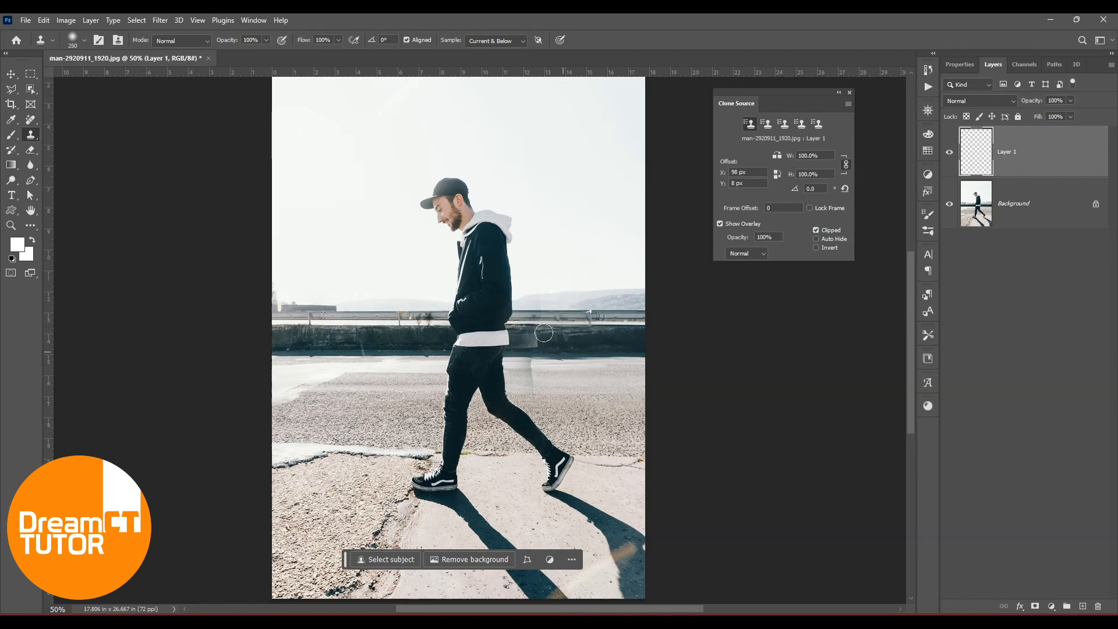
pyautogui.keyDown('alt'); pyautogui.click(376, 444); pyautogui.keyUp('alt')
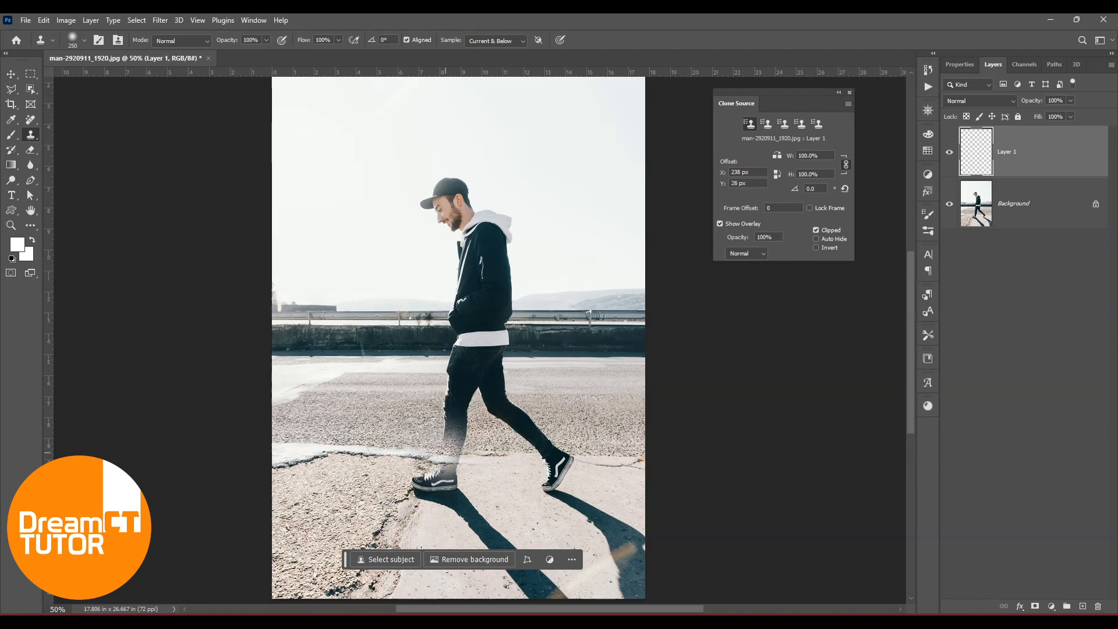
pyautogui.click(451, 448)
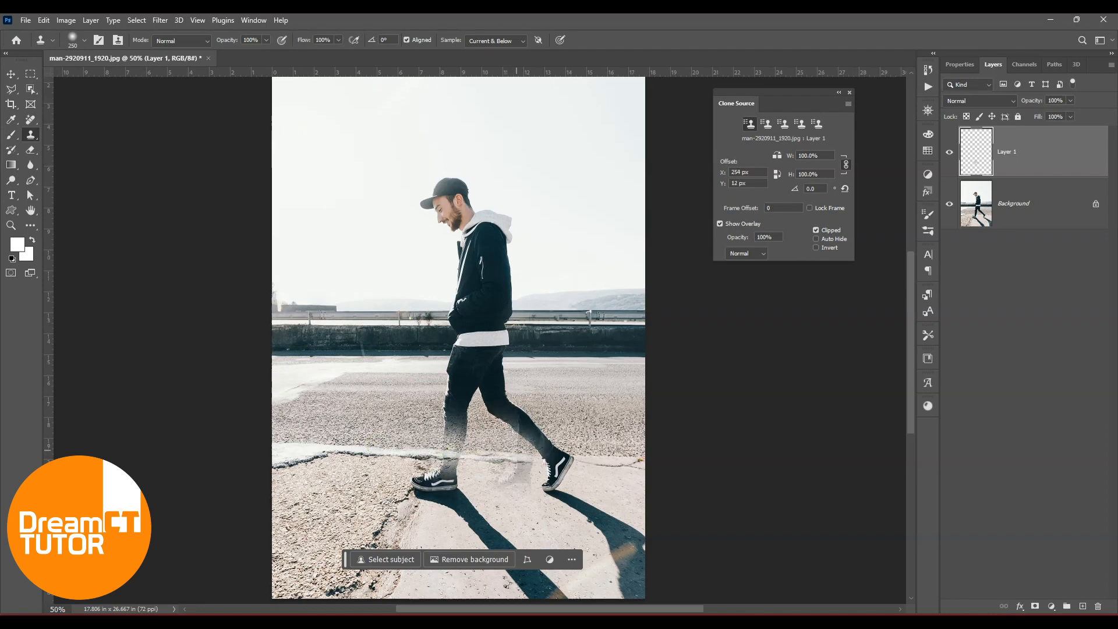
pyautogui.keyDown('alt'); pyautogui.click(412, 425); pyautogui.keyUp('alt')
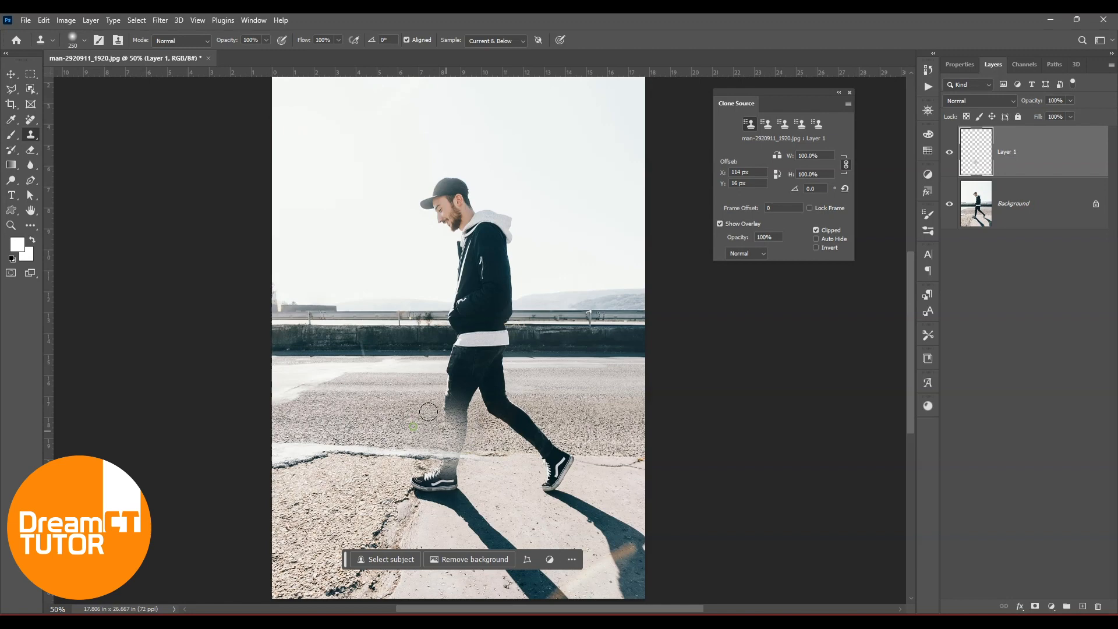
pyautogui.keyDown('alt'); pyautogui.click(415, 406); pyautogui.keyUp('alt')
pyautogui.click(450, 412)
pyautogui.keyDown('alt'); pyautogui.click(412, 412); pyautogui.keyUp('alt')
pyautogui.click(457, 422)
pyautogui.keyDown('alt'); pyautogui.click(423, 401); pyautogui.keyUp('alt')
pyautogui.click(450, 404)
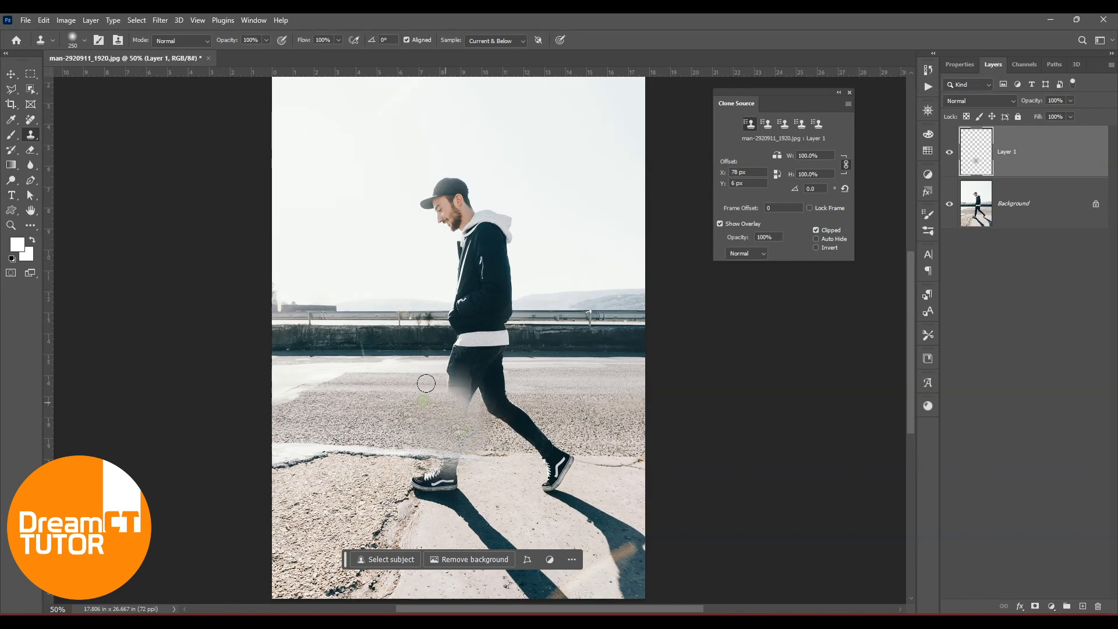
# Step: Clone pavement and road texture over the man's rear shoe, rear leg and knees
pyautogui.keyDown('alt'); pyautogui.click(606, 396); pyautogui.keyUp('alt')
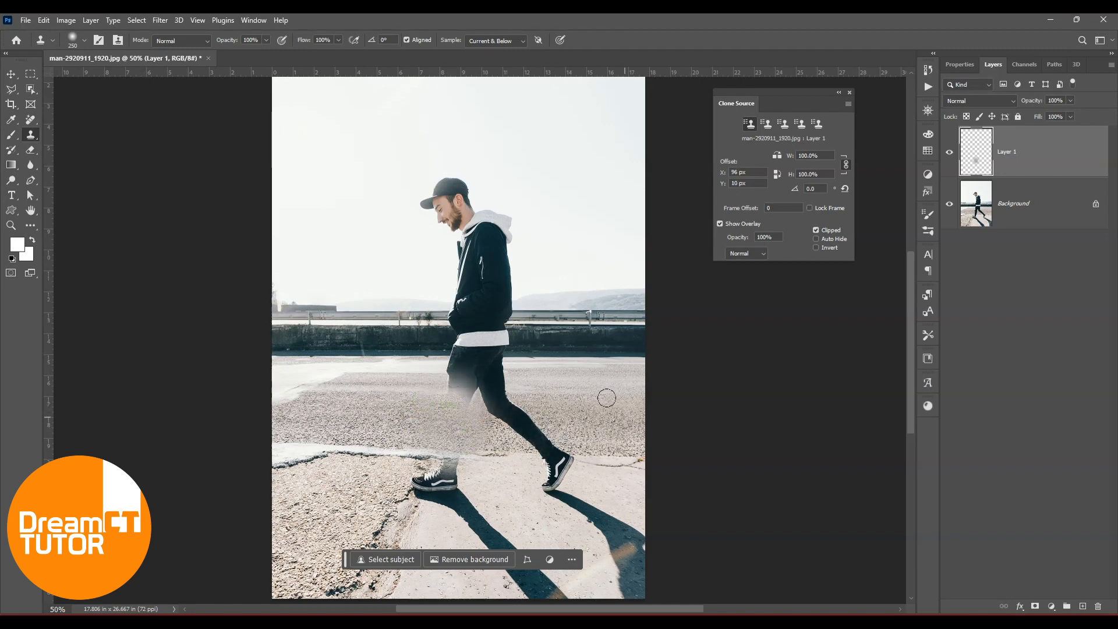
pyautogui.keyDown('alt'); pyautogui.click(605, 455); pyautogui.keyUp('alt')
pyautogui.moveTo(562, 469); pyautogui.dragTo(530, 434)
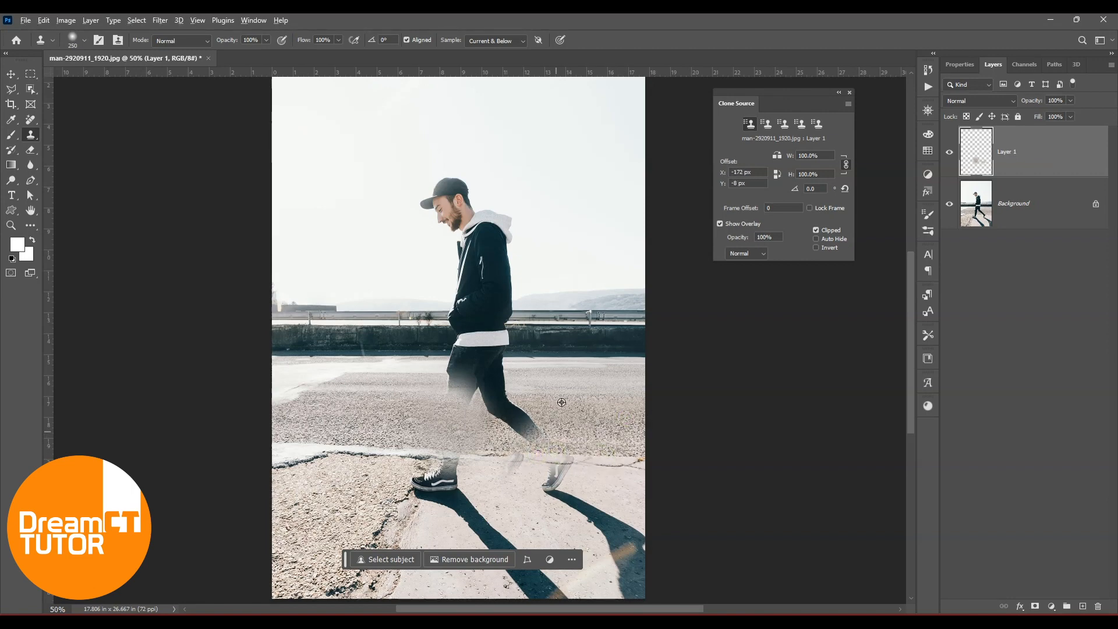
pyautogui.keyDown('alt'); pyautogui.click(577, 469); pyautogui.keyUp('alt')
pyautogui.moveTo(559, 471)
pyautogui.mouseDown()
pyautogui.moveTo(524, 421)
pyautogui.moveTo(567, 422)
pyautogui.moveTo(449, 373)
pyautogui.mouseUp()
pyautogui.keyDown('alt'); pyautogui.click(579, 426); pyautogui.keyUp('alt')
pyautogui.keyDown('alt'); pyautogui.click(567, 423); pyautogui.keyUp('alt')
pyautogui.moveTo(535, 372); pyautogui.dragTo(471, 373)
# Step: Enlarge the brush to 300 px and clone the background over the man's waist, torso and head
pyautogui.keyDown('alt'); pyautogui.click(427, 328); pyautogui.keyUp('alt')
pyautogui.press(']')
pyautogui.moveTo(476, 328)
pyautogui.mouseDown()
pyautogui.moveTo(448, 313)
pyautogui.moveTo(502, 320)
pyautogui.mouseUp()
pyautogui.keyDown('alt'); pyautogui.click(388, 155); pyautogui.keyUp('alt')
pyautogui.moveTo(455, 184)
pyautogui.mouseDown()
pyautogui.moveTo(524, 215)
pyautogui.moveTo(457, 233)
pyautogui.moveTo(489, 289)
pyautogui.moveTo(475, 266)
pyautogui.mouseUp()
# Step: Clone the roadside railing across the gap where the man's torso interrupts it
pyautogui.keyDown('alt'); pyautogui.click(530, 300); pyautogui.keyUp('alt')
pyautogui.keyDown('alt'); pyautogui.click(386, 315); pyautogui.keyUp('alt')
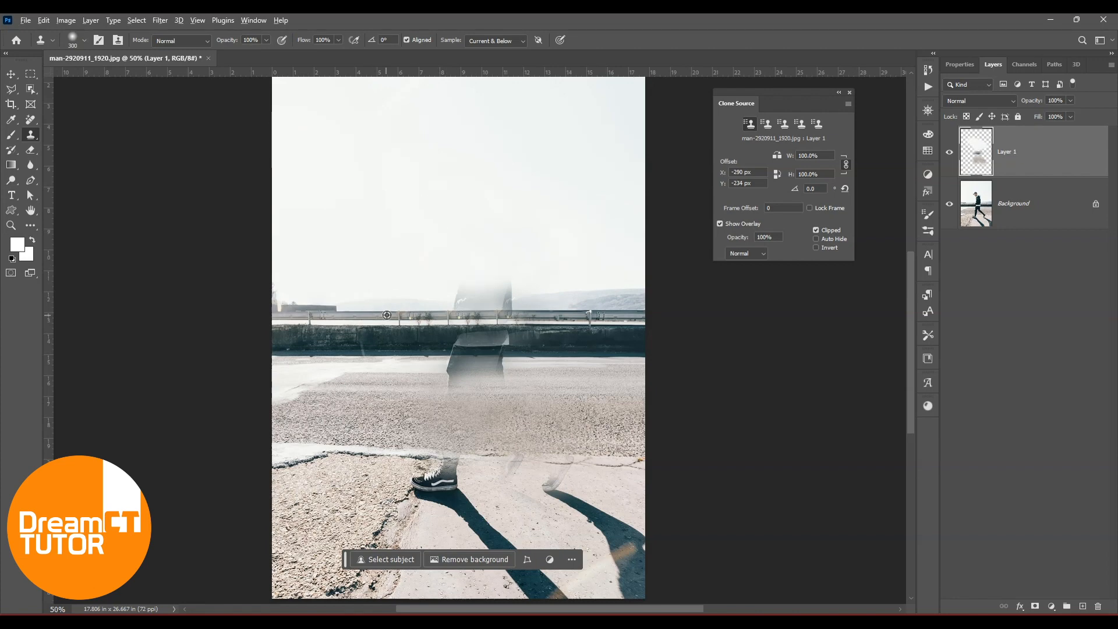
pyautogui.press(']')
pyautogui.press(']')
pyautogui.press('[')
pyautogui.press('[')
pyautogui.keyDown('alt'); pyautogui.click(399, 315); pyautogui.keyUp('alt')
pyautogui.click(480, 315)
# Step: Clone the dark wall and the road's far edge over the man's shirt hem and thighs
pyautogui.keyDown('alt'); pyautogui.click(533, 269); pyautogui.keyUp('alt')
pyautogui.keyDown('alt'); pyautogui.click(554, 354); pyautogui.keyUp('alt')
pyautogui.press('[')
pyautogui.press('[')
pyautogui.press('[')
pyautogui.moveTo(491, 330)
pyautogui.mouseDown()
pyautogui.moveTo(469, 354)
pyautogui.moveTo(501, 367)
pyautogui.mouseUp()
pyautogui.keyDown('alt'); pyautogui.click(420, 367); pyautogui.keyUp('alt')
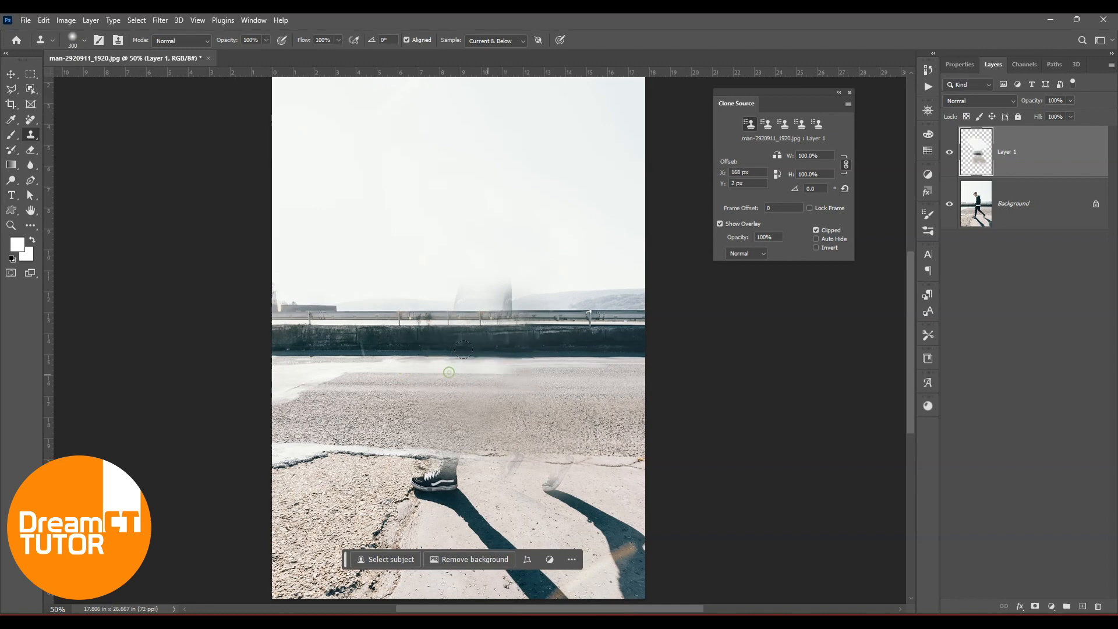
pyautogui.scroll(-2, 564, 332)
pyautogui.scroll(2, 547, 314)
# Step: Clone the distant hills and sky over the remaining traces of the torso above the railing
pyautogui.keyDown('alt'); pyautogui.click(531, 297); pyautogui.keyUp('alt')
pyautogui.click(487, 298)
pyautogui.keyDown('alt'); pyautogui.click(416, 287); pyautogui.keyUp('alt')
pyautogui.moveTo(468, 285); pyautogui.dragTo(442, 287)
# Step: Clone gravel and pavement over the man's front shoe with a 200 px brush
pyautogui.moveTo(497, 398); pyautogui.dragTo(457, 222)
pyautogui.press(']')
pyautogui.keyDown('alt'); pyautogui.click(349, 353); pyautogui.keyUp('alt')
pyautogui.hotkey('ctrl', '+')
pyautogui.moveTo(326, 378); pyautogui.dragTo(363, 388)
pyautogui.hotkey('ctrl', '+')
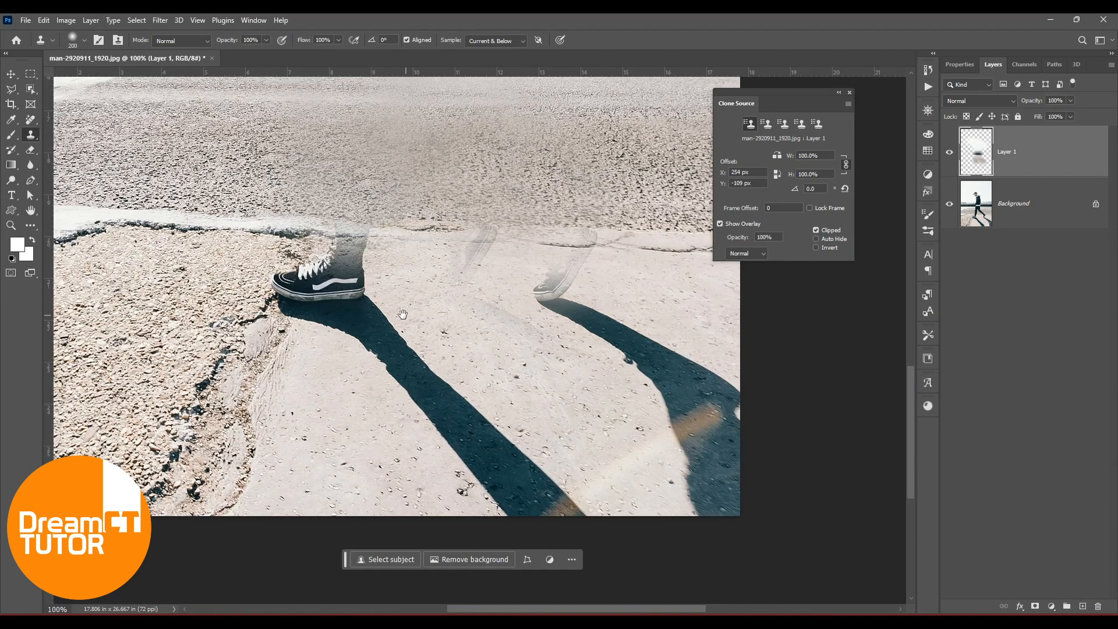
pyautogui.moveTo(274, 393); pyautogui.dragTo(301, 390)
pyautogui.moveTo(321, 331)
pyautogui.mouseDown()
pyautogui.moveTo(289, 282)
pyautogui.moveTo(317, 269)
pyautogui.mouseUp()
# Step: Clone clean pavement over the faint remains of the rear shoe below the curb crack
pyautogui.keyDown('alt'); pyautogui.click(345, 222); pyautogui.keyUp('alt')
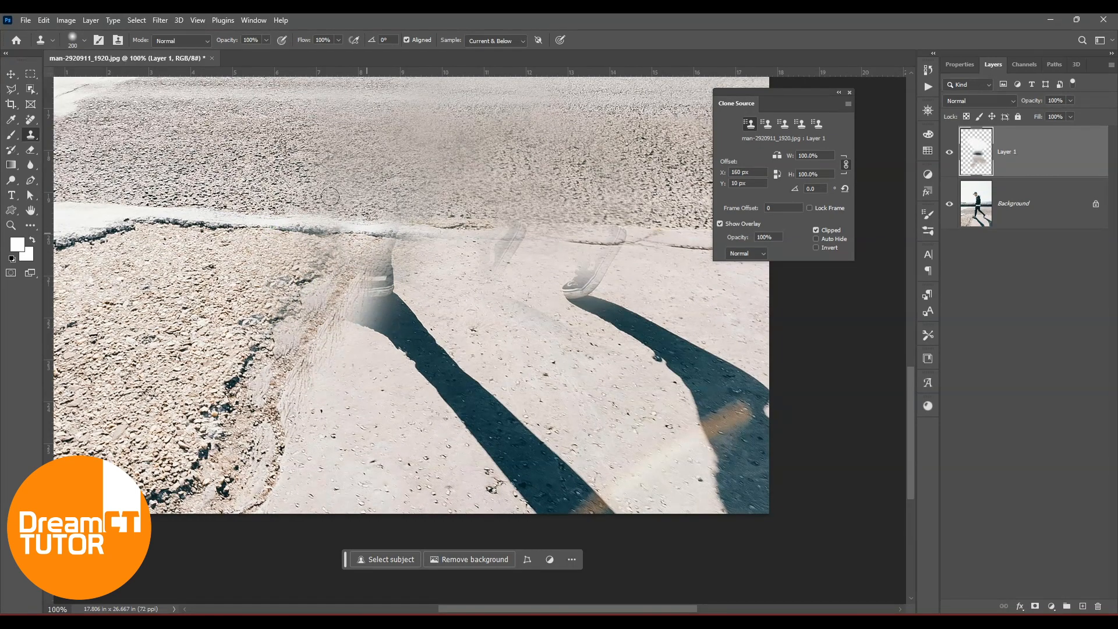
pyautogui.moveTo(632, 388); pyautogui.dragTo(514, 398)
pyautogui.click(499, 241)
pyautogui.keyDown('alt'); pyautogui.click(558, 291); pyautogui.keyUp('alt')
pyautogui.moveTo(487, 251); pyautogui.dragTo(374, 291)
# Step: Reduce the brush to 150 px and clone pavement over the rear leg's shadow down to the photo's edge
pyautogui.press('[')
pyautogui.press('[')
pyautogui.keyDown('alt'); pyautogui.click(495, 288); pyautogui.keyUp('alt')
pyautogui.keyDown('alt'); pyautogui.click(370, 312); pyautogui.keyUp('alt')
pyautogui.click(418, 278)
pyautogui.click(444, 295)
pyautogui.click(479, 304)
pyautogui.click(457, 291)
pyautogui.moveTo(477, 369); pyautogui.dragTo(426, 313)
pyautogui.click(507, 320)
pyautogui.click(556, 333)
pyautogui.click(558, 349)
pyautogui.click(559, 378)
pyautogui.click(586, 361)
pyautogui.click(570, 407)
pyautogui.click(567, 422)
pyautogui.keyDown('alt'); pyautogui.click(538, 359); pyautogui.keyUp('alt')
pyautogui.click(578, 388)
pyautogui.click(585, 431)
# Step: Clone pavement over the lower part of the front leg's shadow
pyautogui.moveTo(376, 341); pyautogui.dragTo(431, 297)
pyautogui.keyDown('alt'); pyautogui.click(504, 315); pyautogui.keyUp('alt')
pyautogui.click(472, 393)
pyautogui.click(458, 396)
pyautogui.click(466, 402)
pyautogui.click(438, 379)
pyautogui.click(429, 394)
pyautogui.keyDown('alt'); pyautogui.click(518, 307); pyautogui.keyUp('alt')
pyautogui.click(415, 354)
pyautogui.click(402, 348)
pyautogui.click(402, 327)
pyautogui.click(391, 361)
pyautogui.click(371, 331)
pyautogui.keyDown('alt'); pyautogui.click(298, 358); pyautogui.keyUp('alt')
pyautogui.click(352, 338)
pyautogui.keyDown('alt'); pyautogui.click(323, 340); pyautogui.keyUp('alt')
pyautogui.click(355, 307)
pyautogui.keyDown('alt'); pyautogui.click(292, 358); pyautogui.keyUp('alt')
pyautogui.click(353, 281)
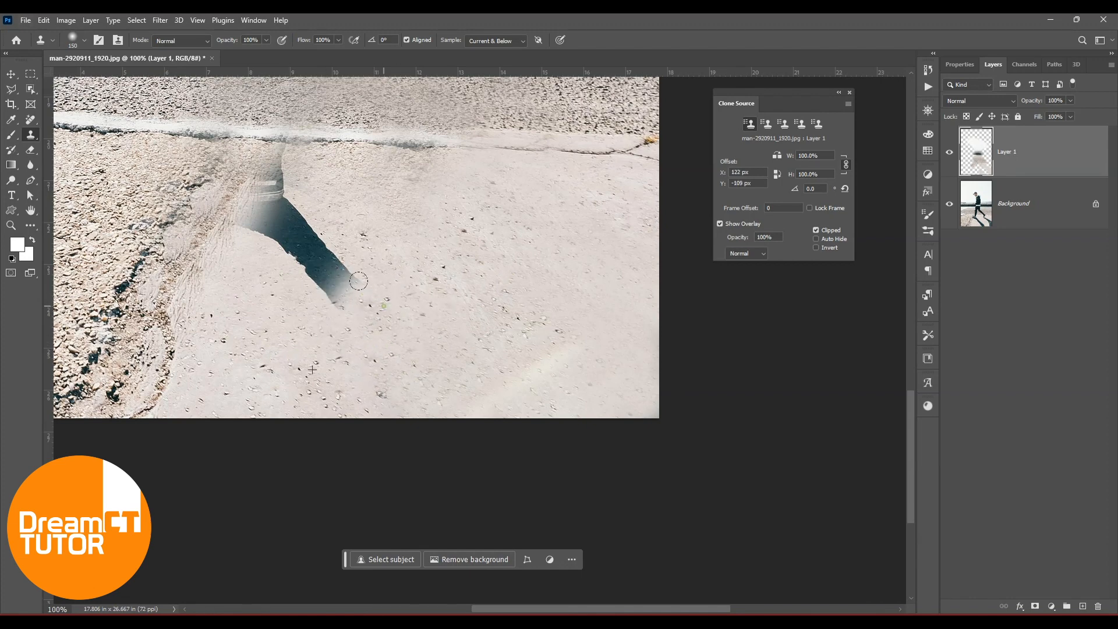
# Step: Clone pavement over the upper part of the front leg's shadow and the last traces of the front shoe
pyautogui.keyDown('alt'); pyautogui.click(305, 283); pyautogui.keyUp('alt')
pyautogui.click(327, 274)
pyautogui.keyDown('alt'); pyautogui.click(383, 220); pyautogui.keyUp('alt')
pyautogui.click(332, 262)
pyautogui.keyDown('alt'); pyautogui.click(284, 332); pyautogui.keyUp('alt')
pyautogui.click(322, 296)
pyautogui.click(310, 253)
pyautogui.keyDown('alt'); pyautogui.click(437, 241); pyautogui.keyUp('alt')
pyautogui.click(299, 238)
pyautogui.click(283, 220)
pyautogui.click(274, 209)
pyautogui.keyDown('alt'); pyautogui.click(260, 279); pyautogui.keyUp('alt')
pyautogui.click(254, 201)
pyautogui.keyDown('alt'); pyautogui.click(298, 250); pyautogui.keyUp('alt')
pyautogui.click(288, 157)
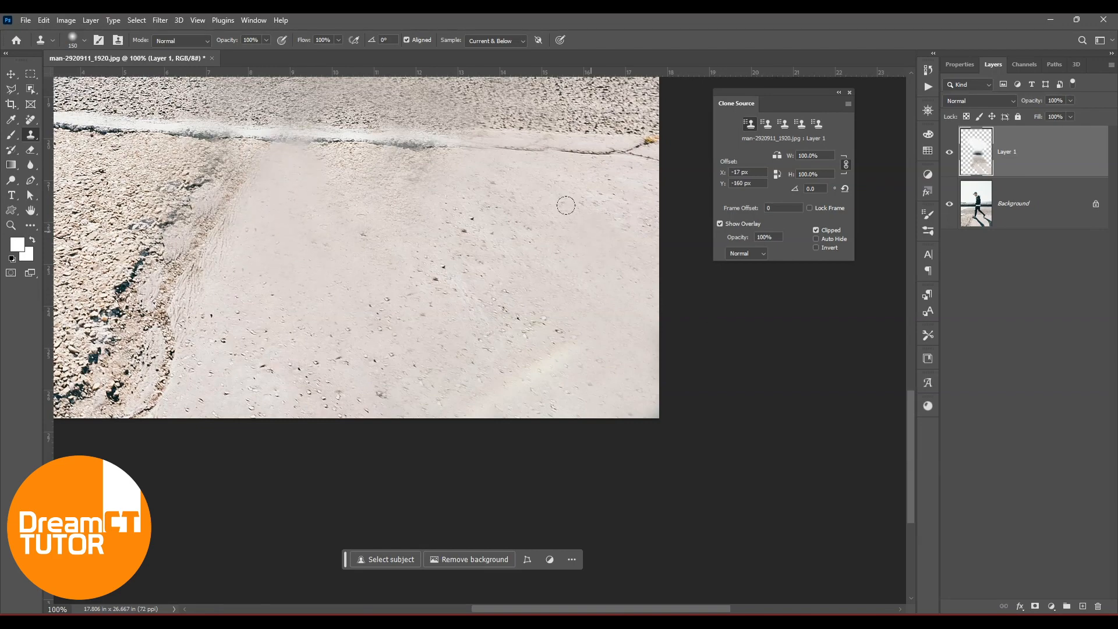
# Step: Examine the whole retouched photo zoomed out and at 50%, undoing a test clone dab on the hills
pyautogui.hotkey('ctrl', '-')
pyautogui.hotkey('ctrl', '-')
pyautogui.hotkey('ctrl', '-')
pyautogui.hotkey('ctrl', '-')
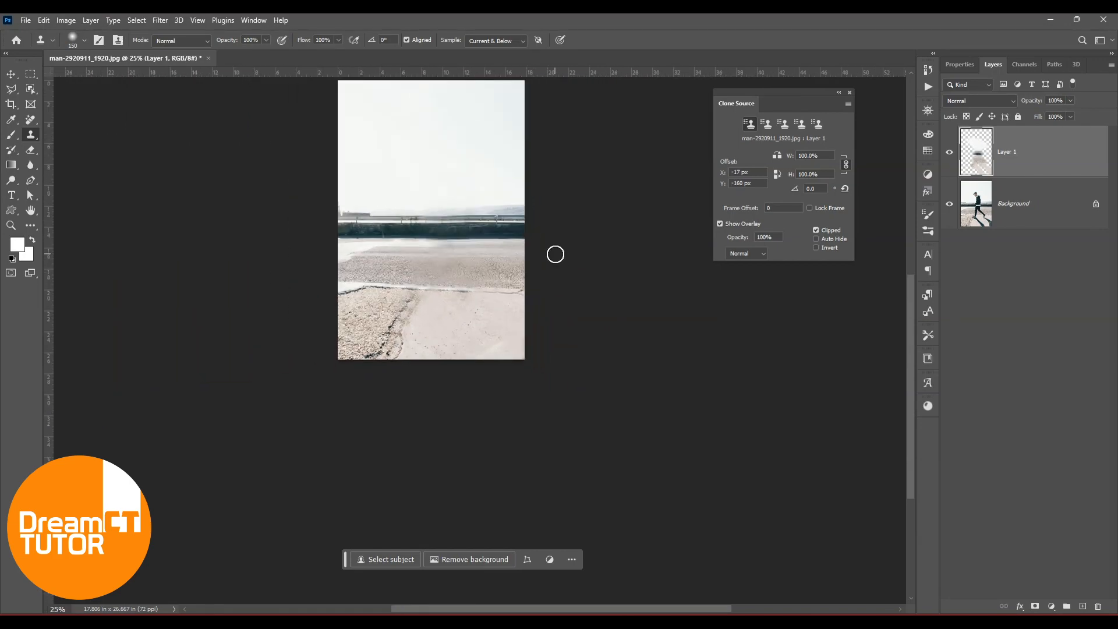
pyautogui.hotkey('ctrl', '+')
pyautogui.moveTo(465, 310); pyautogui.dragTo(517, 332)
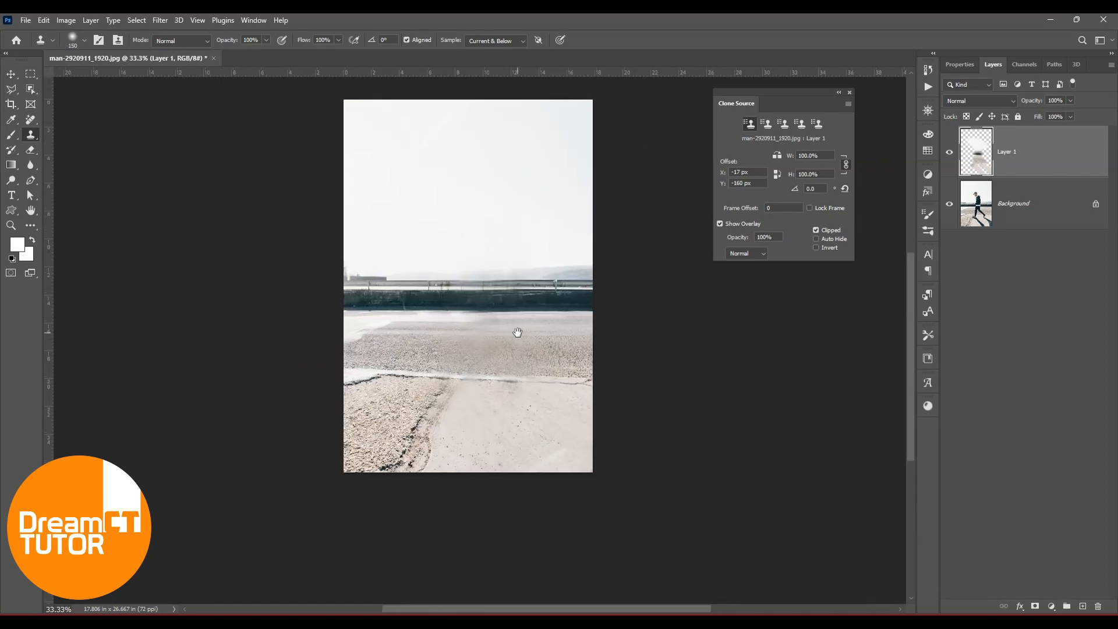
pyautogui.hotkey('ctrl', '-')
pyautogui.hotkey('ctrl', '+')
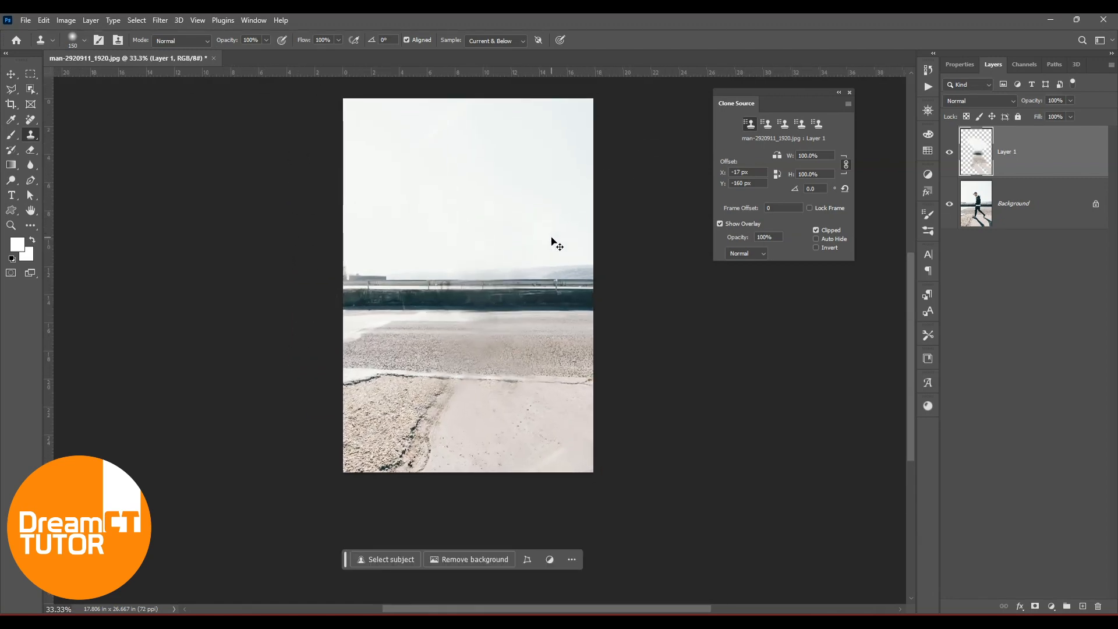
pyautogui.hotkey('ctrl', '+')
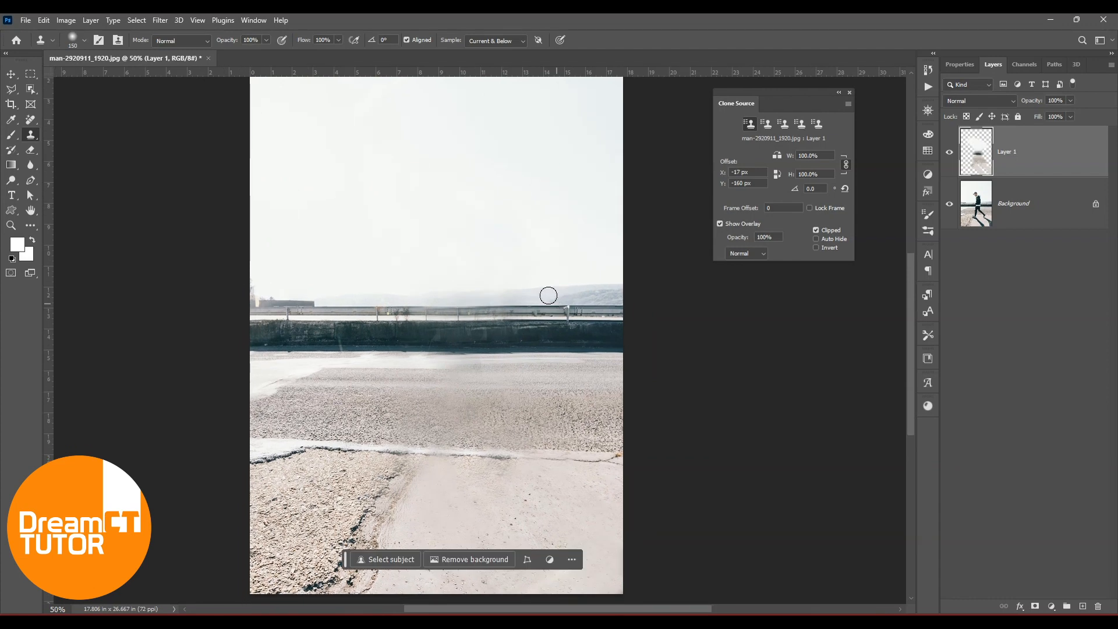
pyautogui.click(548, 295)
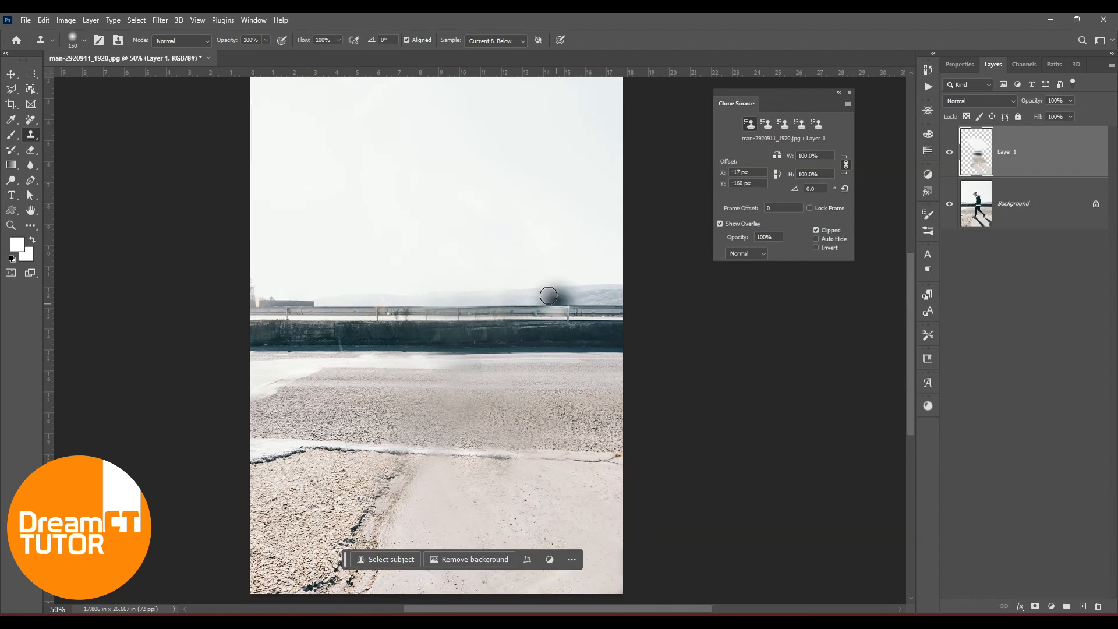
pyautogui.hotkey('ctrl', 'z')
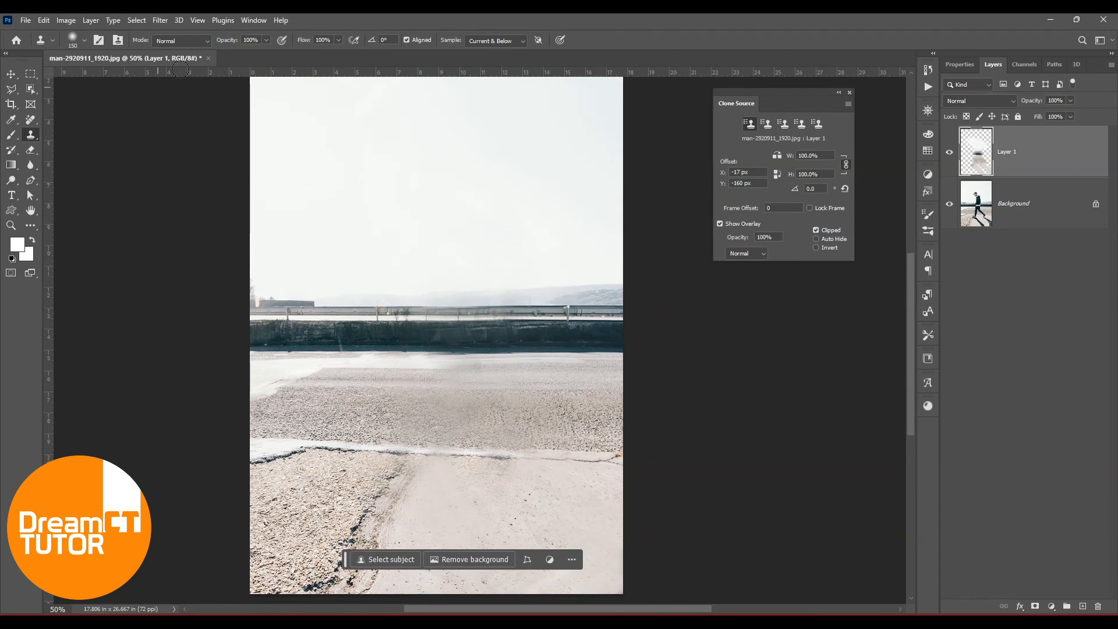
# Step: Close the retouched walking-man photo, leaving the street photo with the elderly man for editing
pyautogui.moveTo(184, 58); pyautogui.dragTo(192, 119)
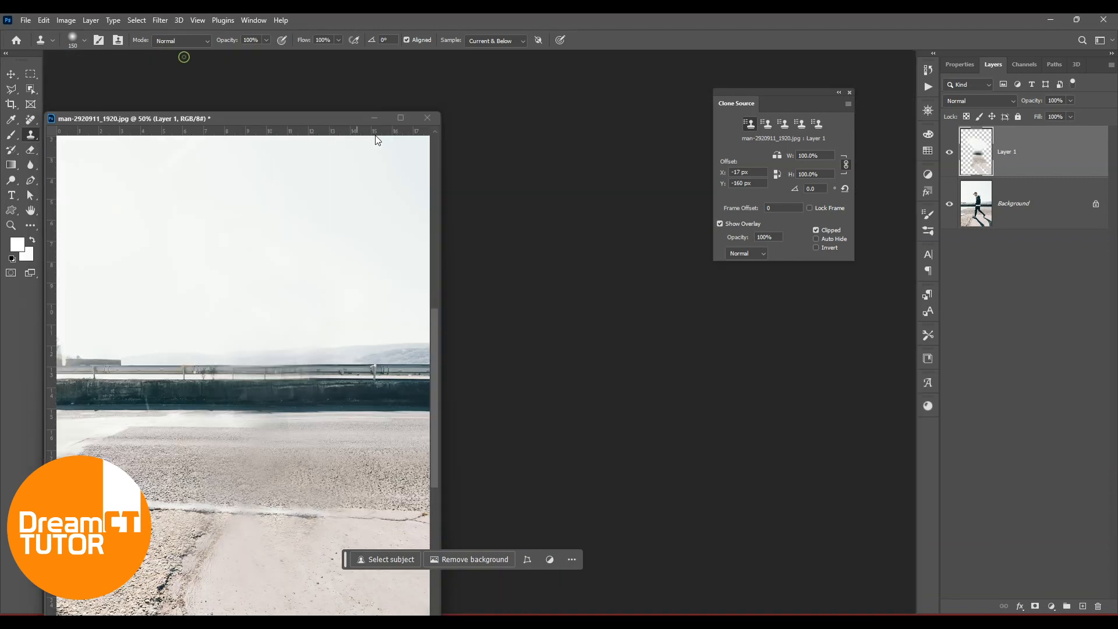
pyautogui.click(427, 118)
pyautogui.click(551, 241)
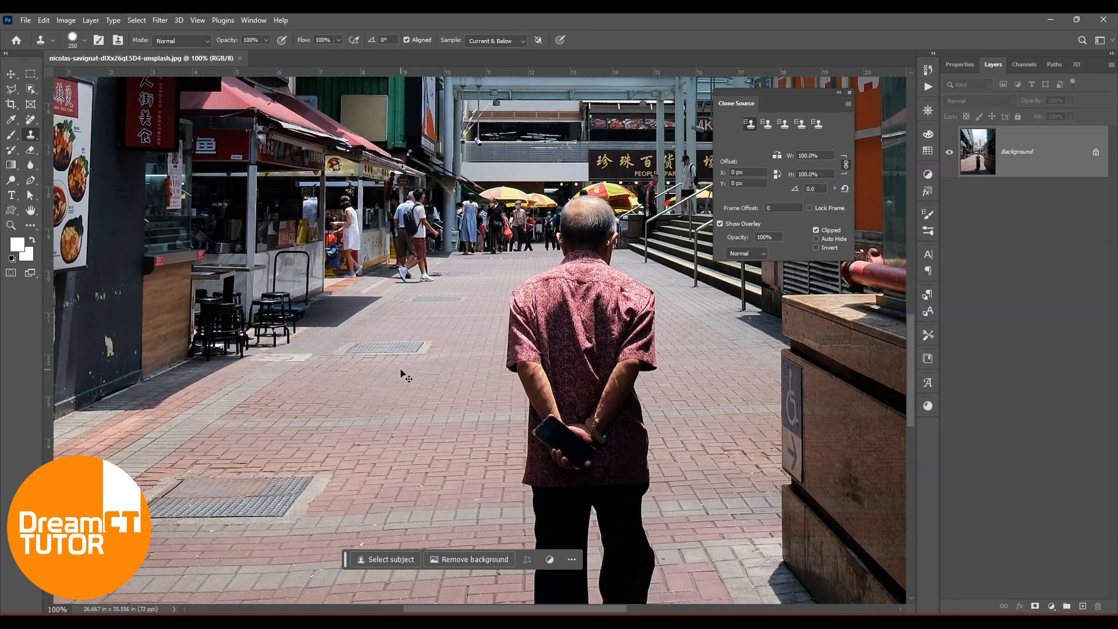
# Step: Set the Clone Stamp brush to 90 px with 74% hardness for retouching the pavement around the nearer small grate
pyautogui.hotkey('ctrl', '+')
pyautogui.hotkey('ctrl', '+')
pyautogui.moveTo(315, 369); pyautogui.dragTo(478, 377)
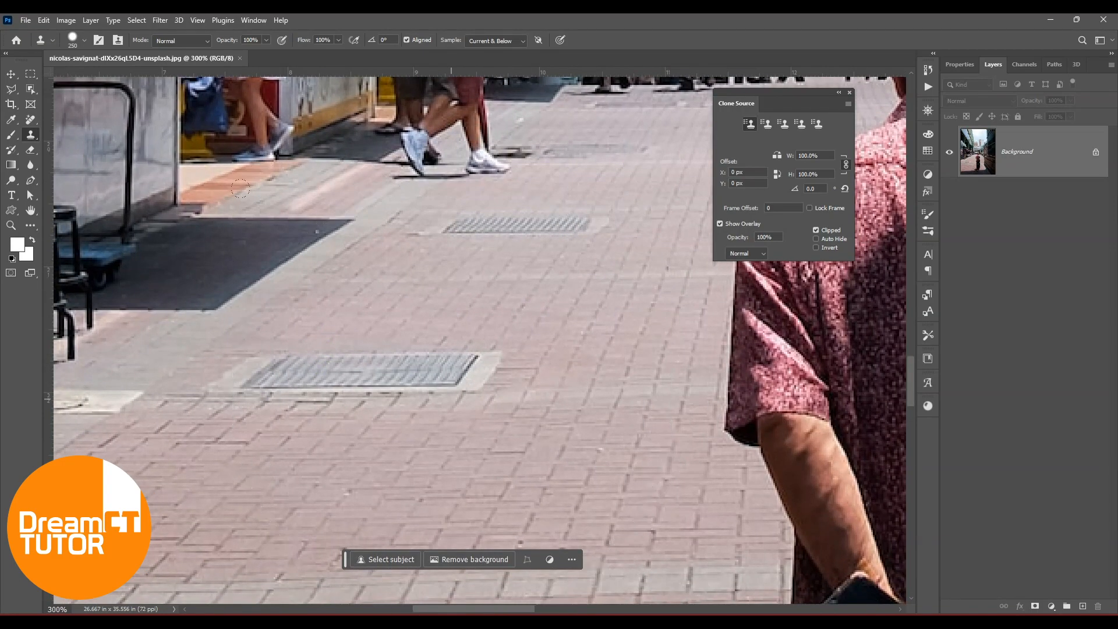
pyautogui.moveTo(546, 320); pyautogui.dragTo(483, 430)
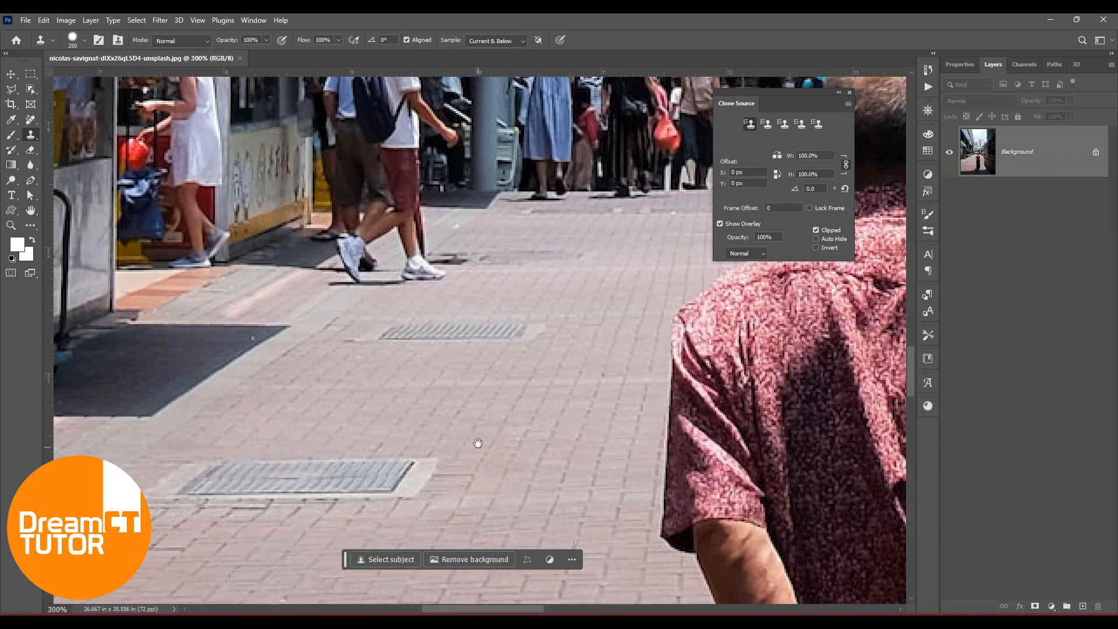
pyautogui.moveTo(478, 442); pyautogui.dragTo(507, 366)
pyautogui.press('[')
pyautogui.press('[')
pyautogui.press('[')
pyautogui.press('[')
pyautogui.press('[')
pyautogui.press('[')
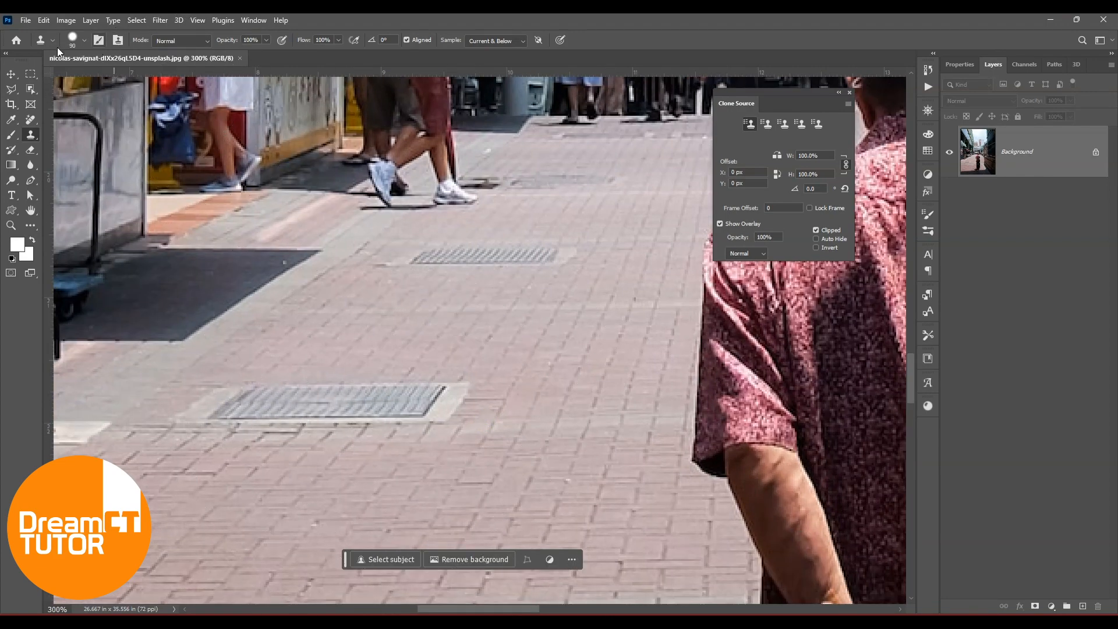
pyautogui.click(71, 36)
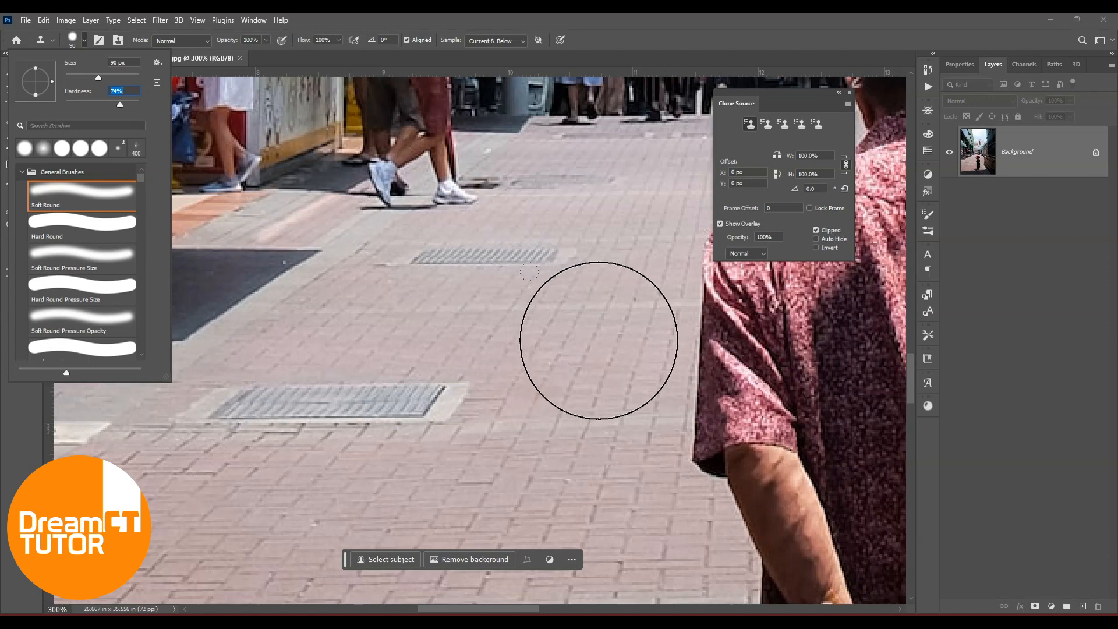
pyautogui.click(599, 341)
pyautogui.click(527, 249)
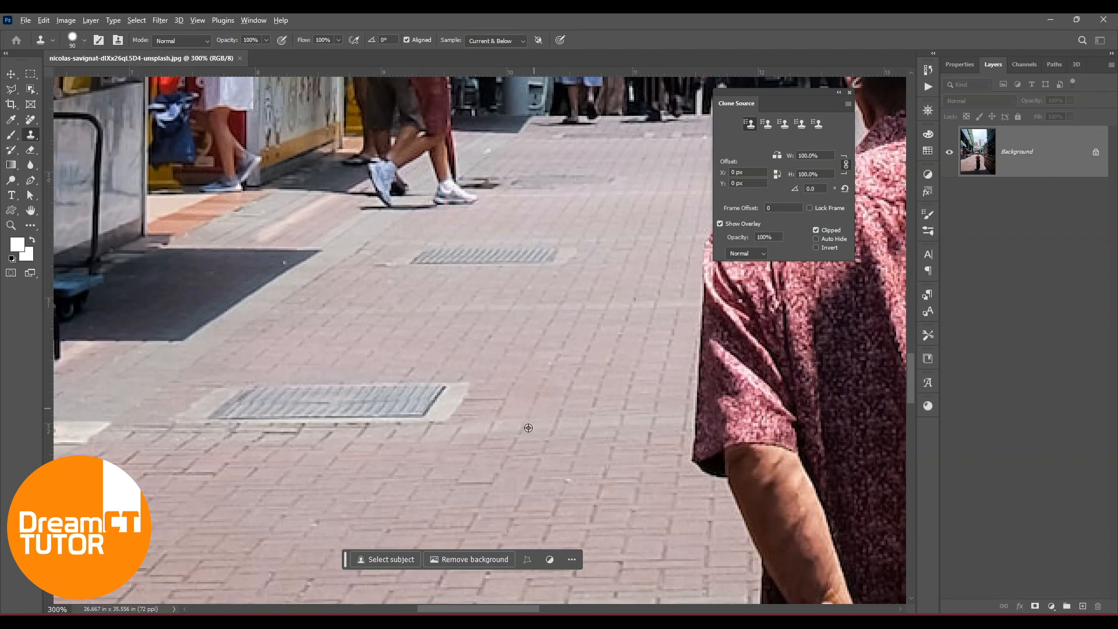
# Step: Sample the paving beside the nearer small grate and set the clone source's rotation to -1.7°
pyautogui.keyDown('alt'); pyautogui.click(524, 422); pyautogui.keyUp('alt')
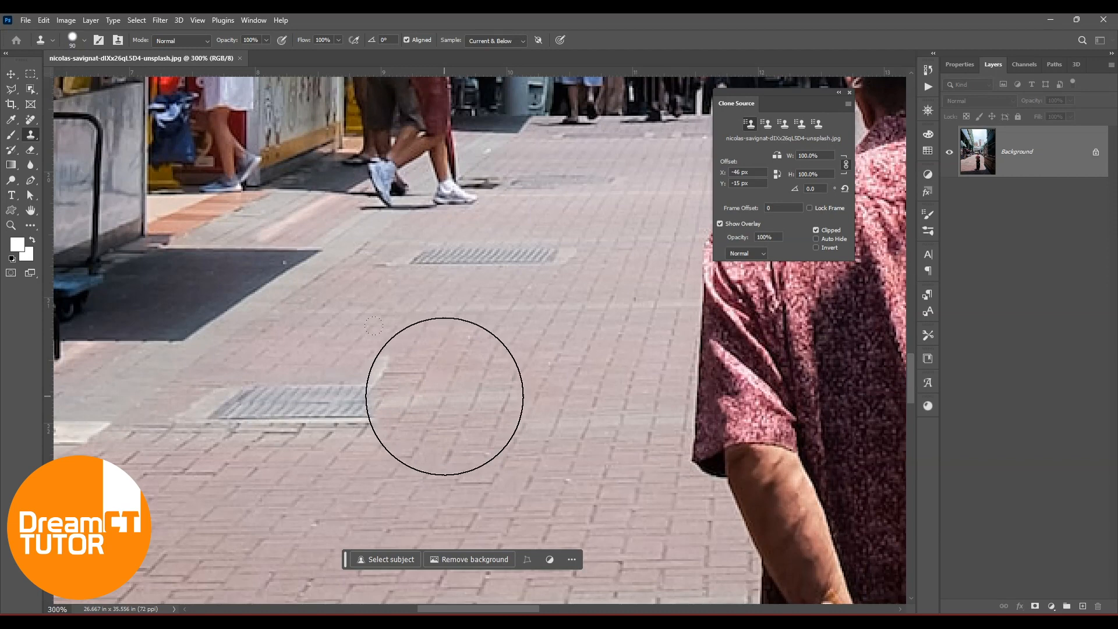
pyautogui.click(445, 396)
pyautogui.moveTo(796, 192); pyautogui.dragTo(786, 192)
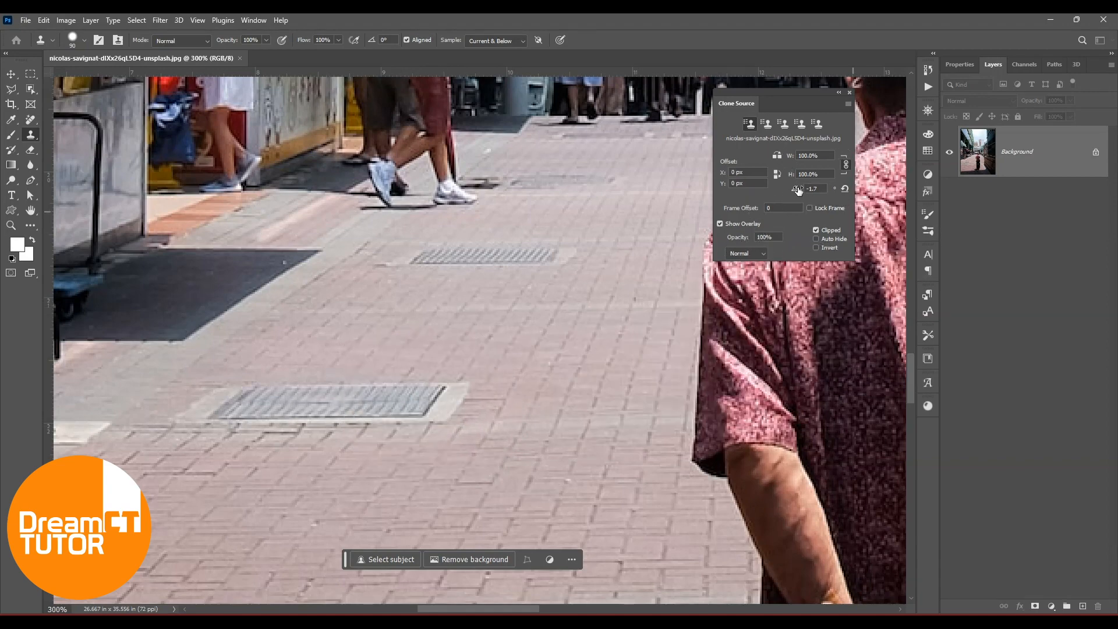
pyautogui.click(425, 411)
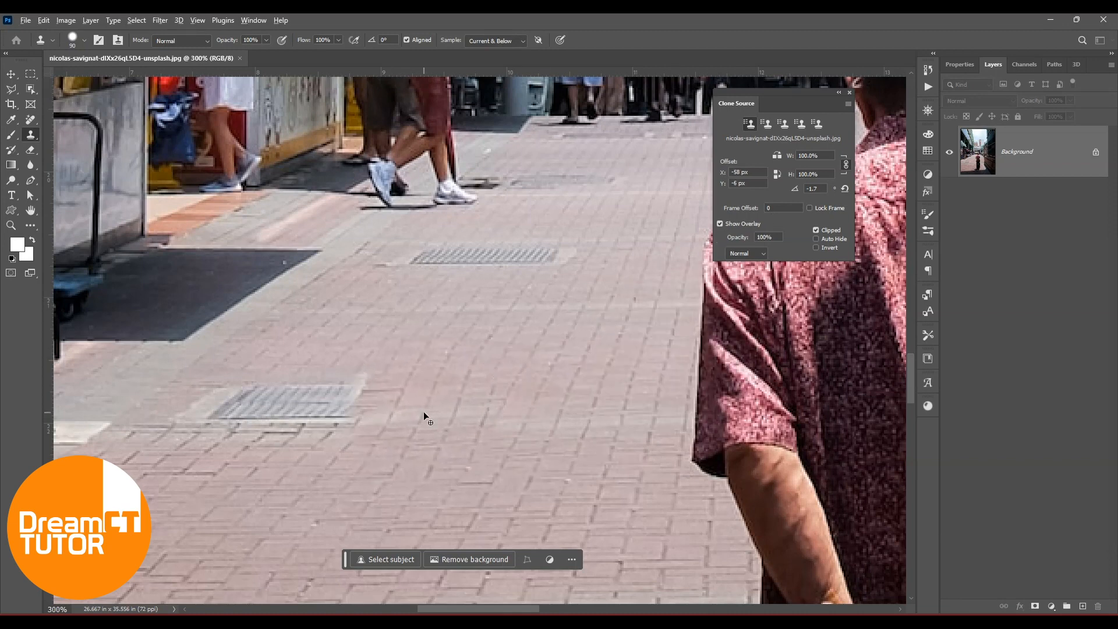
# Step: Rotate the clone source to 2.8° and clone paving over the right part of the grate
pyautogui.hotkey('alt', 'shift', '.')
pyautogui.hotkey('alt', 'shift', '.')
pyautogui.hotkey('alt', 'shift', '.')
pyautogui.hotkey('alt', 'shift', '.')
pyautogui.hotkey('alt', 'shift', '.')
pyautogui.hotkey('alt', 'shift', '.')
pyautogui.hotkey('alt', 'shift', '.')
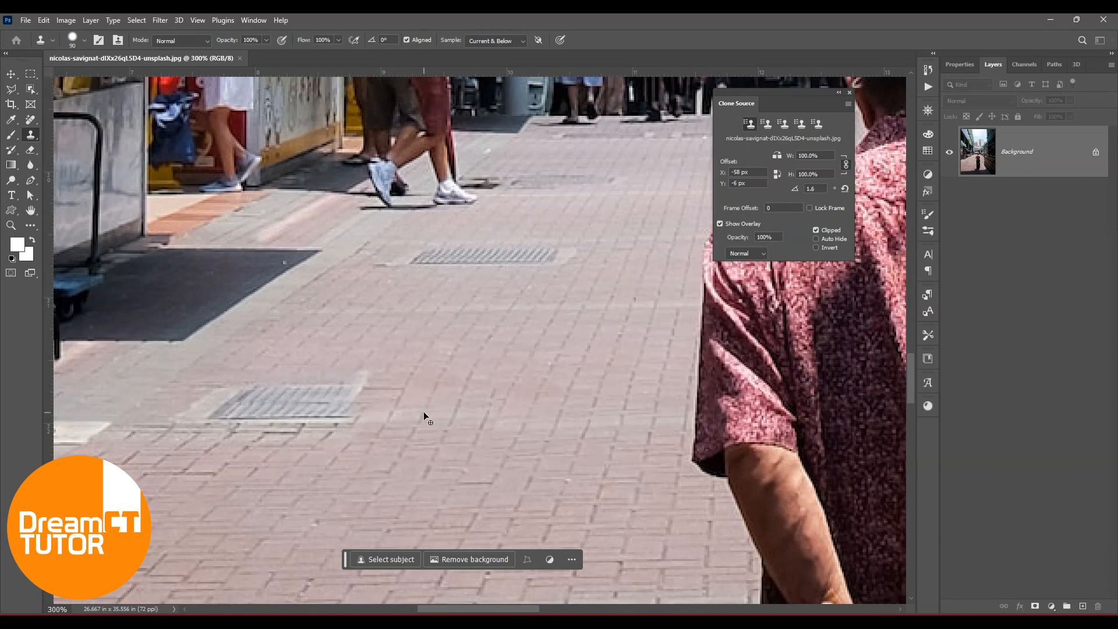
pyautogui.hotkey('alt', 'shift', '.')
pyautogui.hotkey('alt', 'shift', ',')
pyautogui.hotkey('alt', 'shift', ',')
pyautogui.hotkey('alt', 'shift', ',')
pyautogui.hotkey('alt', 'shift', ',')
pyautogui.hotkey('alt', 'shift', ',')
pyautogui.hotkey('alt', 'shift', ',')
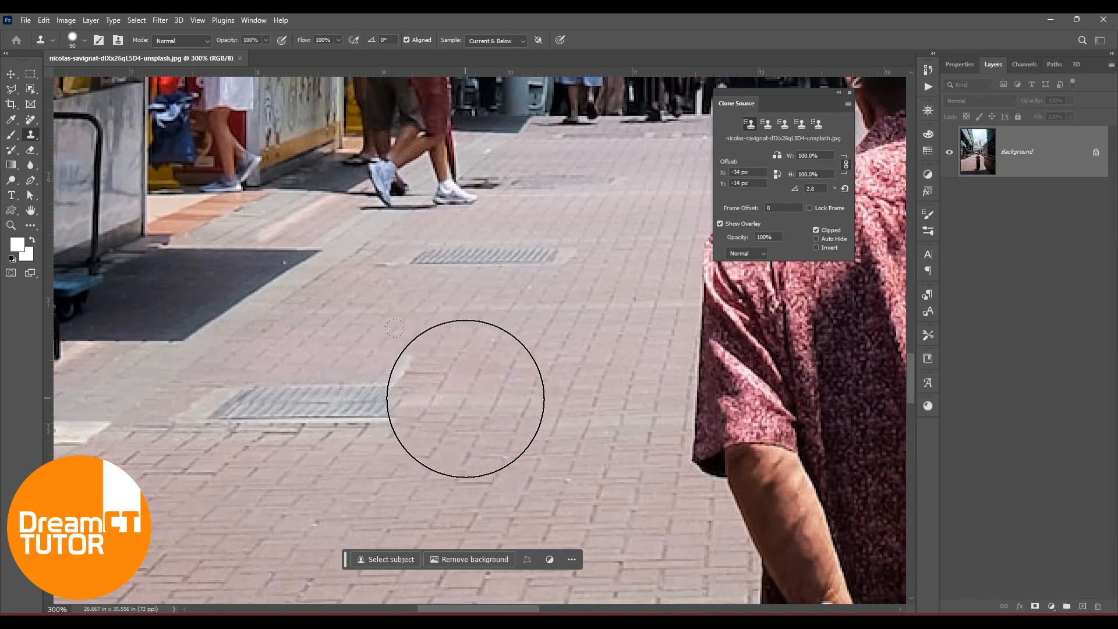
pyautogui.click(466, 401)
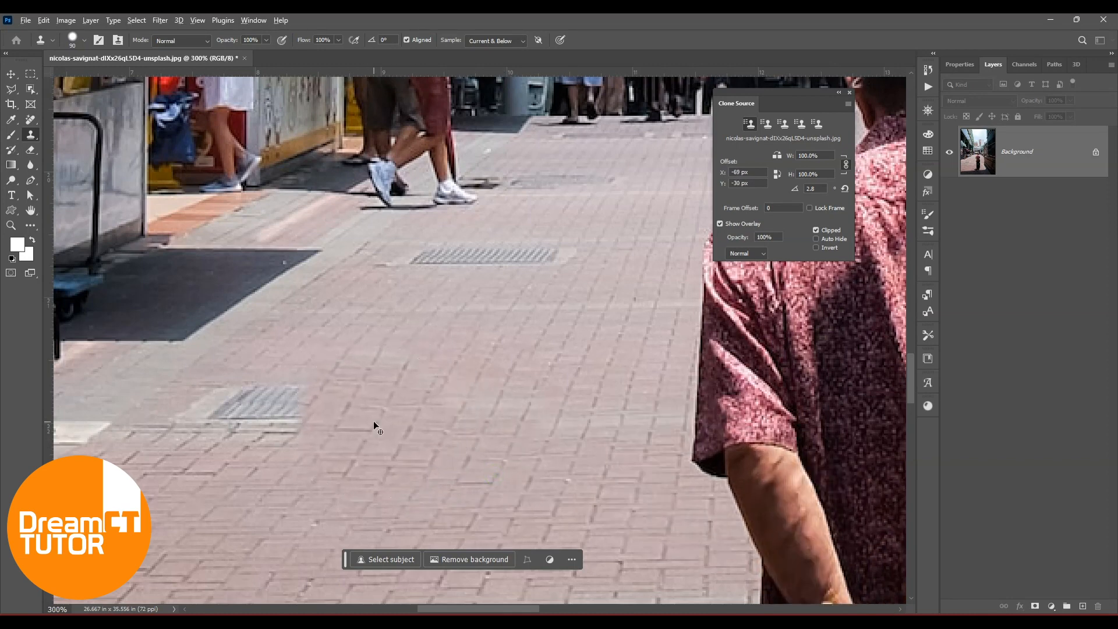
# Step: Rotate the clone source to 9.3° and clone differently angled bricks onto the pavement beside the grate
pyautogui.hotkey('alt', 'shift', '.')
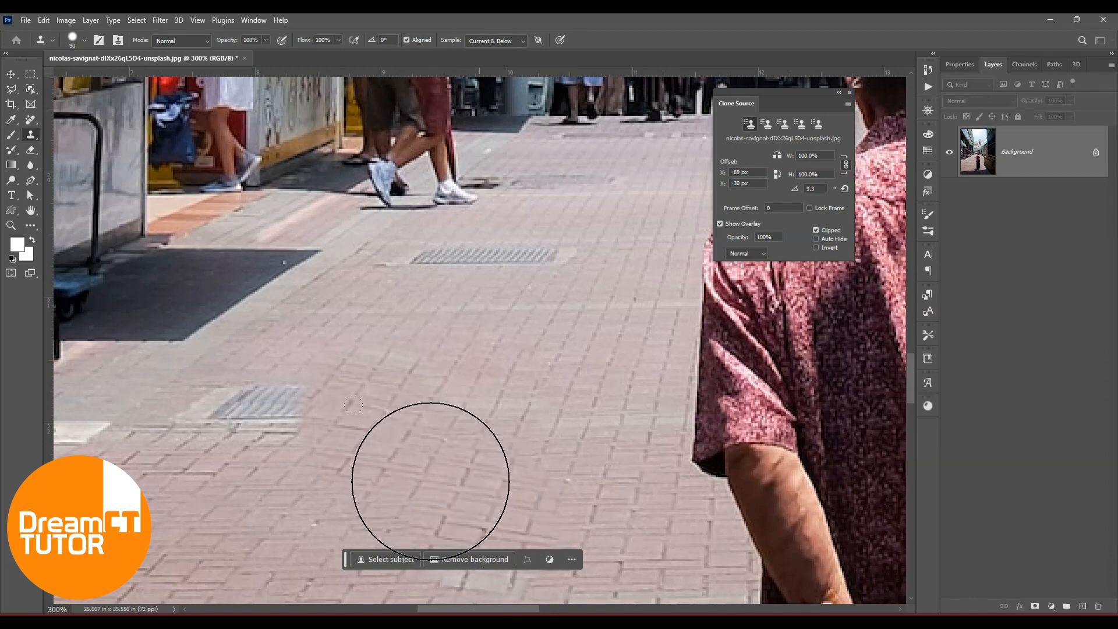
pyautogui.keyDown('alt'); pyautogui.click(321, 438); pyautogui.keyUp('alt')
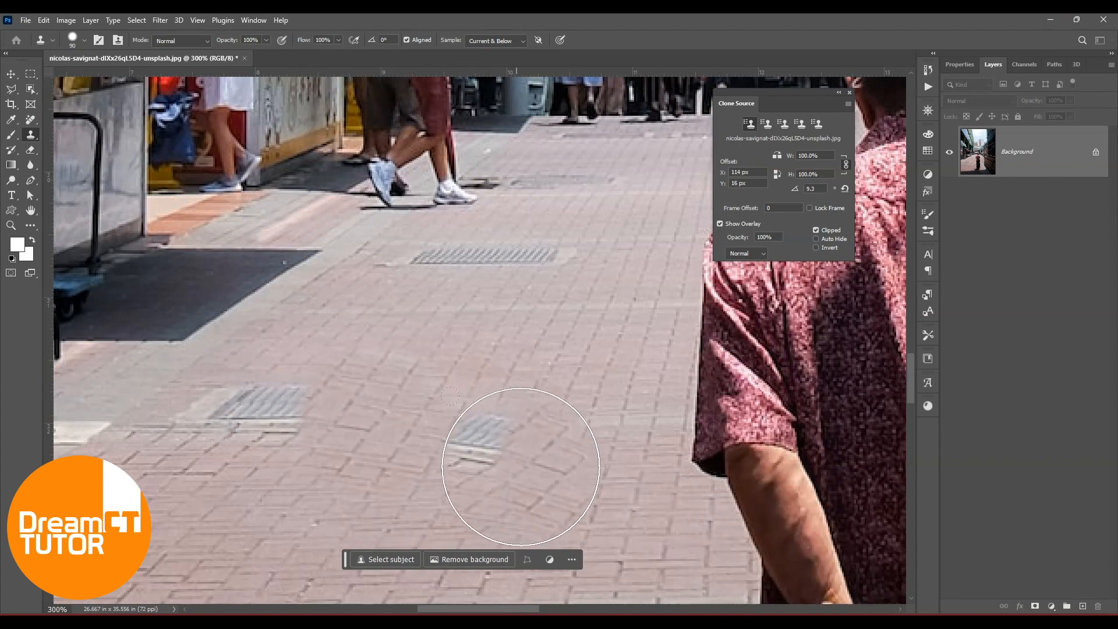
pyautogui.moveTo(618, 376); pyautogui.dragTo(639, 293)
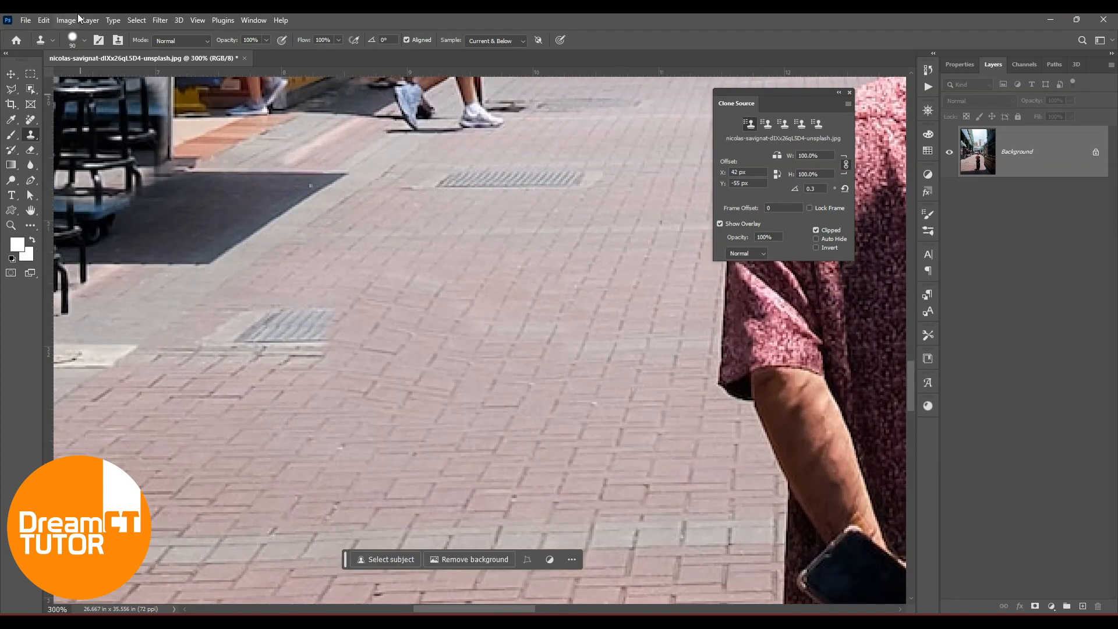
# Step: Lower the brush hardness to 39%, sample the paving below the grate and clone it over the grate's remaining part
pyautogui.click(72, 39)
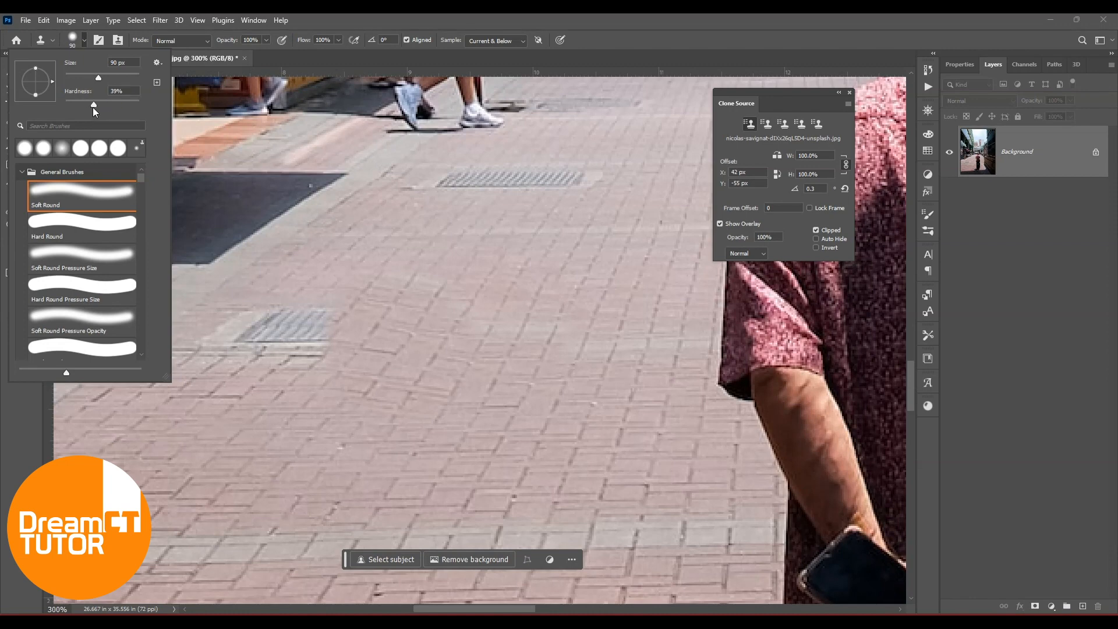
pyautogui.click(682, 24)
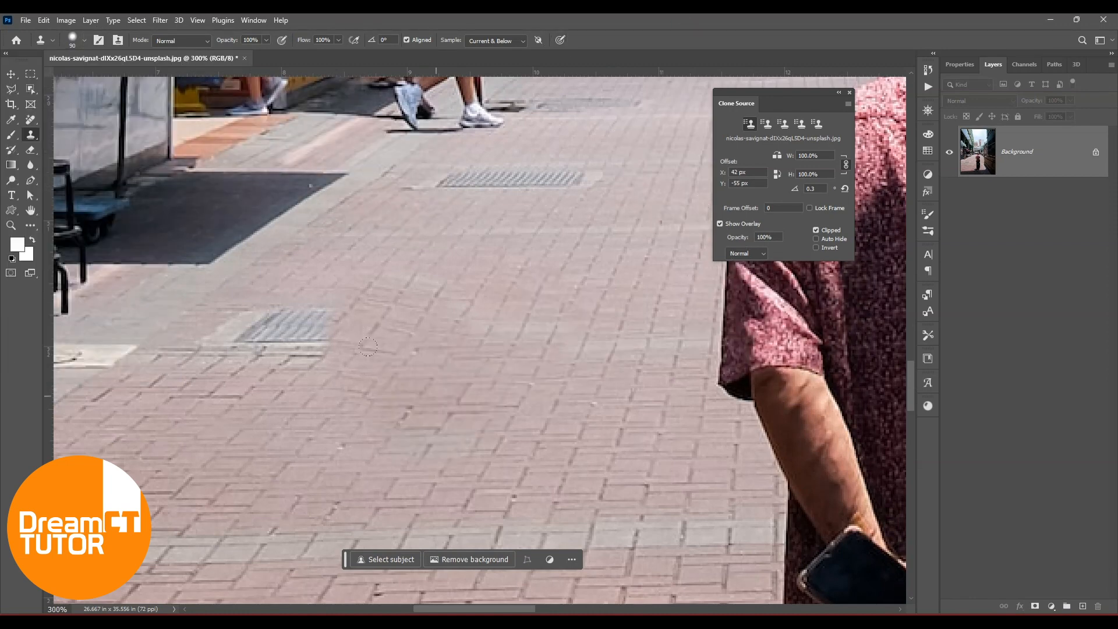
pyautogui.keyDown('alt'); pyautogui.click(280, 442); pyautogui.keyUp('alt')
pyautogui.moveTo(293, 352)
pyautogui.mouseDown()
pyautogui.moveTo(279, 326)
pyautogui.moveTo(250, 361)
pyautogui.moveTo(224, 283)
pyautogui.mouseUp()
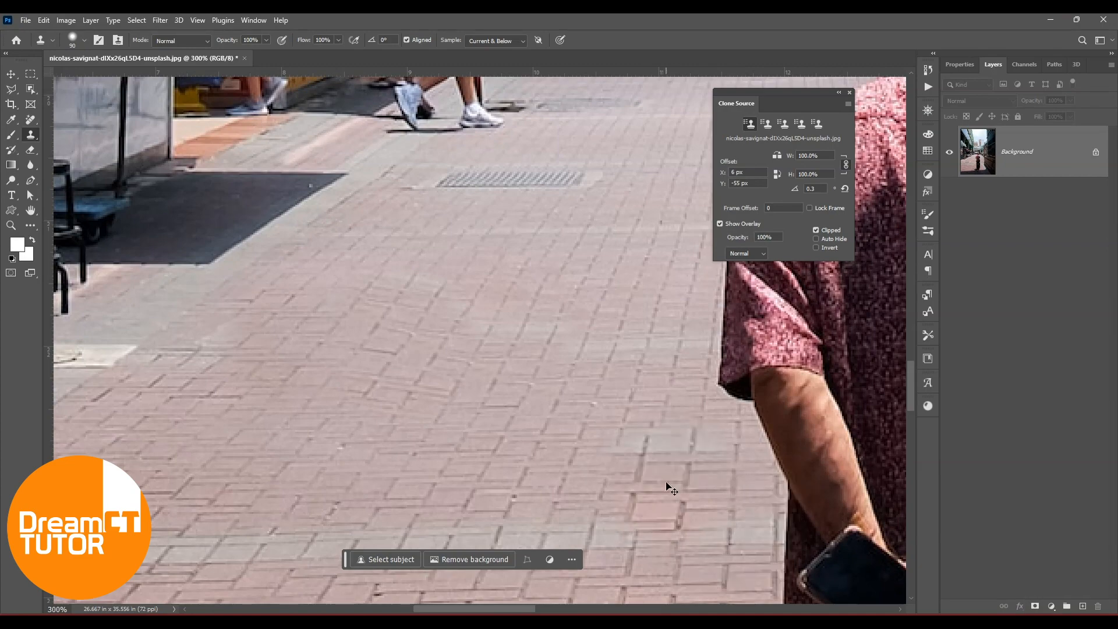
# Step: Sample the grey brick band and clone it onto the paving farther up, nearest the man
pyautogui.hotkey('ctrl', '-')
pyautogui.hotkey('ctrl', '-')
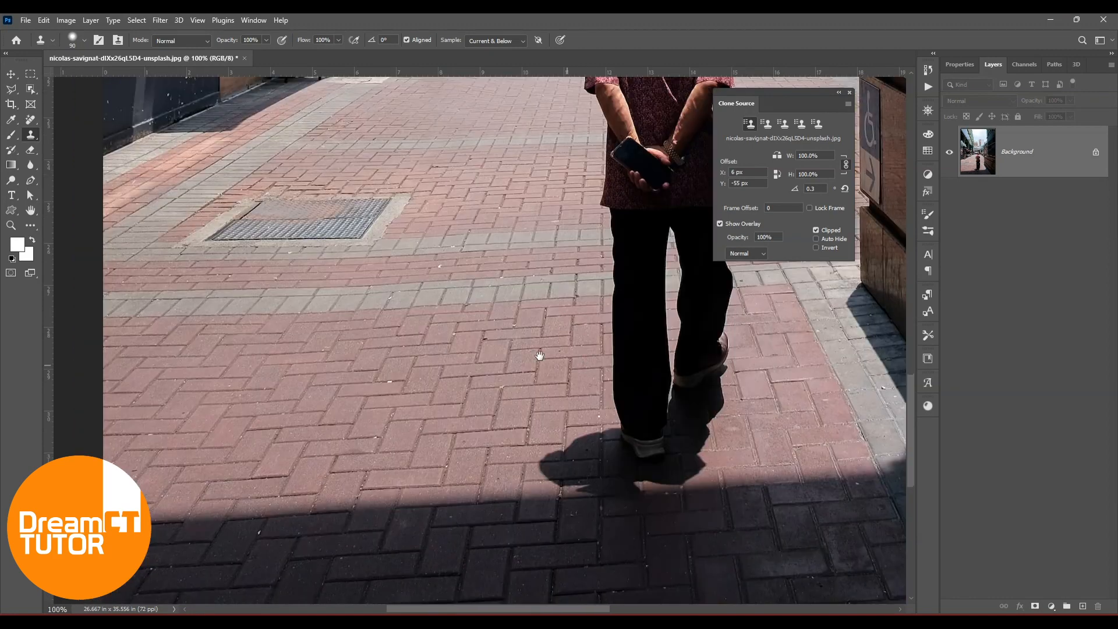
pyautogui.moveTo(539, 357); pyautogui.dragTo(625, 430)
pyautogui.moveTo(486, 383); pyautogui.dragTo(474, 454)
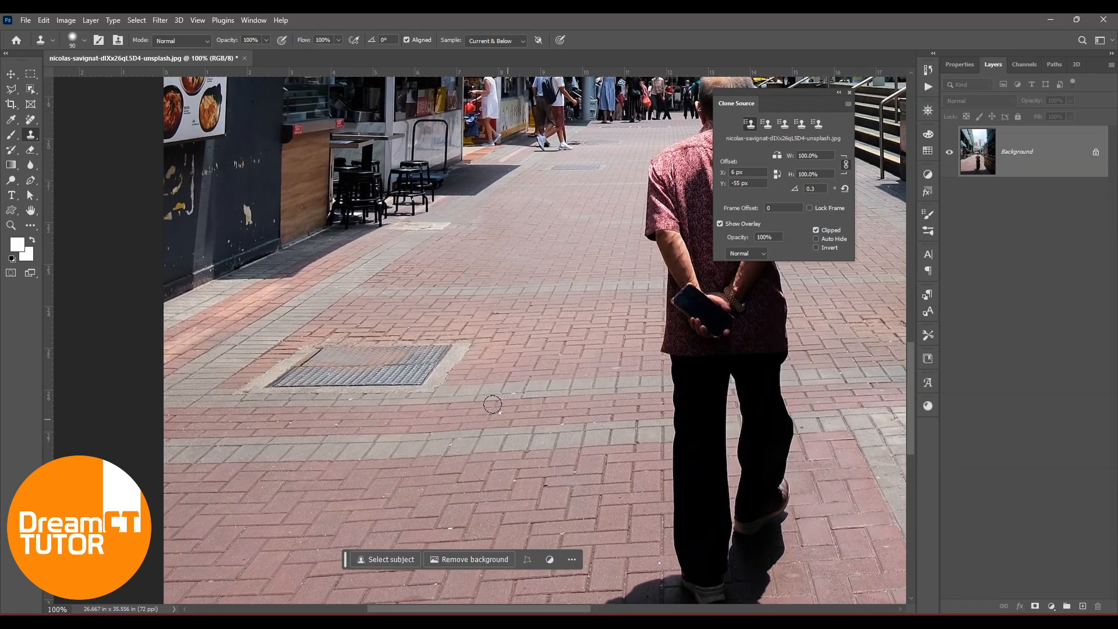
pyautogui.hotkey('ctrl', '+')
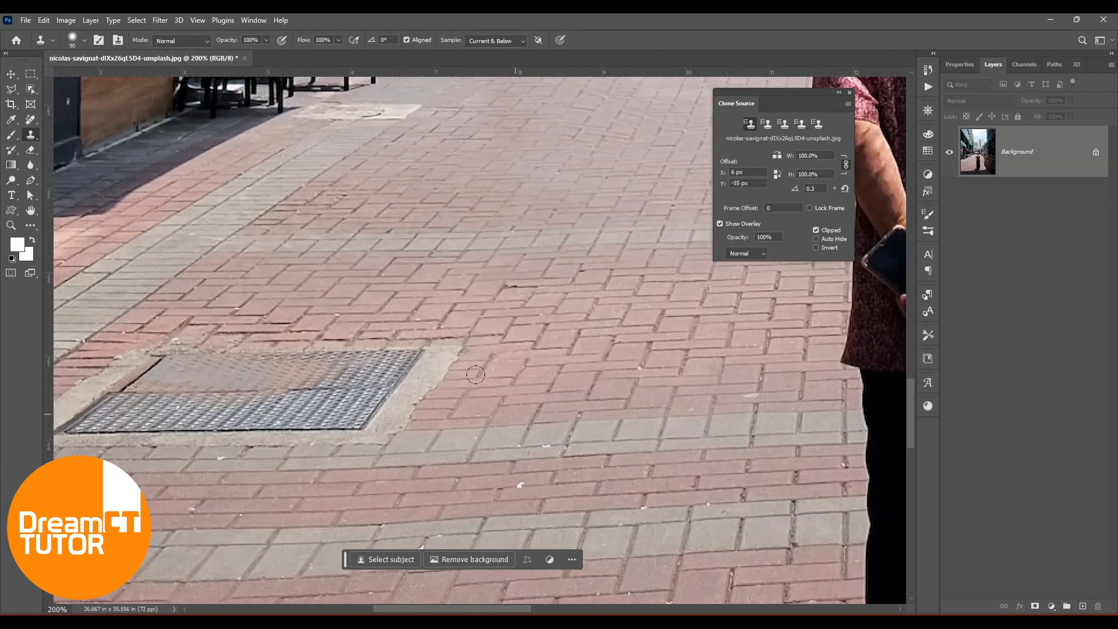
pyautogui.moveTo(593, 288); pyautogui.dragTo(529, 382)
pyautogui.keyDown('alt'); pyautogui.click(562, 324); pyautogui.keyUp('alt')
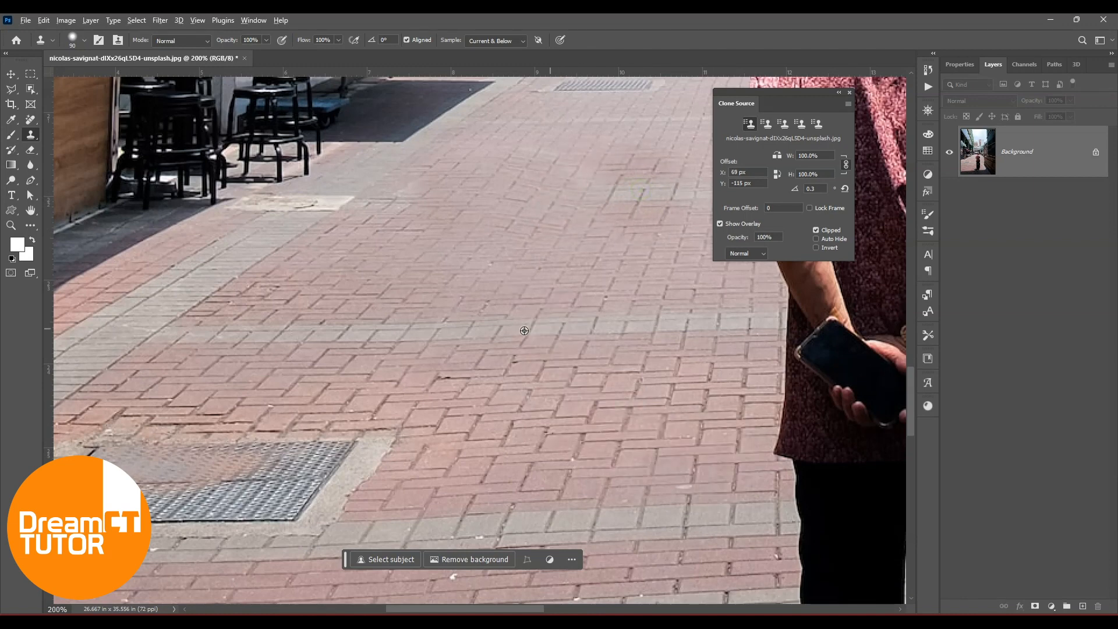
pyautogui.keyDown('alt'); pyautogui.click(496, 331); pyautogui.keyUp('alt')
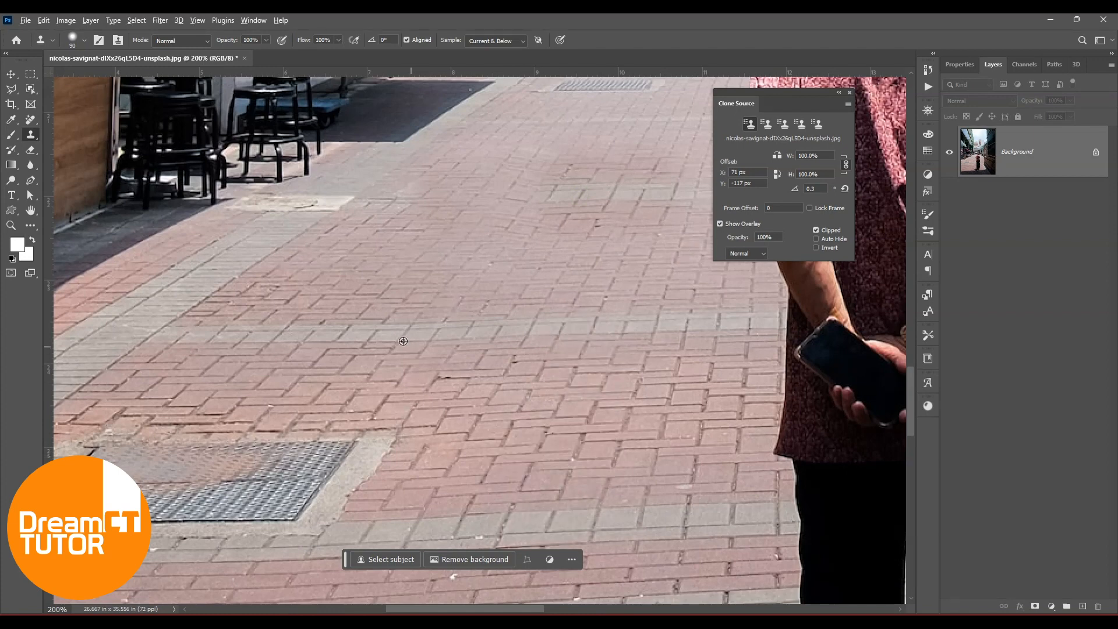
# Step: Extend the cloned grey brick band leftward across the paving toward the stools, resampling the original band
pyautogui.keyDown('alt'); pyautogui.click(376, 335); pyautogui.keyUp('alt')
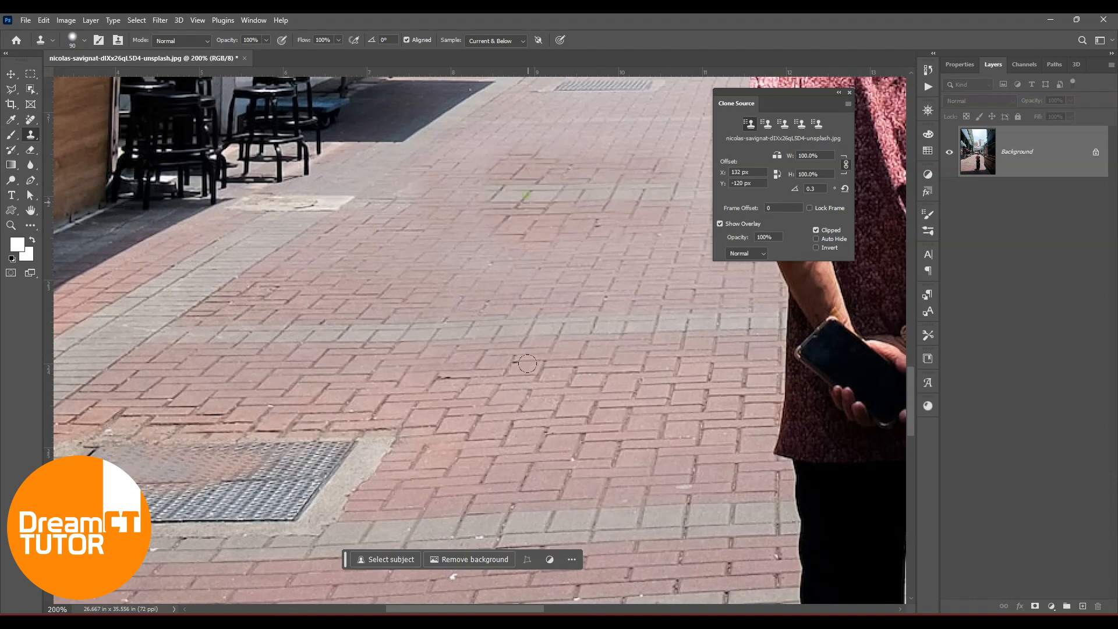
pyautogui.keyDown('alt'); pyautogui.click(282, 335); pyautogui.keyUp('alt')
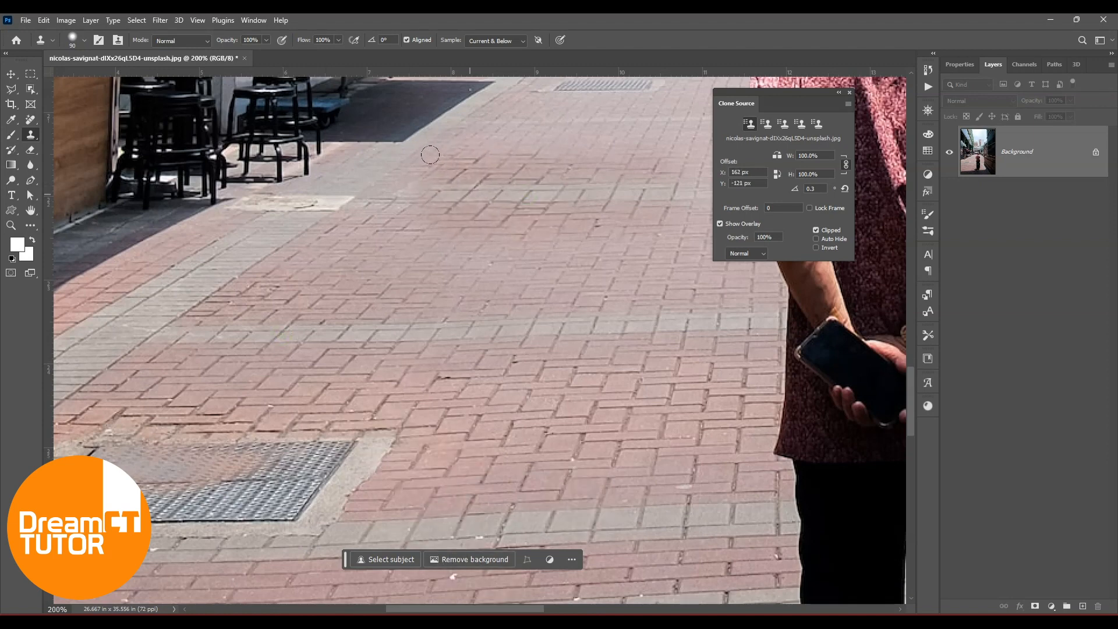
pyautogui.click(469, 195)
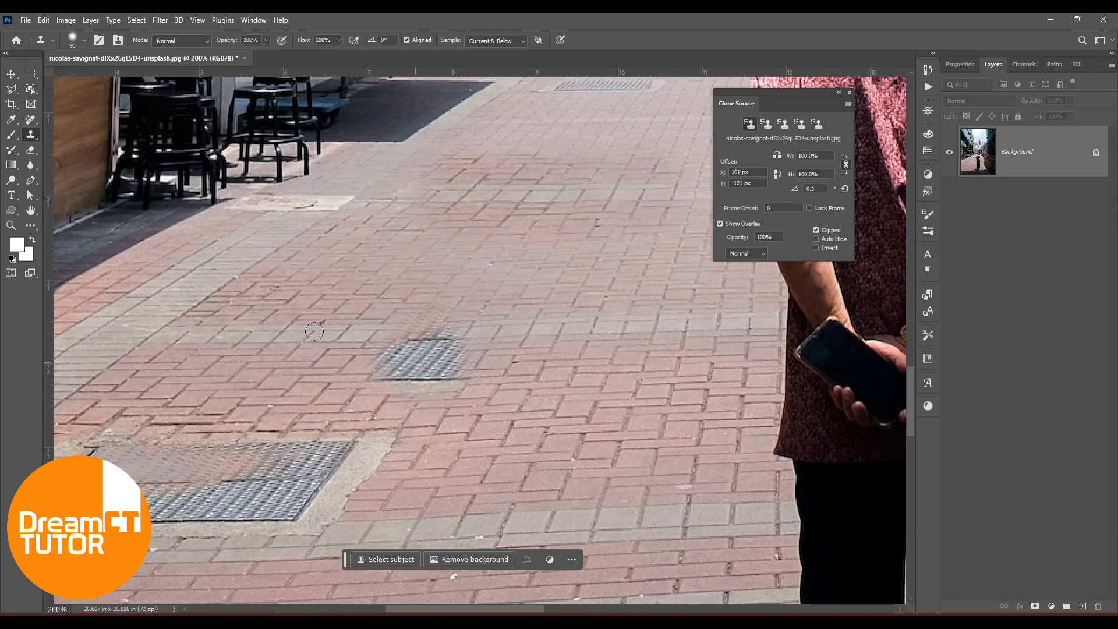
pyautogui.keyDown('alt'); pyautogui.click(247, 333); pyautogui.keyUp('alt')
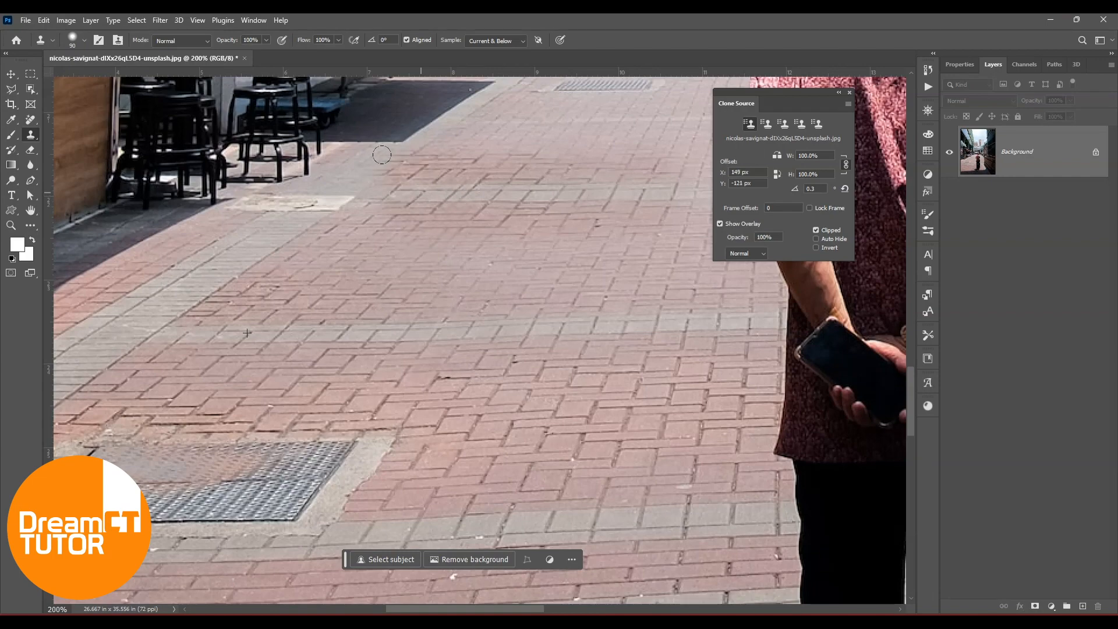
pyautogui.hotkey('ctrl', '0')
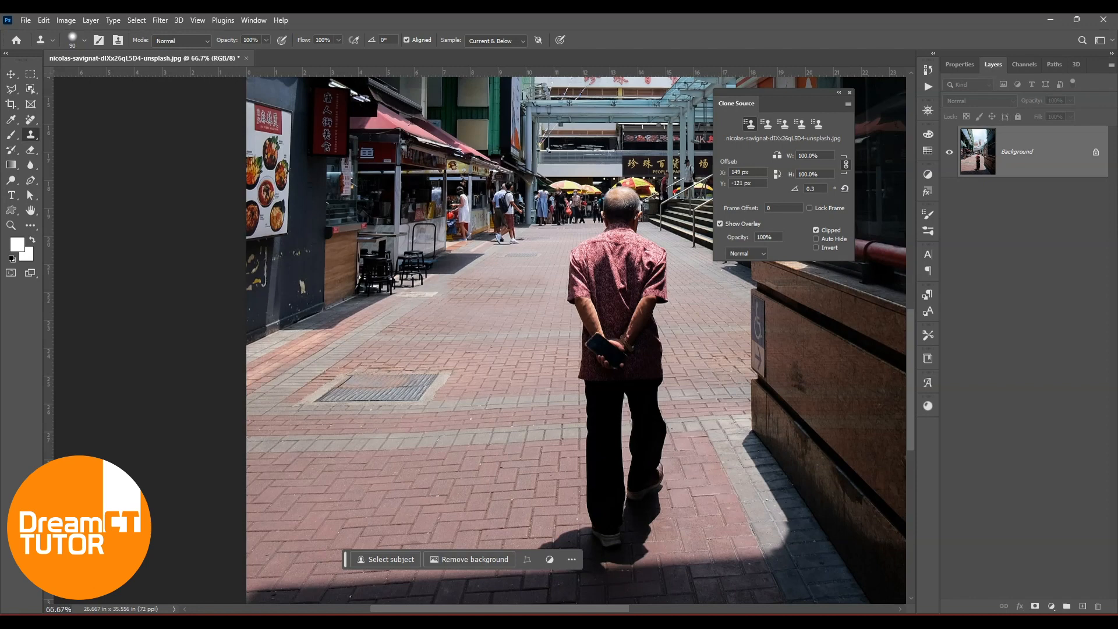
# Step: Look through the overlay blending modes offered for the clone source
pyautogui.click(11, 75)
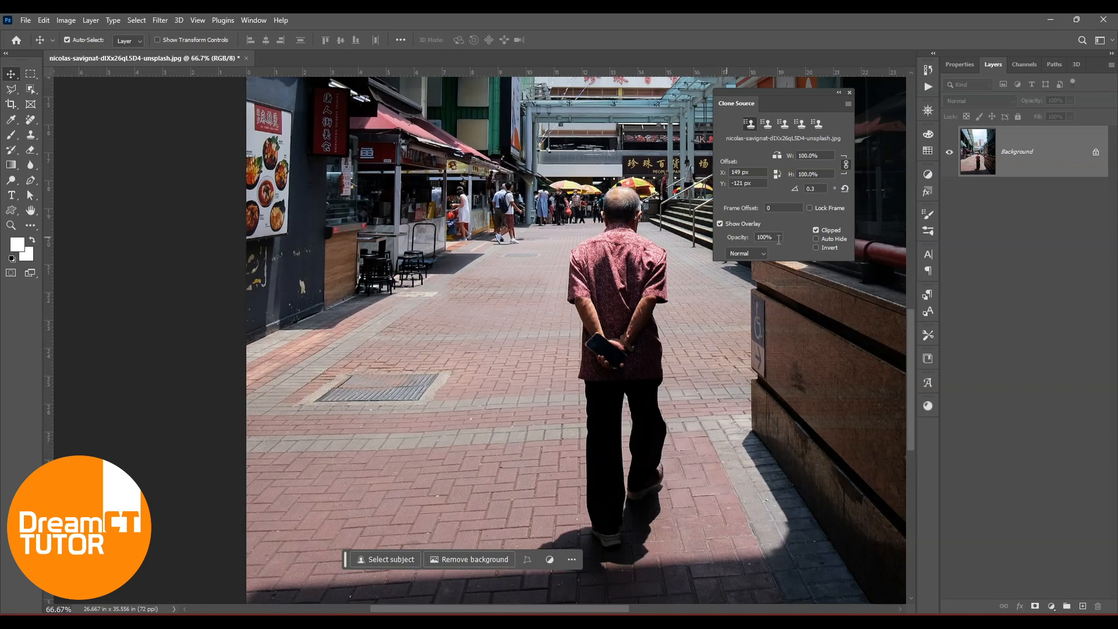
pyautogui.click(753, 253)
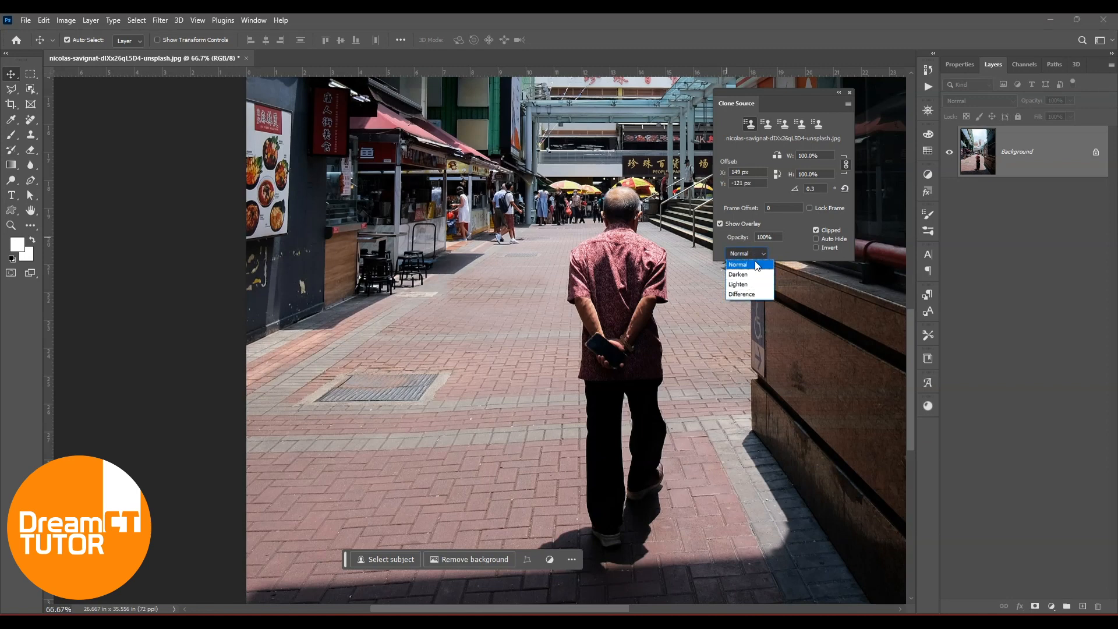
pyautogui.click(453, 338)
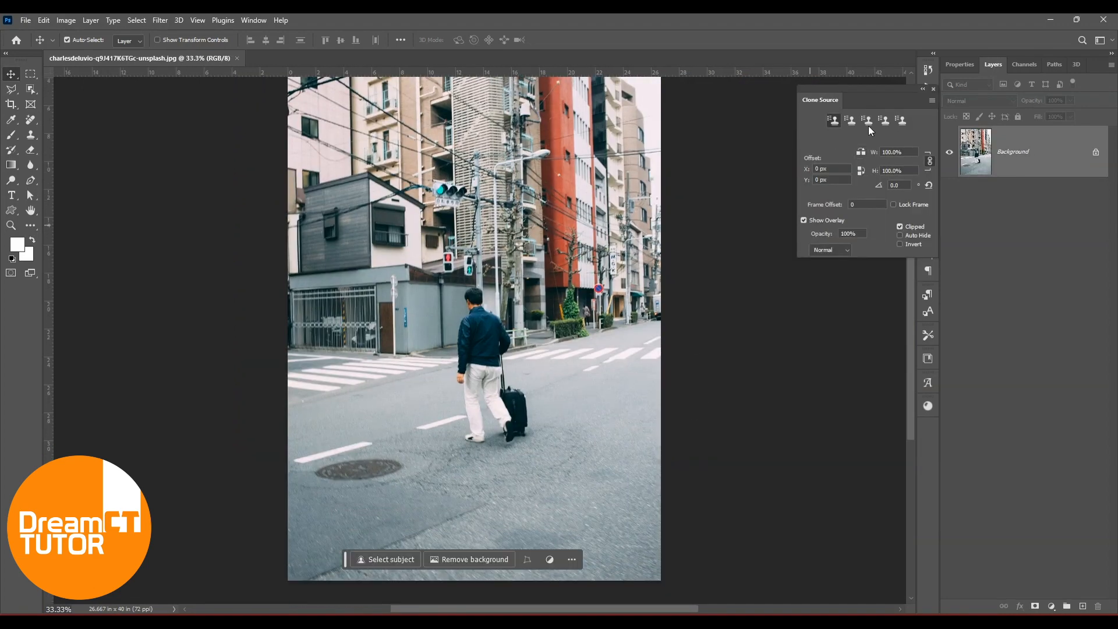
# Step: Store the asphalt beside the manhole cover as the first clone source and set the brush to 400 px, undoing the test stroke over the cover
pyautogui.click(867, 121)
pyautogui.click(31, 135)
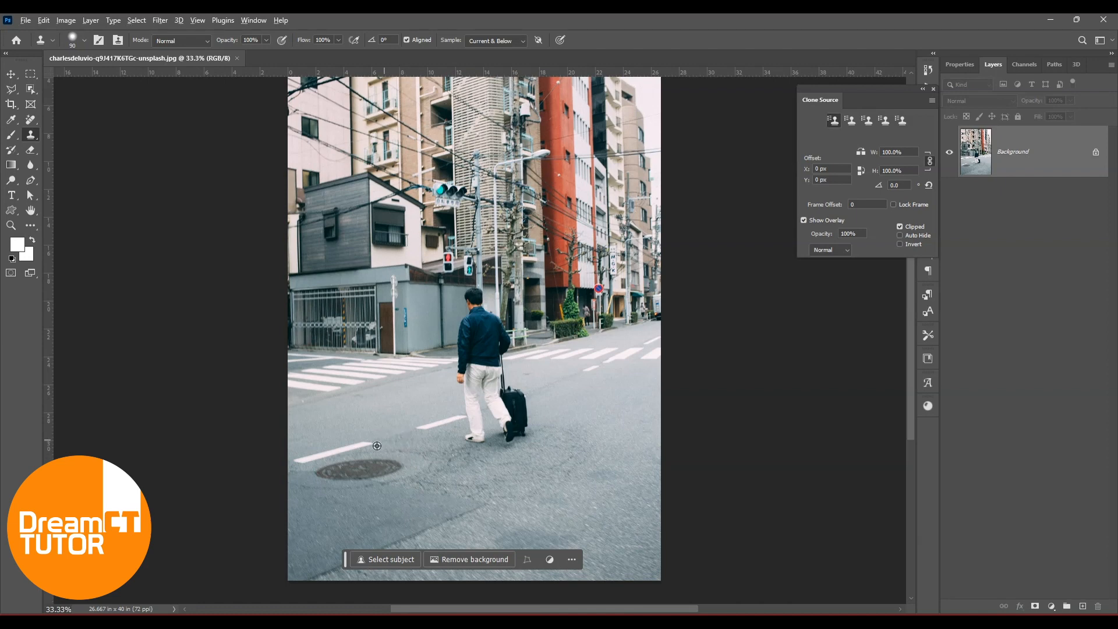
pyautogui.keyDown('alt'); pyautogui.click(436, 458); pyautogui.keyUp('alt')
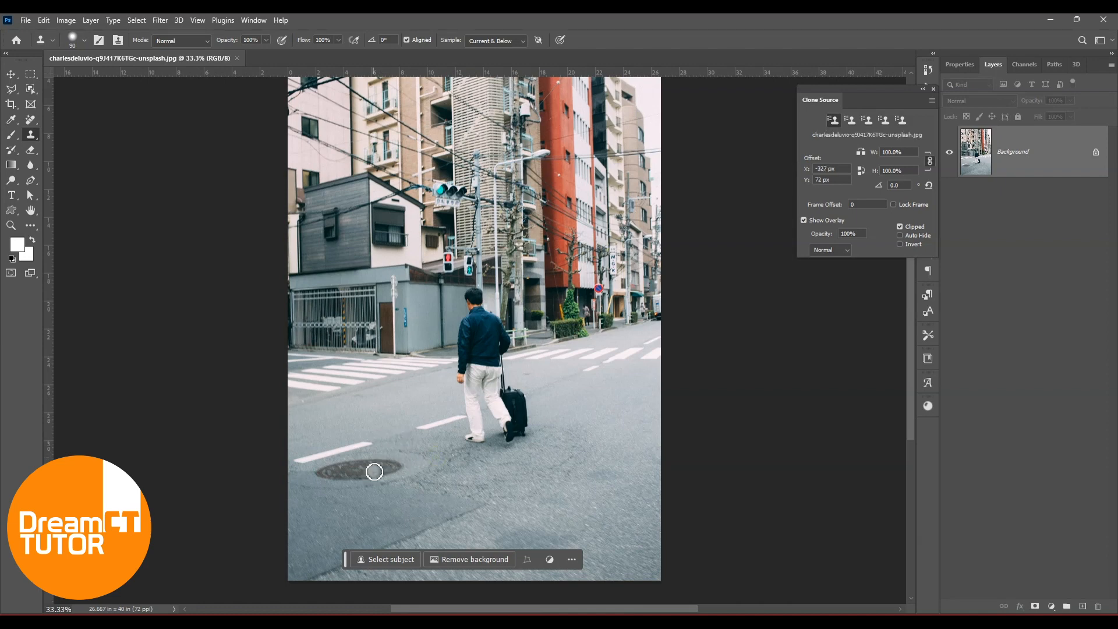
pyautogui.press(']')
pyautogui.press(']')
pyautogui.press(']')
pyautogui.press(']')
pyautogui.press(']')
pyautogui.press(']')
pyautogui.press(']')
pyautogui.press(']')
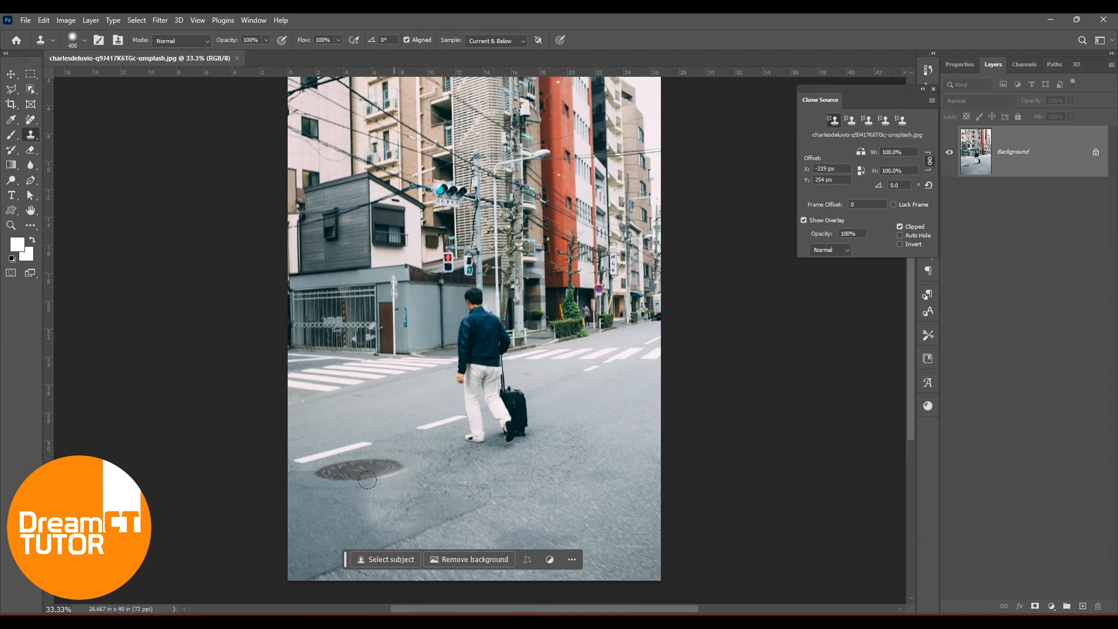
pyautogui.moveTo(367, 480)
pyautogui.mouseDown()
pyautogui.moveTo(381, 472)
pyautogui.moveTo(357, 445)
pyautogui.mouseUp()
pyautogui.hotkey('ctrl', 'z')
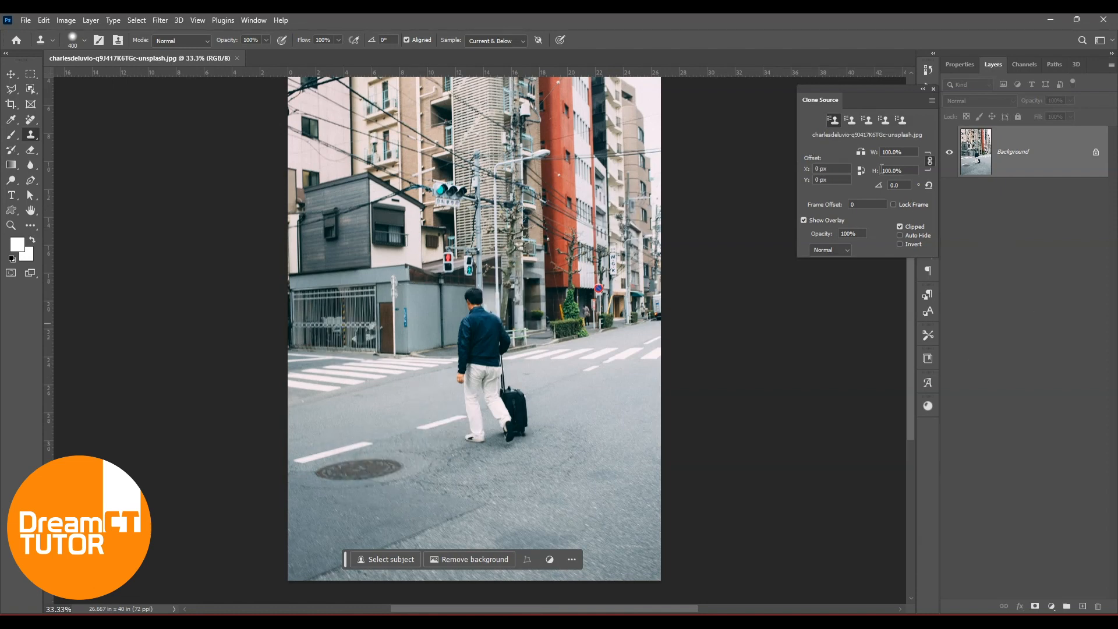
# Step: Store the grey house's window as the second clone source and the crosswalk stripes as the third
pyautogui.click(850, 120)
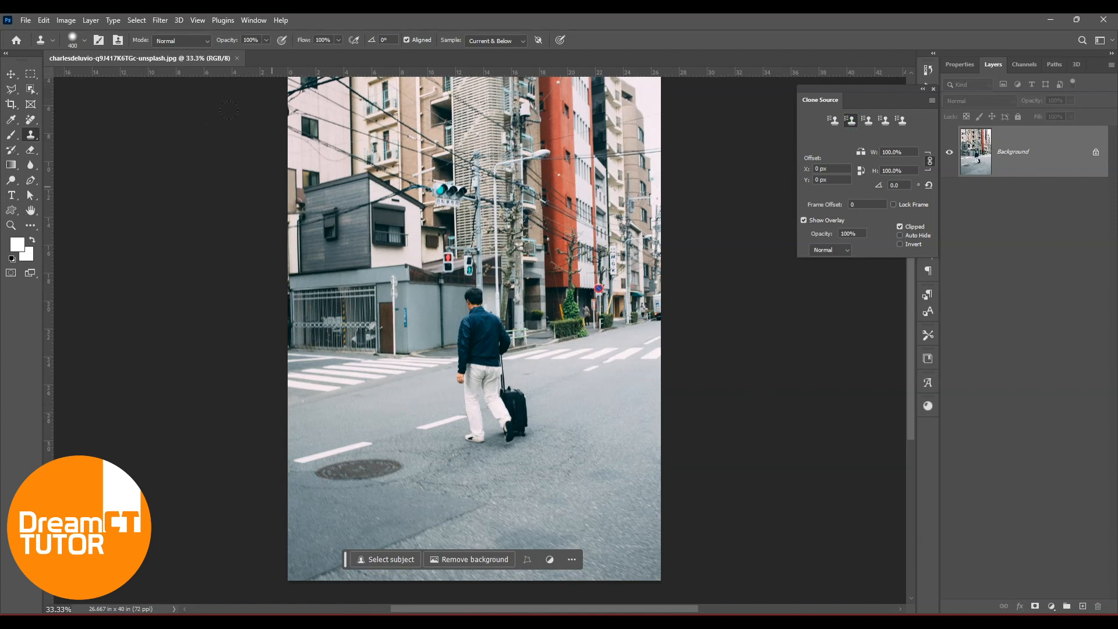
pyautogui.keyDown('alt'); pyautogui.click(329, 223); pyautogui.keyUp('alt')
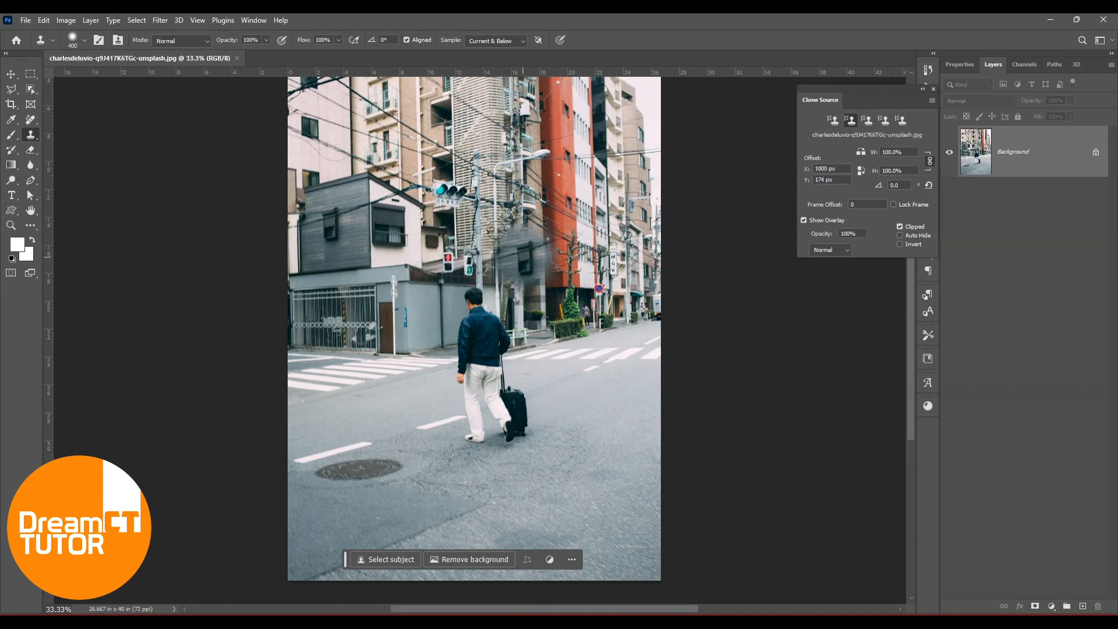
pyautogui.click(545, 326)
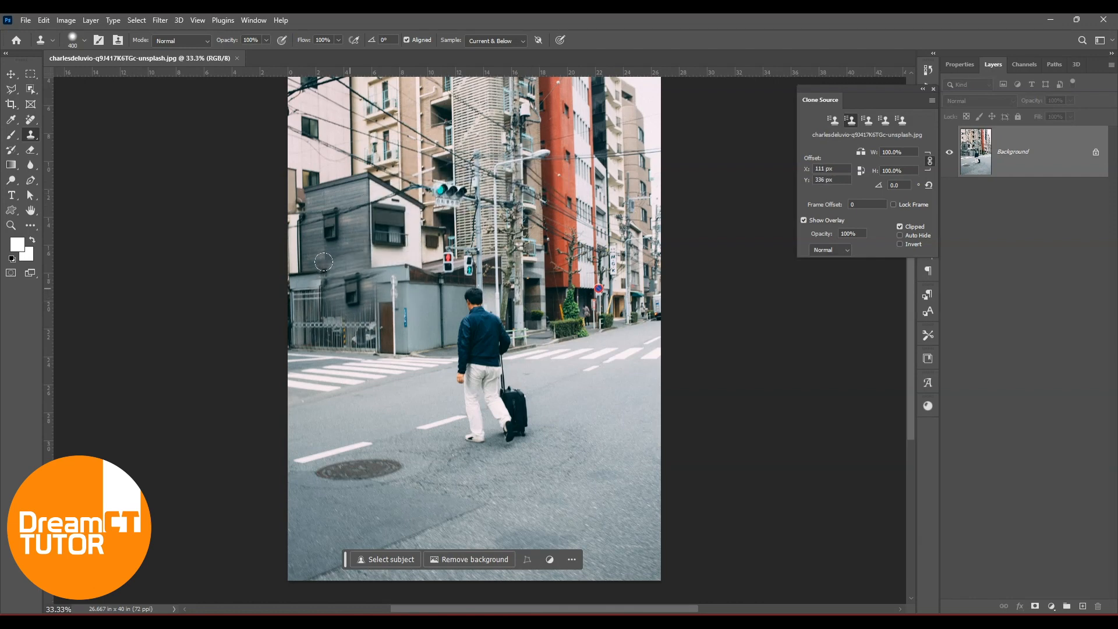
pyautogui.click(867, 119)
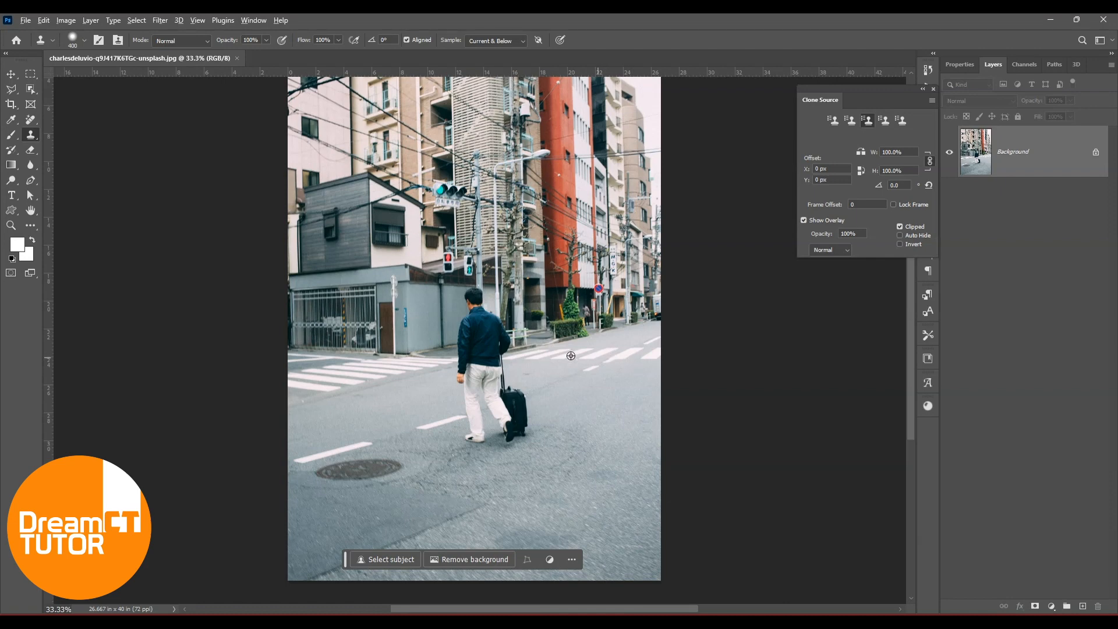
pyautogui.keyDown('alt'); pyautogui.click(617, 356); pyautogui.keyUp('alt')
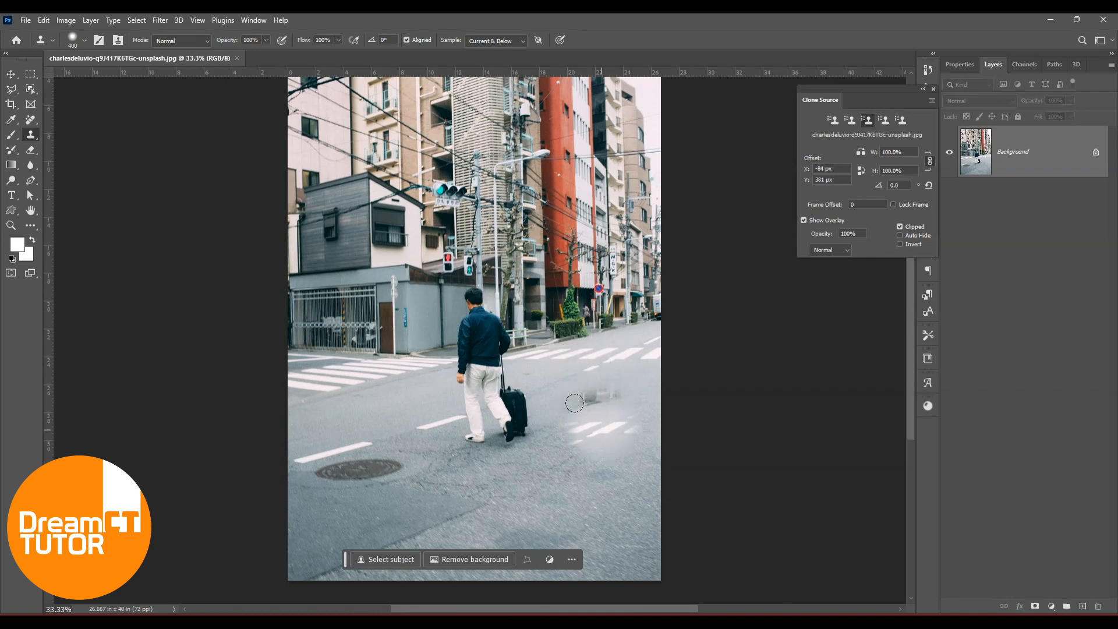
# Step: Store the traffic light as the fourth clone source and the suitcase as the fifth, undoing the test stroke
pyautogui.click(886, 120)
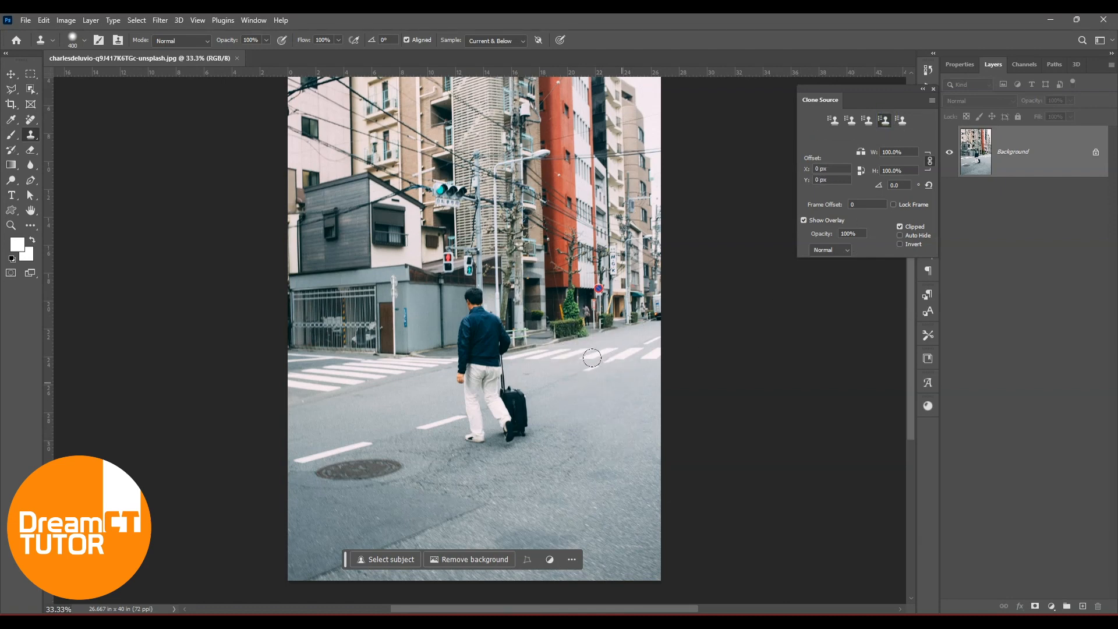
pyautogui.keyDown('alt'); pyautogui.click(449, 193); pyautogui.keyUp('alt')
pyautogui.click(904, 122)
pyautogui.keyDown('alt'); pyautogui.click(511, 409); pyautogui.keyUp('alt')
pyautogui.click(550, 220)
pyautogui.hotkey('ctrl', 'z')
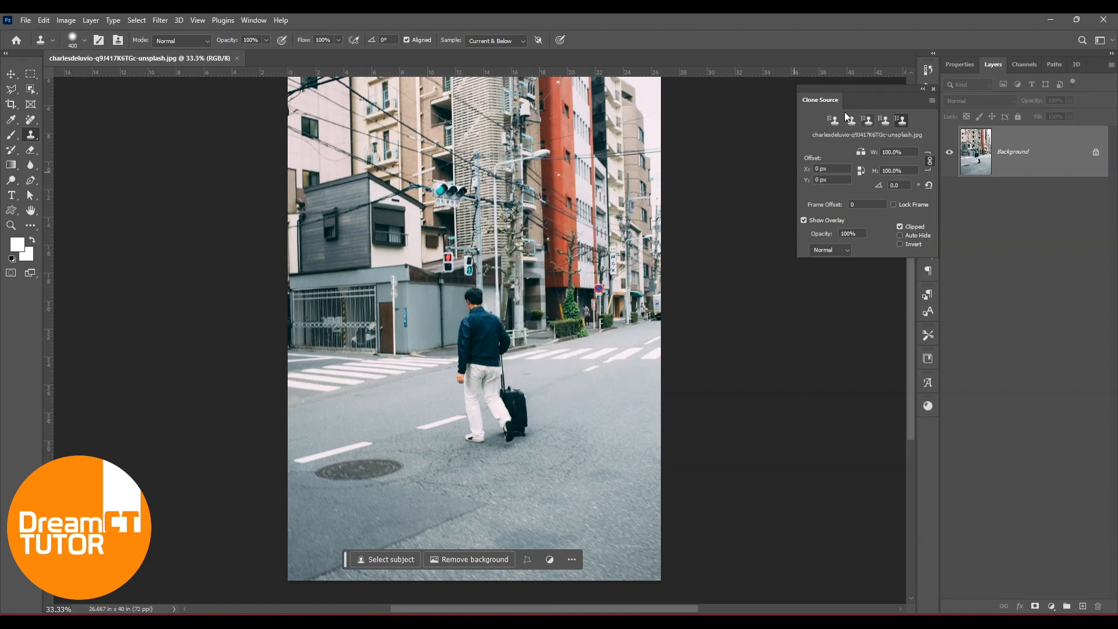
# Step: Clone the grey house's window onto the fenced wall below, using the second clone source rotated 3.5°
pyautogui.click(834, 121)
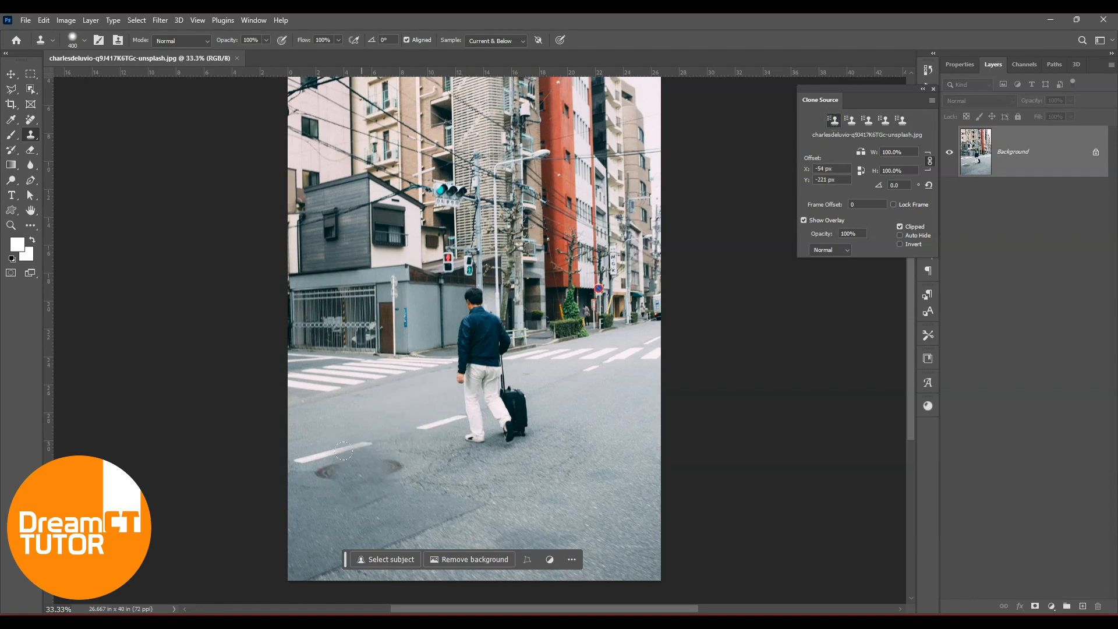
pyautogui.click(852, 122)
pyautogui.keyDown('alt'); pyautogui.click(329, 223); pyautogui.keyUp('alt')
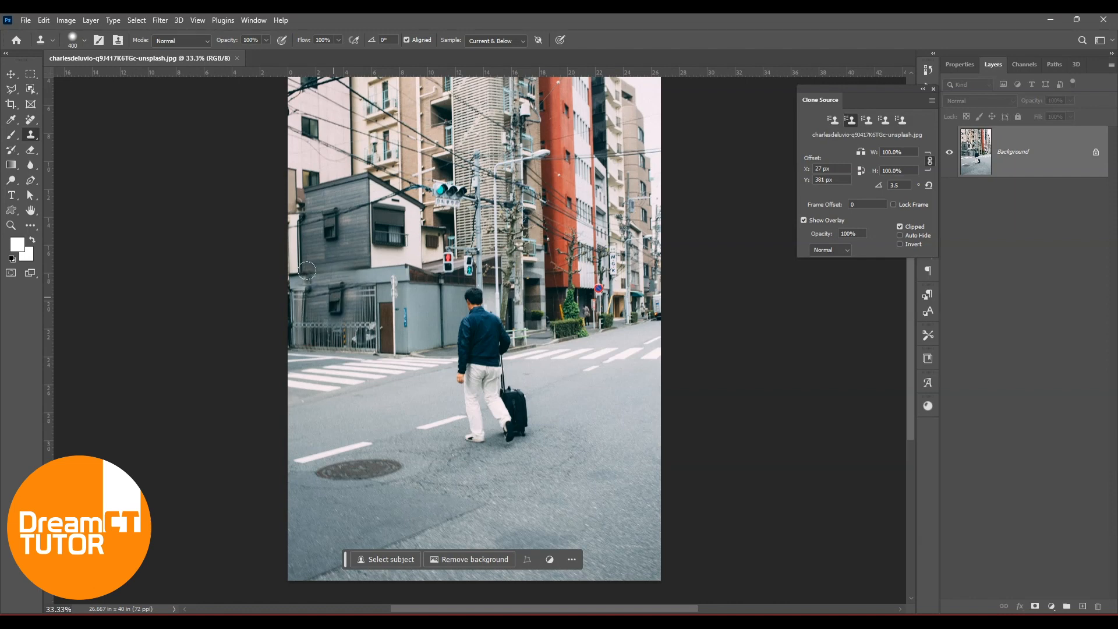
pyautogui.click(341, 298)
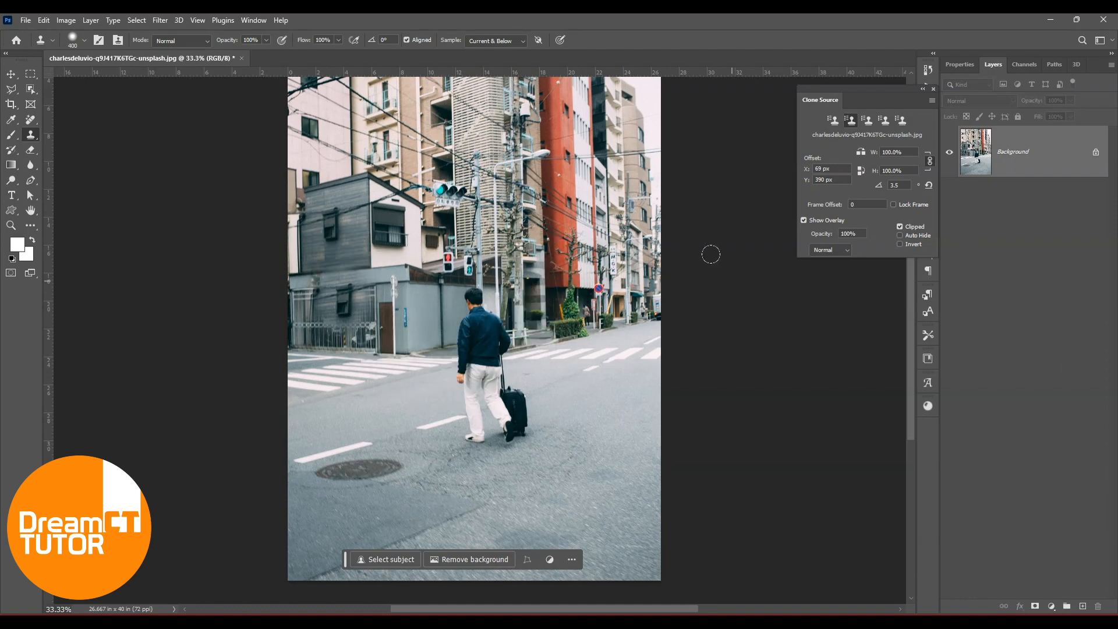
# Step: Clone the crosswalk stripes, traffic light and suitcase onto nearby spots using the third, fourth and fifth clone sources
pyautogui.click(868, 122)
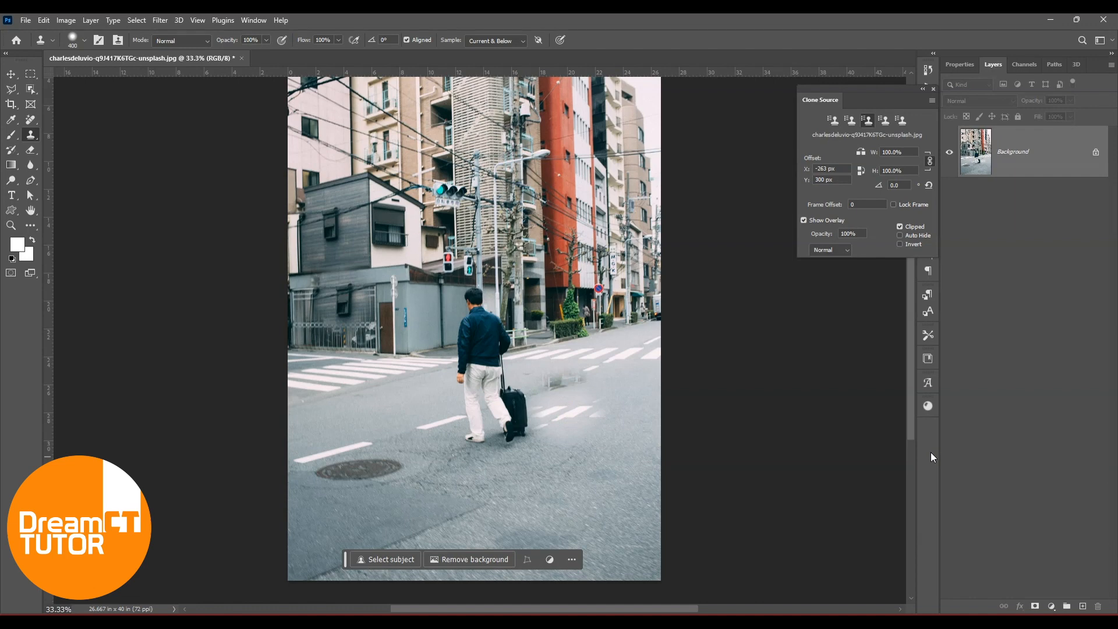
pyautogui.click(883, 120)
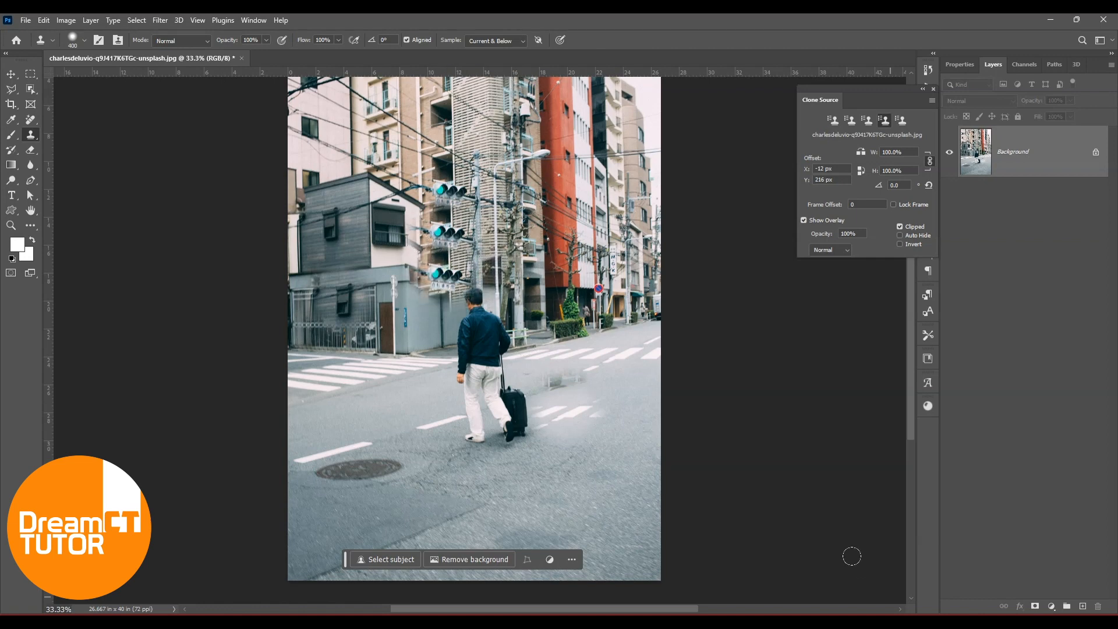
pyautogui.click(902, 123)
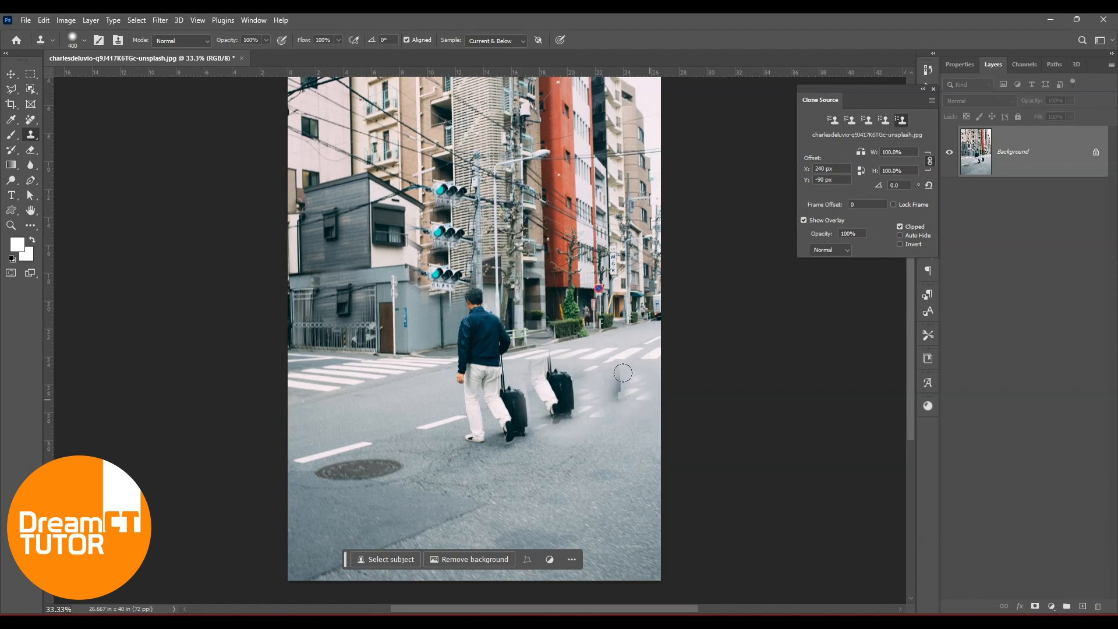
pyautogui.press('v')
# Step: Switch to the blue-haired portrait, set the clone overlay blending mode to Lighten and the Clone Stamp brush to 250 px
pyautogui.click(829, 250)
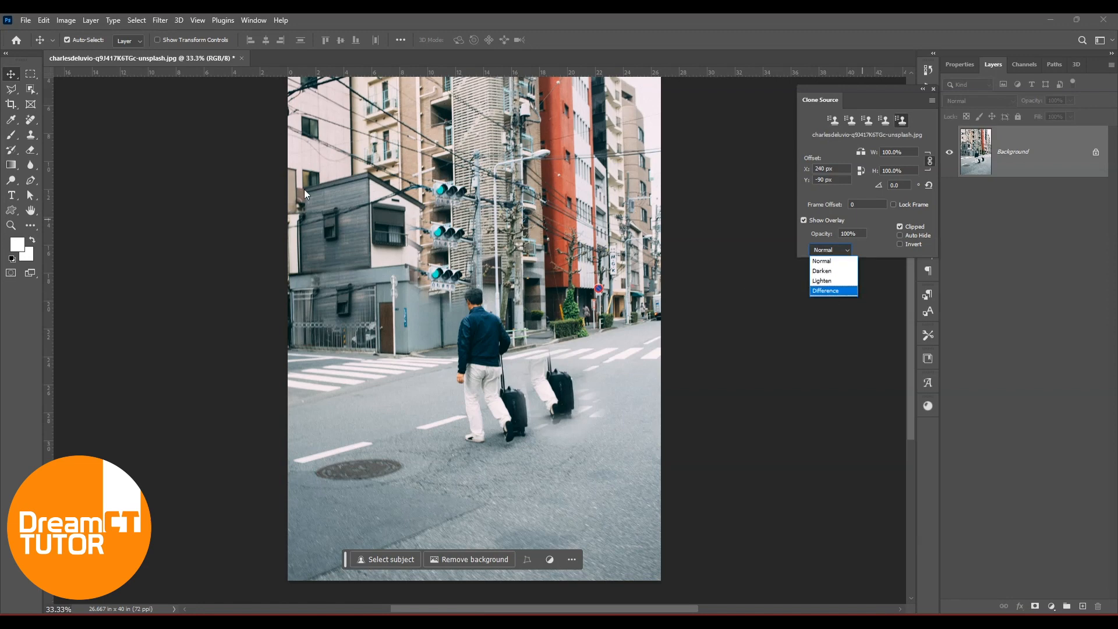
pyautogui.click(210, 59)
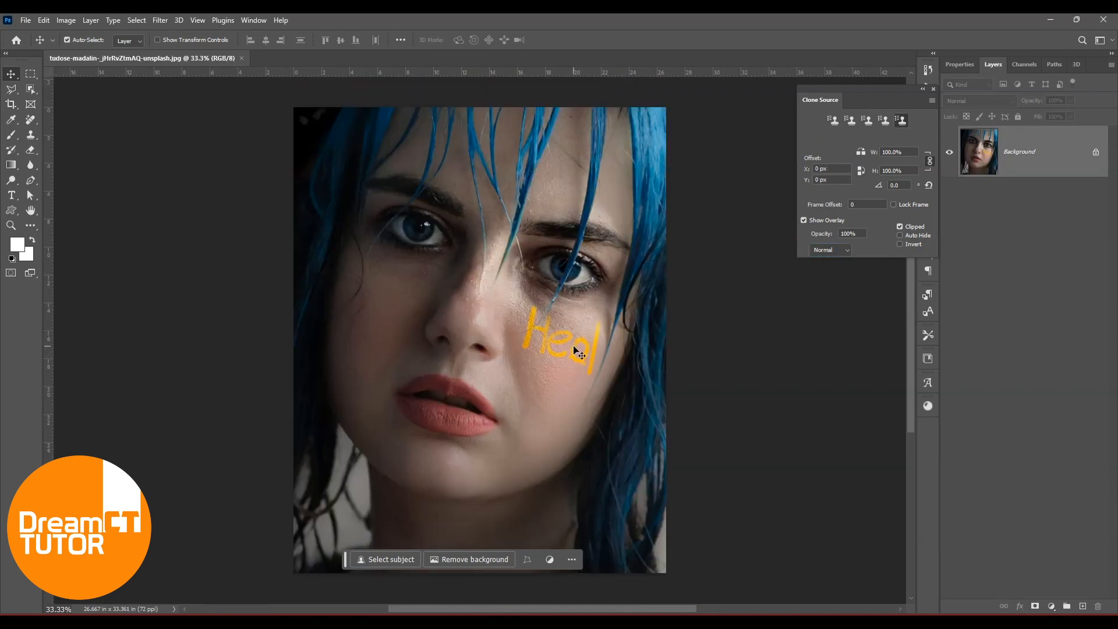
pyautogui.click(835, 279)
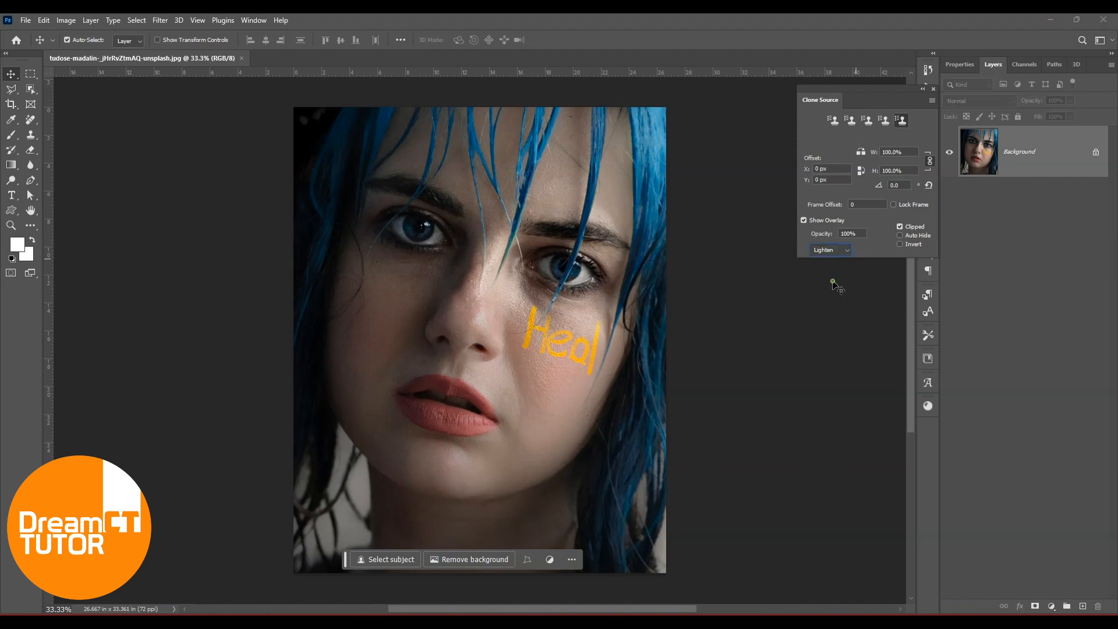
pyautogui.click(32, 142)
pyautogui.click(73, 132)
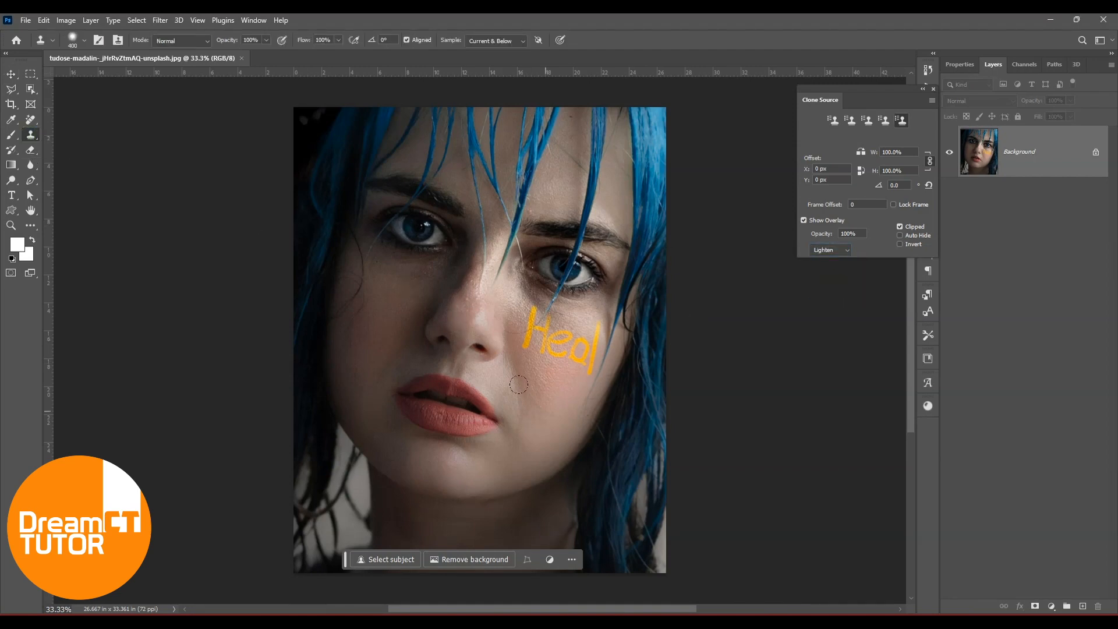
pyautogui.press('[')
# Step: Clone sampled cheek skin over the orange "Heal" lettering, resampling nearby skin for each part
pyautogui.keyDown('alt'); pyautogui.click(543, 367); pyautogui.keyUp('alt')
pyautogui.moveTo(536, 336)
pyautogui.mouseDown()
pyautogui.moveTo(538, 326)
pyautogui.moveTo(549, 357)
pyautogui.mouseUp()
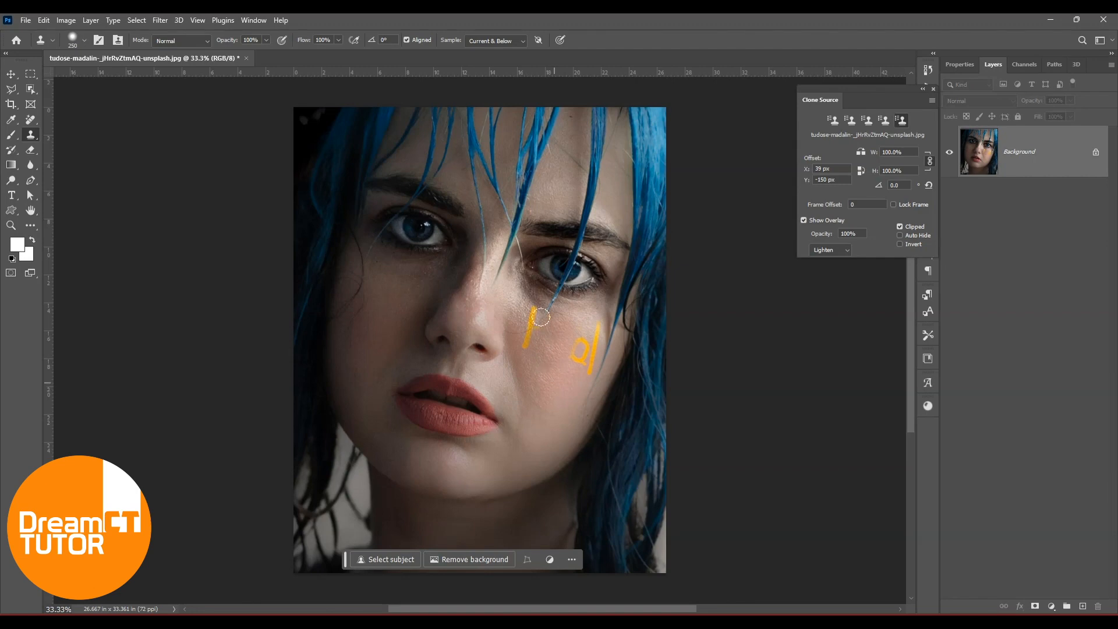
pyautogui.keyDown('alt'); pyautogui.click(562, 380); pyautogui.keyUp('alt')
pyautogui.moveTo(561, 360)
pyautogui.mouseDown()
pyautogui.moveTo(559, 335)
pyautogui.moveTo(587, 343)
pyautogui.moveTo(575, 323)
pyautogui.mouseUp()
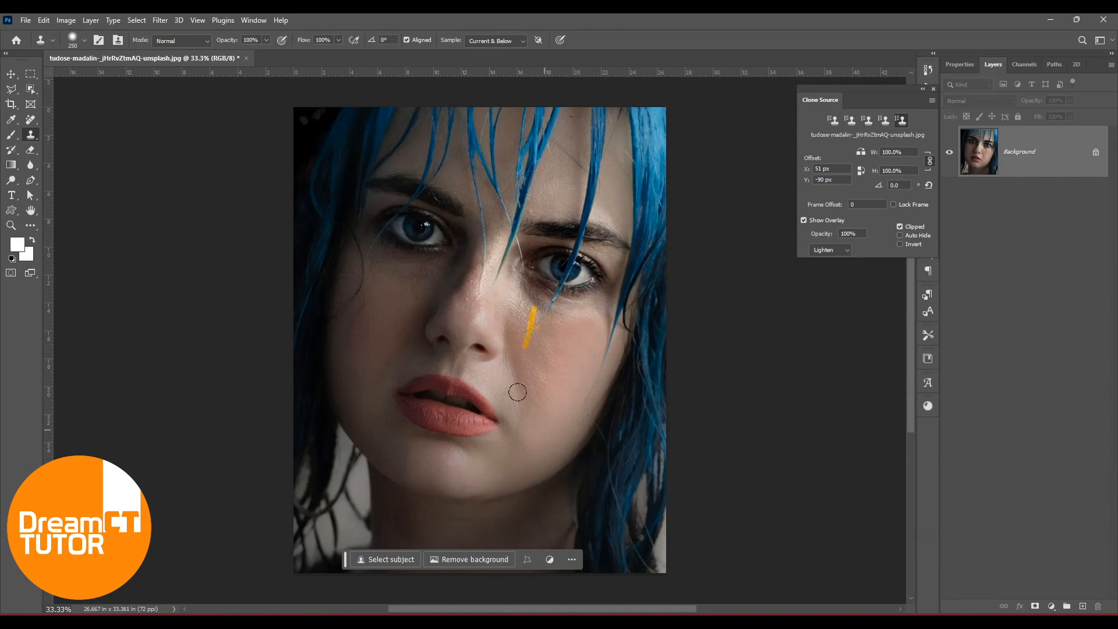
pyautogui.keyDown('alt'); pyautogui.click(533, 364); pyautogui.keyUp('alt')
pyautogui.moveTo(520, 346); pyautogui.dragTo(515, 307)
pyautogui.keyDown('alt'); pyautogui.click(544, 349); pyautogui.keyUp('alt')
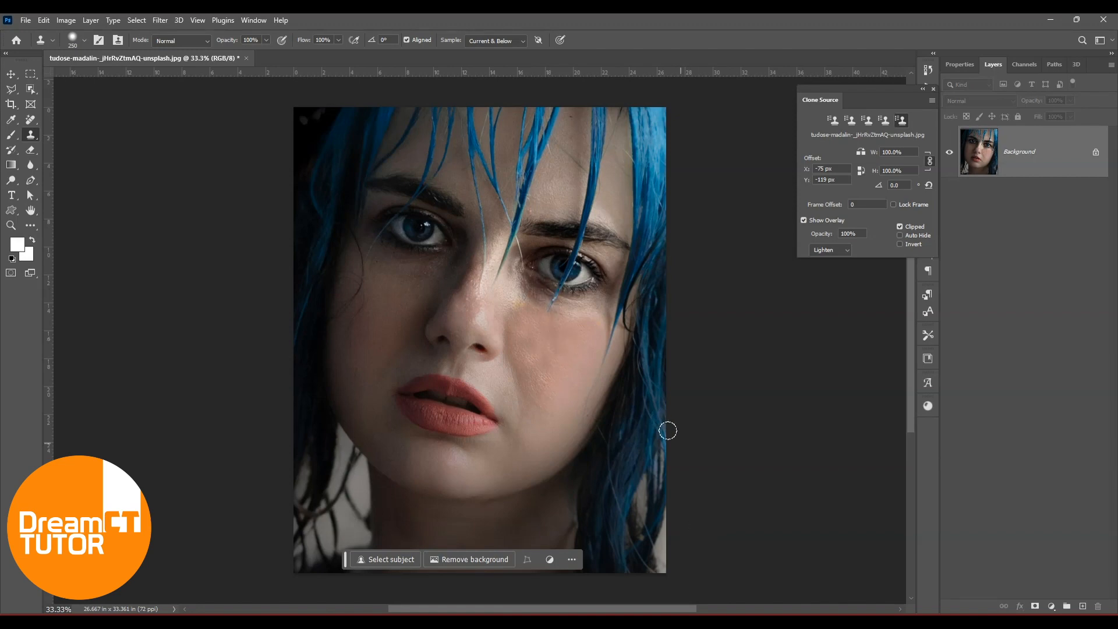
# Step: Undo all the clone strokes made over the "Heal" lettering
pyautogui.hotkey('ctrl', 'z')
pyautogui.hotkey('ctrl', 'z')
pyautogui.hotkey('ctrl', 'z')
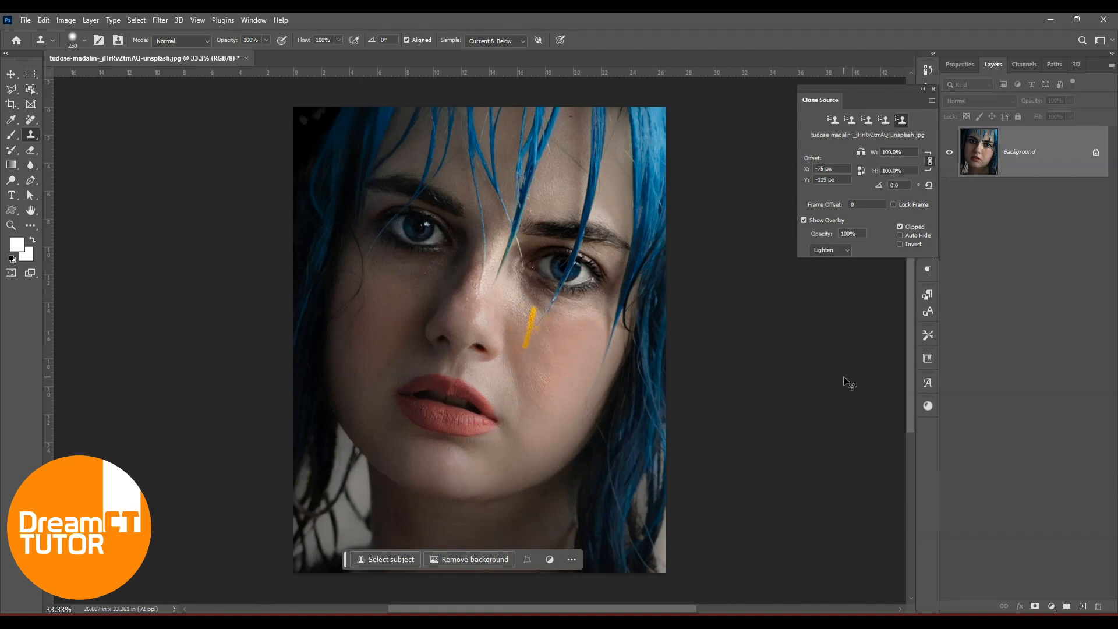
pyautogui.hotkey('ctrl', 'z')
pyautogui.hotkey('ctrl', 'z')
pyautogui.hotkey('ctrl', 'z')
# Step: Set the clone overlay blending mode to Darken and clone cheek skin over the middle of the "Heal" lettering
pyautogui.click(833, 254)
pyautogui.click(833, 259)
pyautogui.click(842, 244)
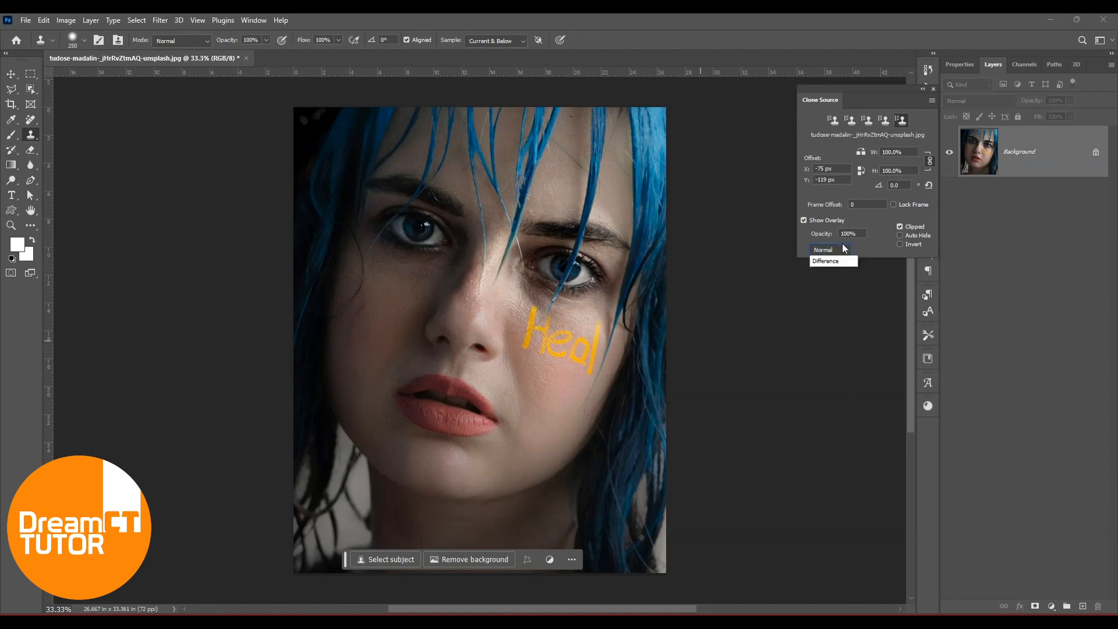
pyautogui.click(832, 269)
pyautogui.keyDown('alt'); pyautogui.click(552, 383); pyautogui.keyUp('alt')
pyautogui.moveTo(556, 360)
pyautogui.mouseDown()
pyautogui.moveTo(540, 349)
pyautogui.moveTo(546, 327)
pyautogui.mouseUp()
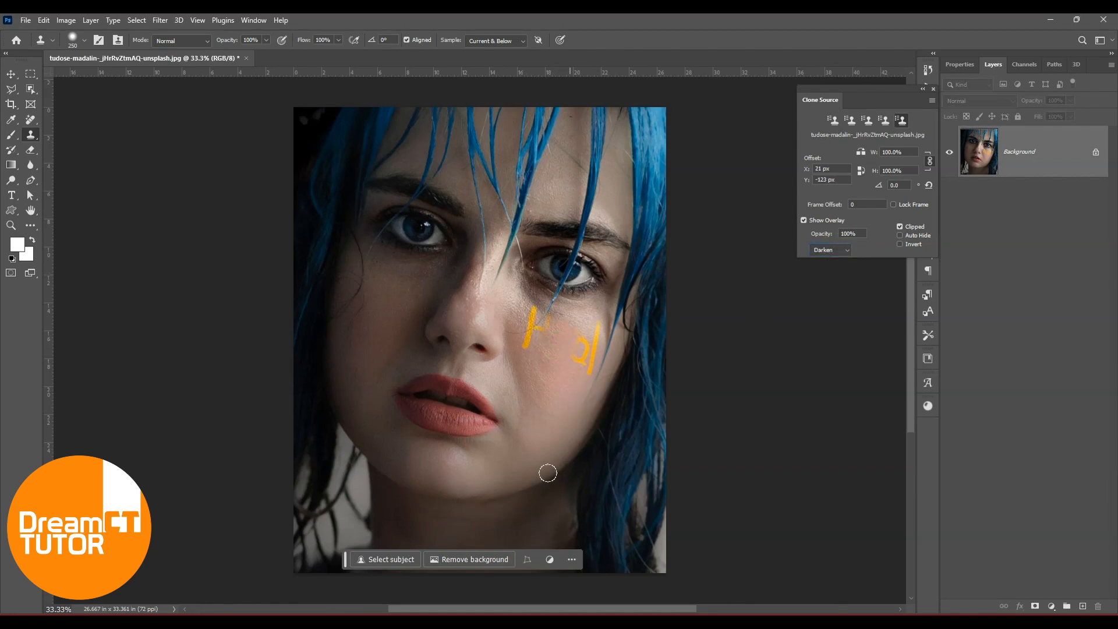
# Step: Resample the cheek skin and clone it over the first and last letters of "Heal"
pyautogui.keyDown('alt'); pyautogui.click(553, 391); pyautogui.keyUp('alt')
pyautogui.moveTo(566, 374); pyautogui.dragTo(566, 337)
pyautogui.moveTo(549, 407)
pyautogui.mouseDown()
pyautogui.moveTo(525, 348)
pyautogui.moveTo(525, 313)
pyautogui.mouseUp()
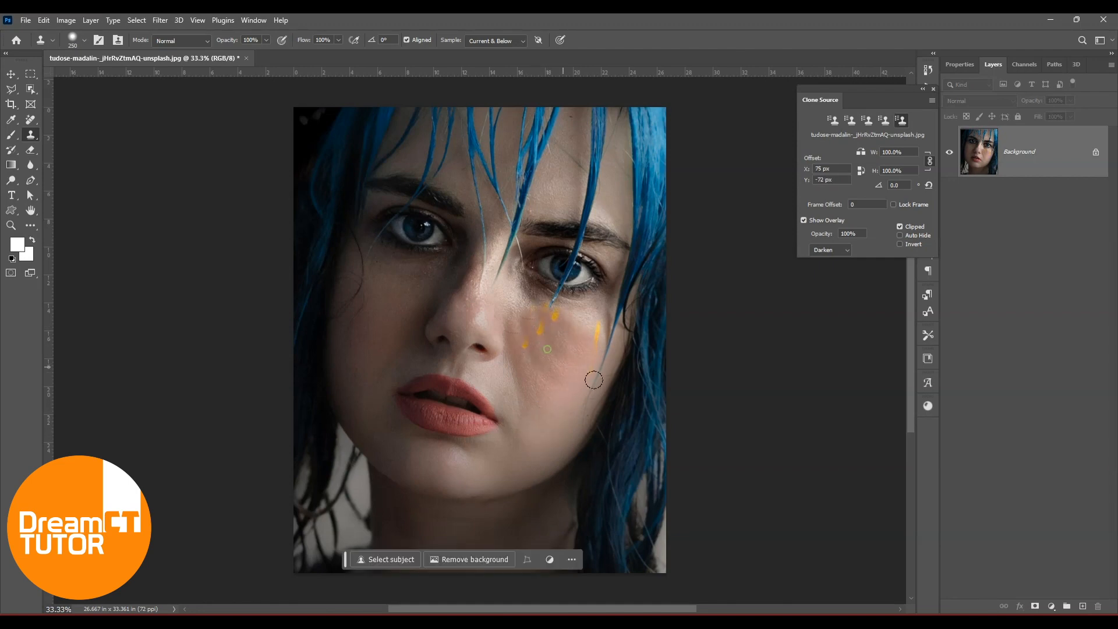
pyautogui.keyDown('alt'); pyautogui.click(566, 381); pyautogui.keyUp('alt')
pyautogui.moveTo(603, 355); pyautogui.dragTo(579, 320)
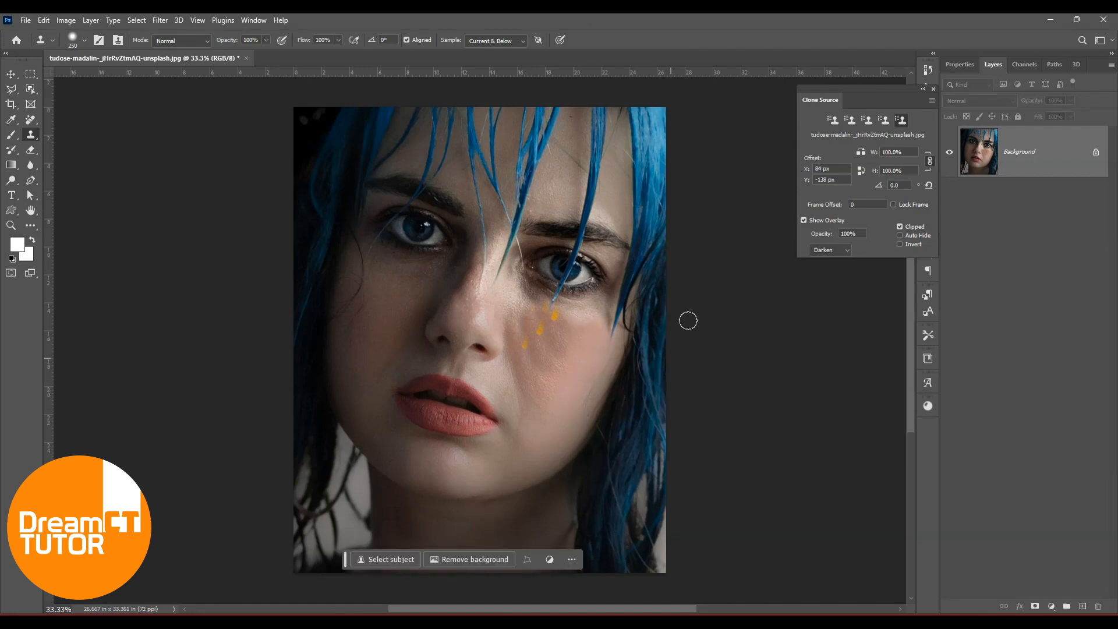
# Step: Set the clone overlay blending mode to Difference and clone cheek skin over the remaining orange specks
pyautogui.click(822, 252)
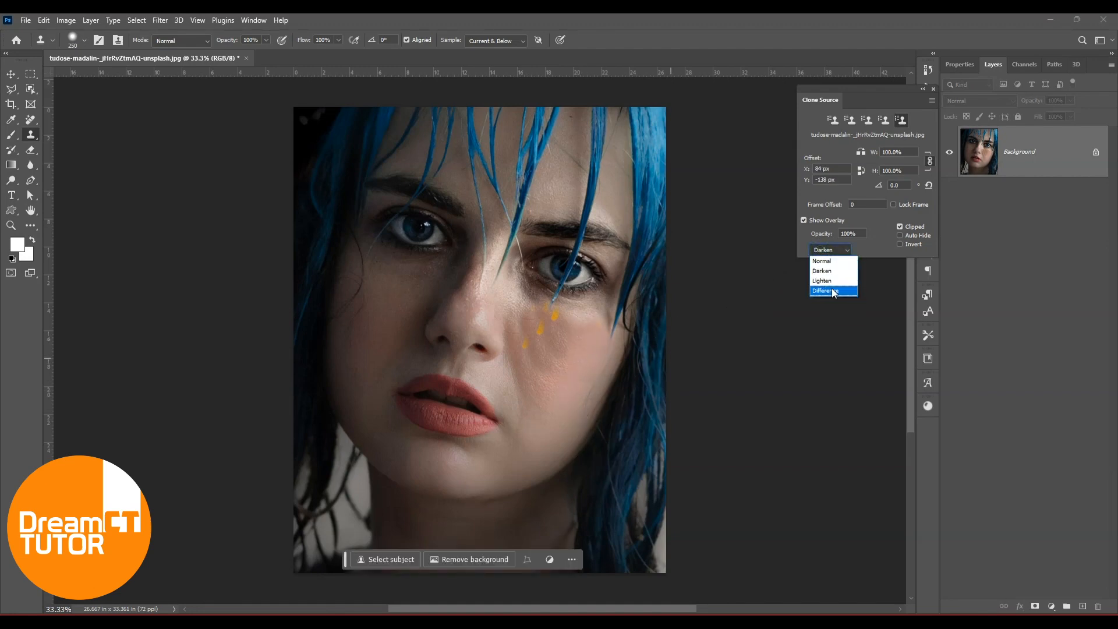
pyautogui.click(833, 290)
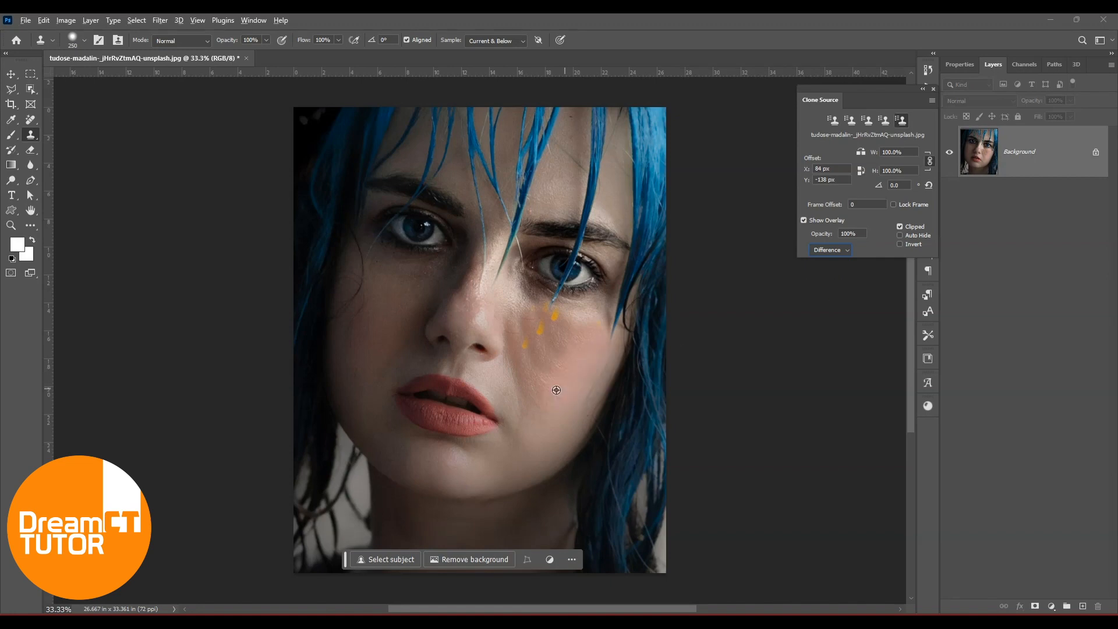
pyautogui.keyDown('alt'); pyautogui.click(537, 388); pyautogui.keyUp('alt')
pyautogui.moveTo(532, 324)
pyautogui.mouseDown()
pyautogui.moveTo(547, 299)
pyautogui.moveTo(541, 381)
pyautogui.mouseUp()
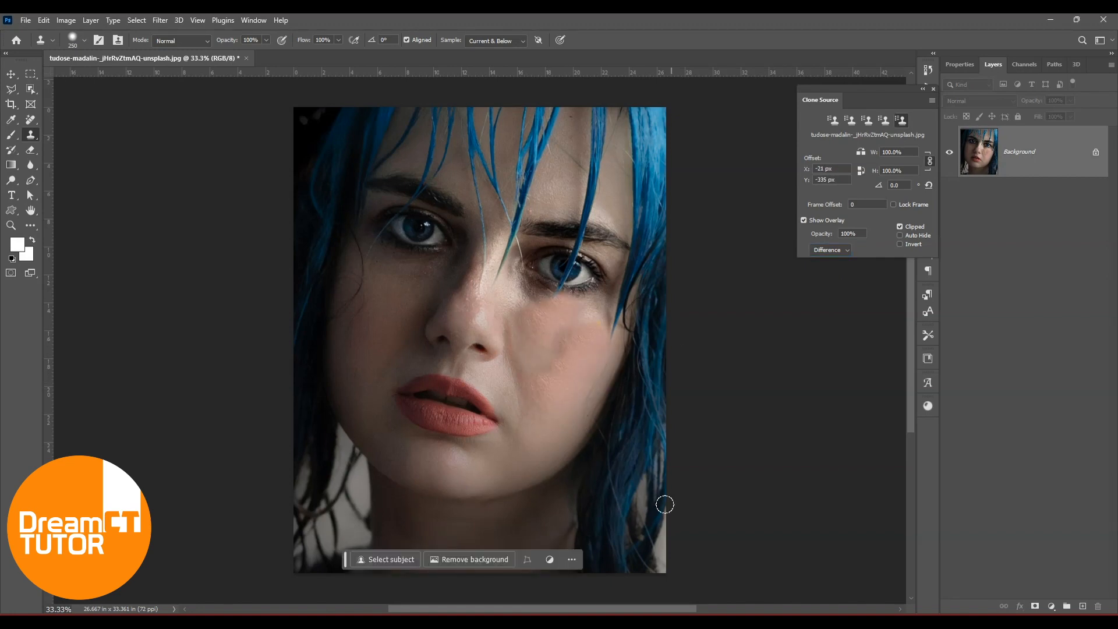
# Step: Resample the cheek skin and clone it over the uneven patch below the eye
pyautogui.keyDown('alt'); pyautogui.click(567, 402); pyautogui.keyUp('alt')
pyautogui.moveTo(560, 338)
pyautogui.mouseDown()
pyautogui.moveTo(524, 347)
pyautogui.moveTo(510, 332)
pyautogui.moveTo(538, 371)
pyautogui.mouseUp()
pyautogui.keyDown('alt'); pyautogui.click(565, 399); pyautogui.keyUp('alt')
pyautogui.keyDown('alt'); pyautogui.click(572, 341); pyautogui.keyUp('alt')
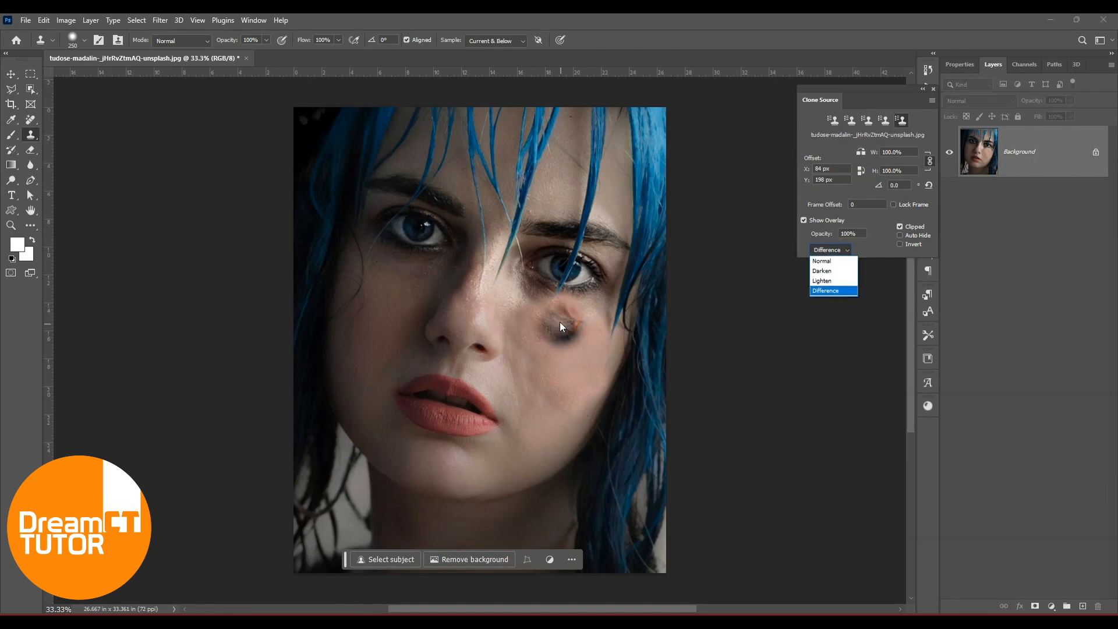
# Step: Revert the portrait to its last saved version
pyautogui.click(25, 20)
pyautogui.click(25, 20)
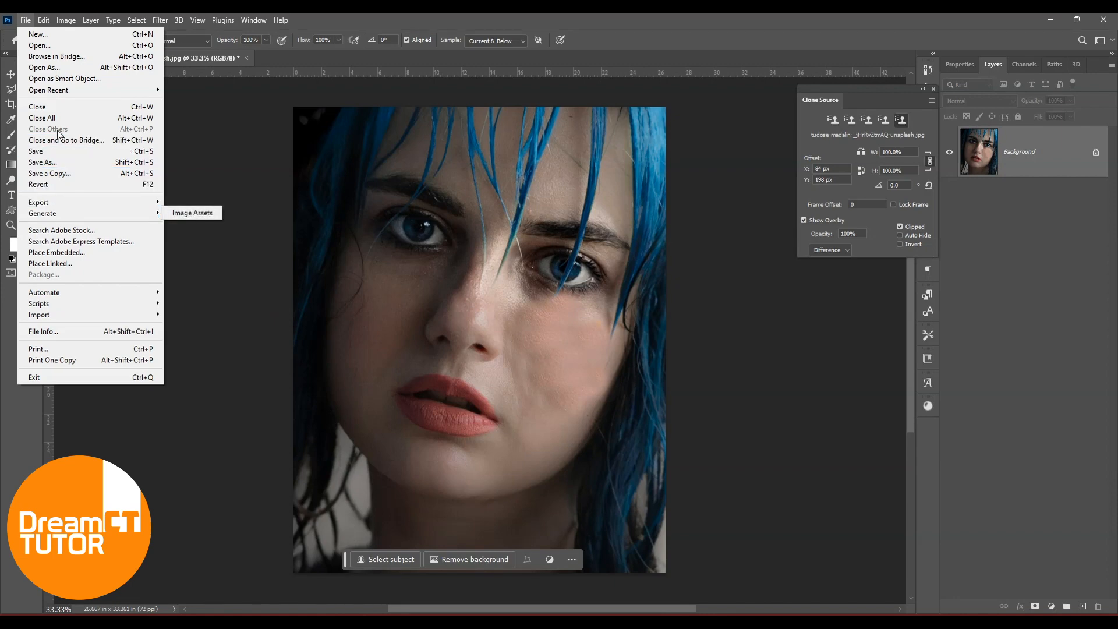
pyautogui.click(39, 184)
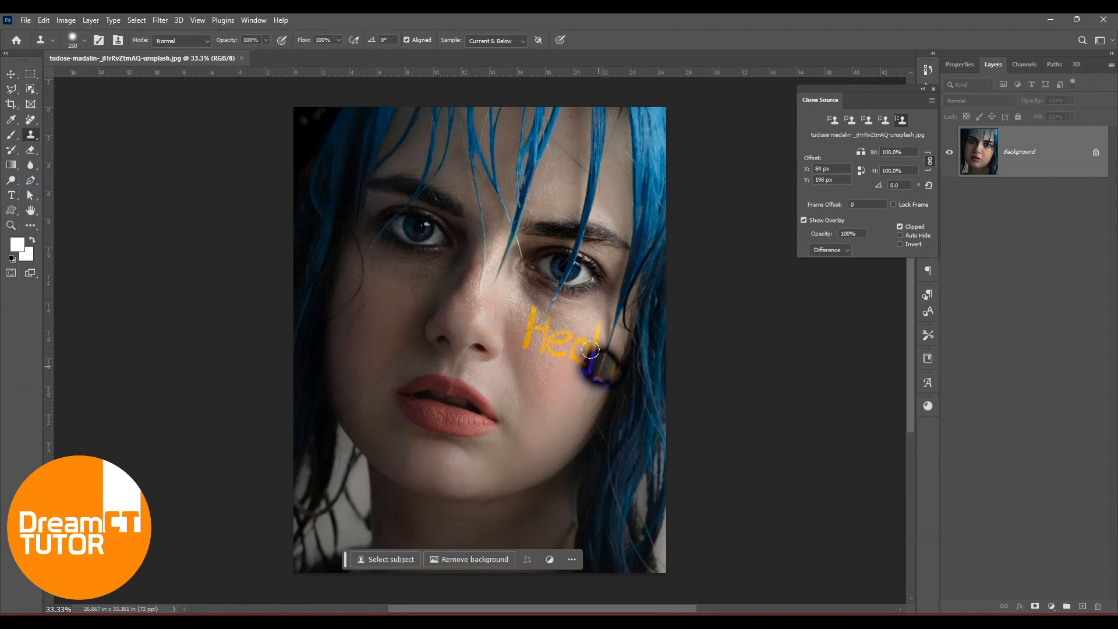
# Step: Set the clone overlay blending mode to Lighten, sample the cheek skin and clone it over the letter "e" of "Heal"
pyautogui.click(842, 248)
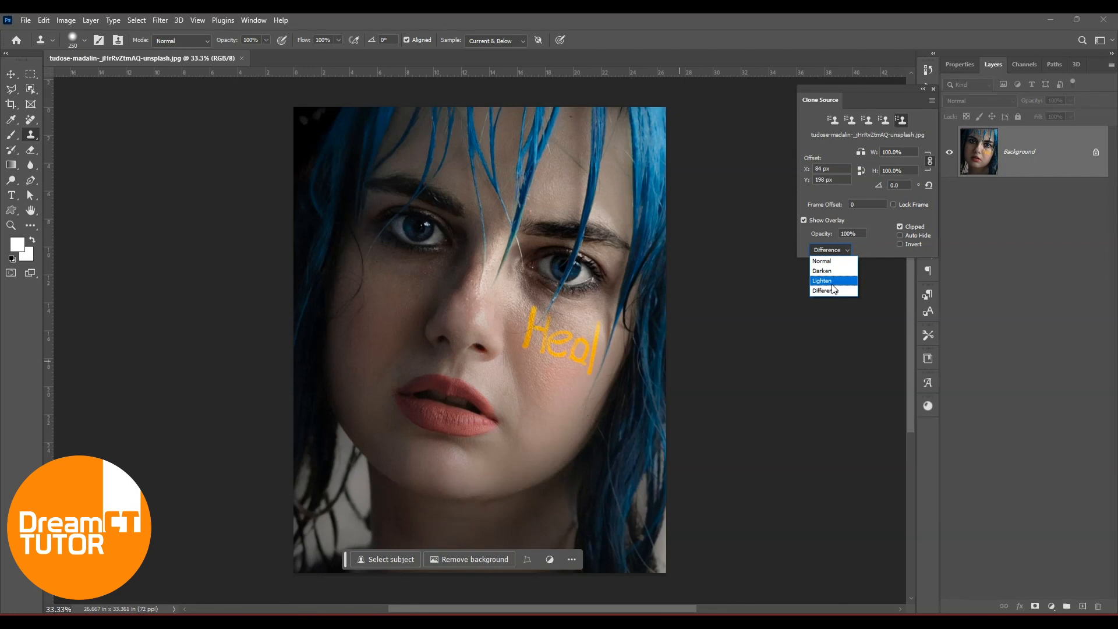
pyautogui.click(833, 283)
pyautogui.hotkey('ctrl', '+')
pyautogui.scroll(2, 640, 410)
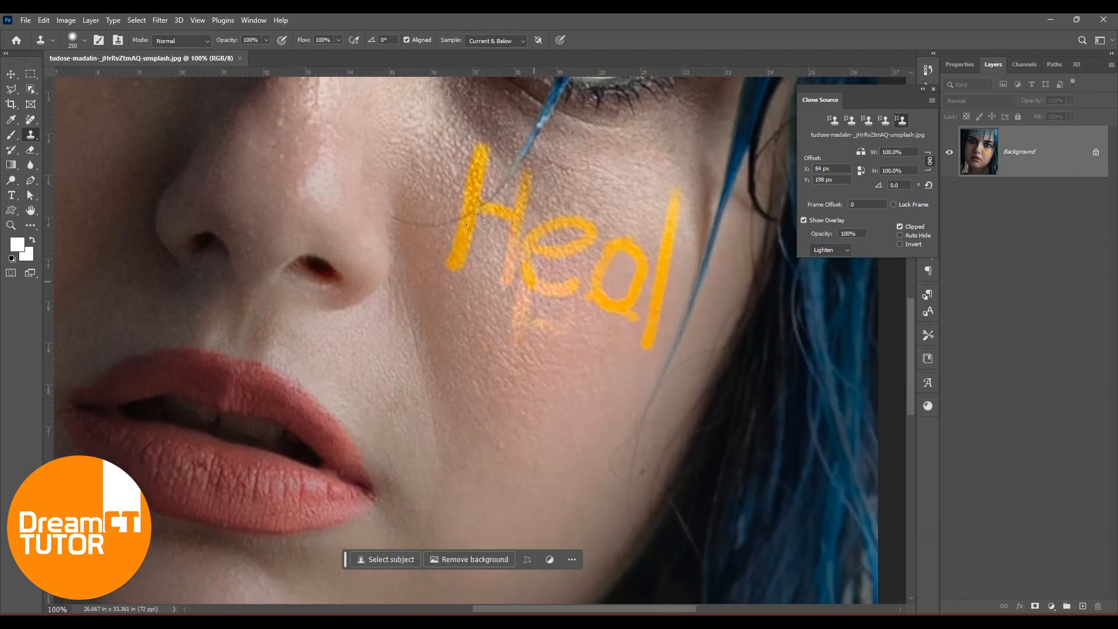
pyautogui.keyDown('alt'); pyautogui.click(543, 370); pyautogui.keyUp('alt')
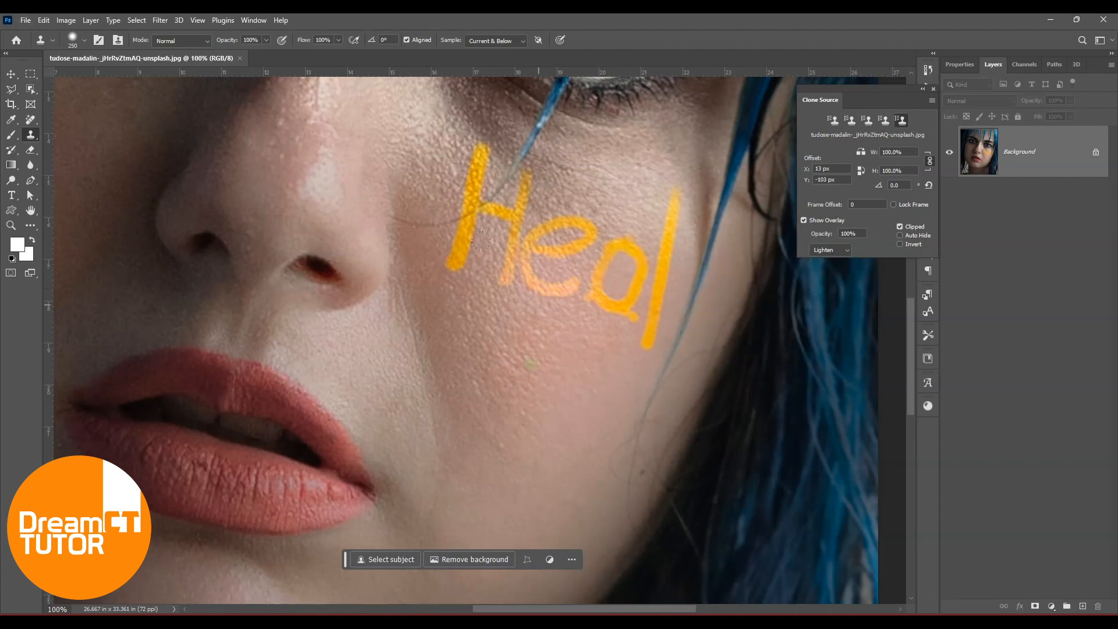
pyautogui.moveTo(483, 228)
pyautogui.mouseDown()
pyautogui.moveTo(484, 209)
pyautogui.moveTo(588, 250)
pyautogui.mouseUp()
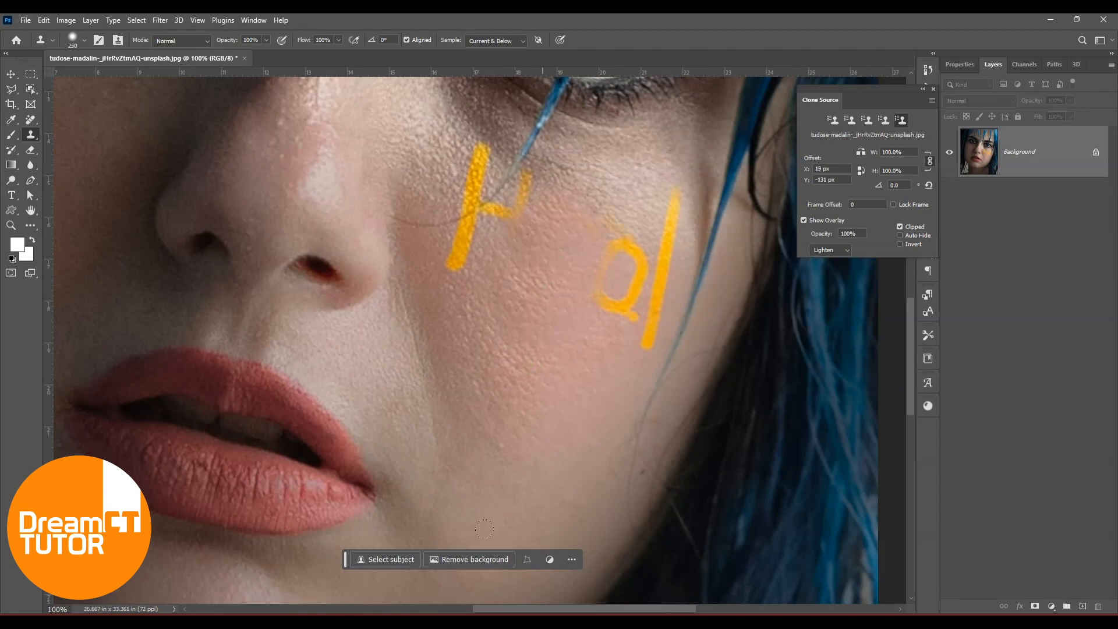
# Step: Resample the cheek skin and clone it over the letter "a" and the lower part of the "l"
pyautogui.moveTo(563, 402); pyautogui.dragTo(467, 402)
pyautogui.keyDown('alt'); pyautogui.click(460, 373); pyautogui.keyUp('alt')
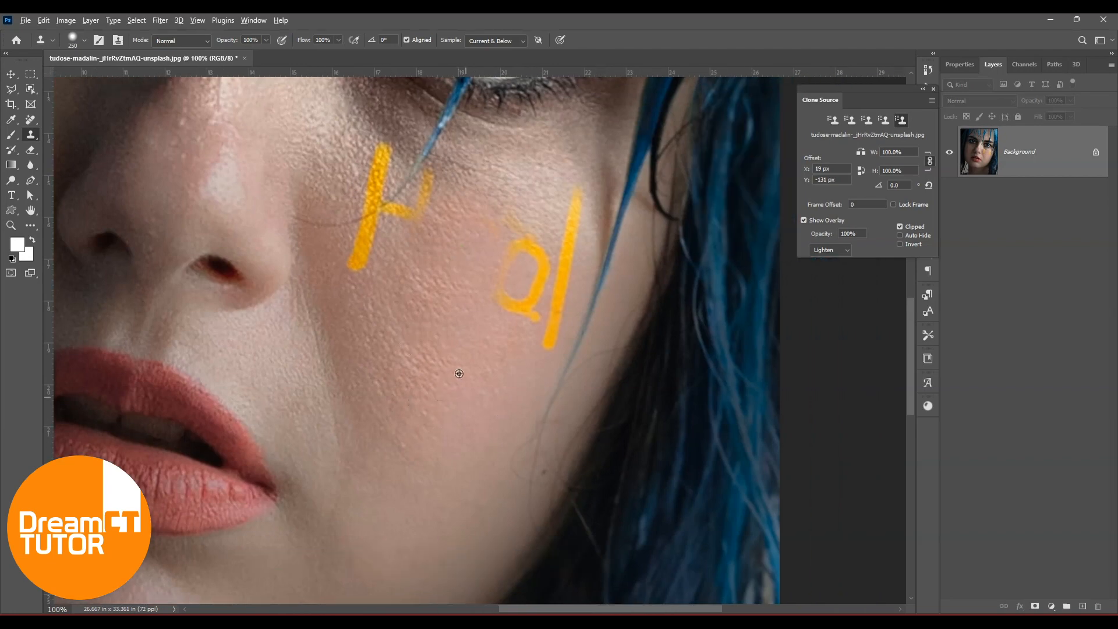
pyautogui.click(515, 301)
# Step: Reduce the brush size to 150, resample the cheek skin below the letter "H" and clone it over the letter's long stroke
pyautogui.keyDown('alt'); pyautogui.click(533, 202); pyautogui.keyUp('alt')
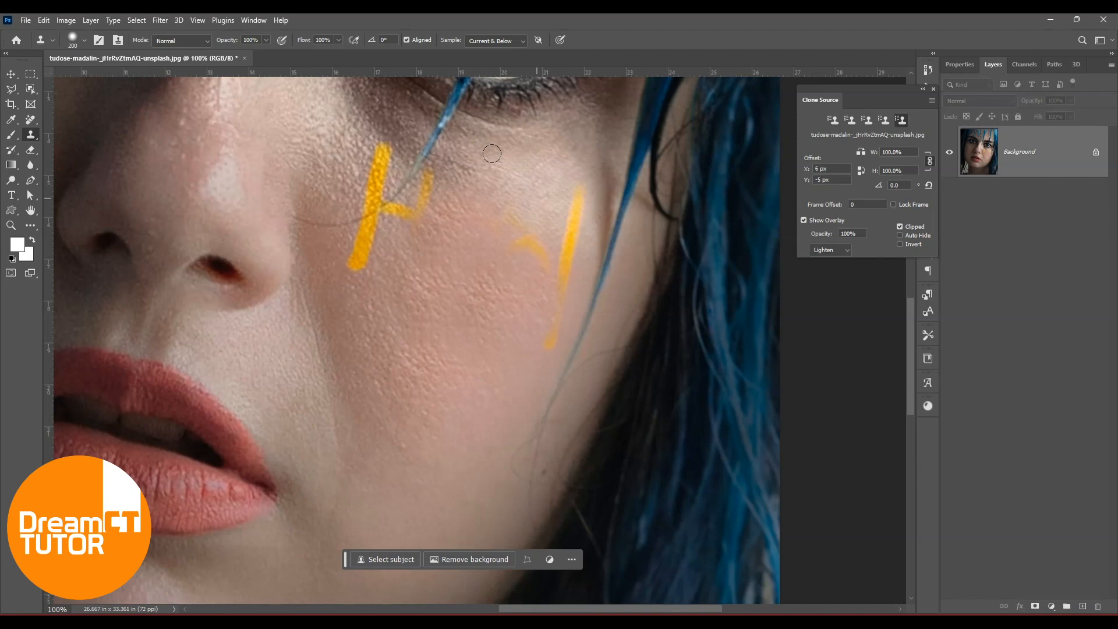
pyautogui.press('[')
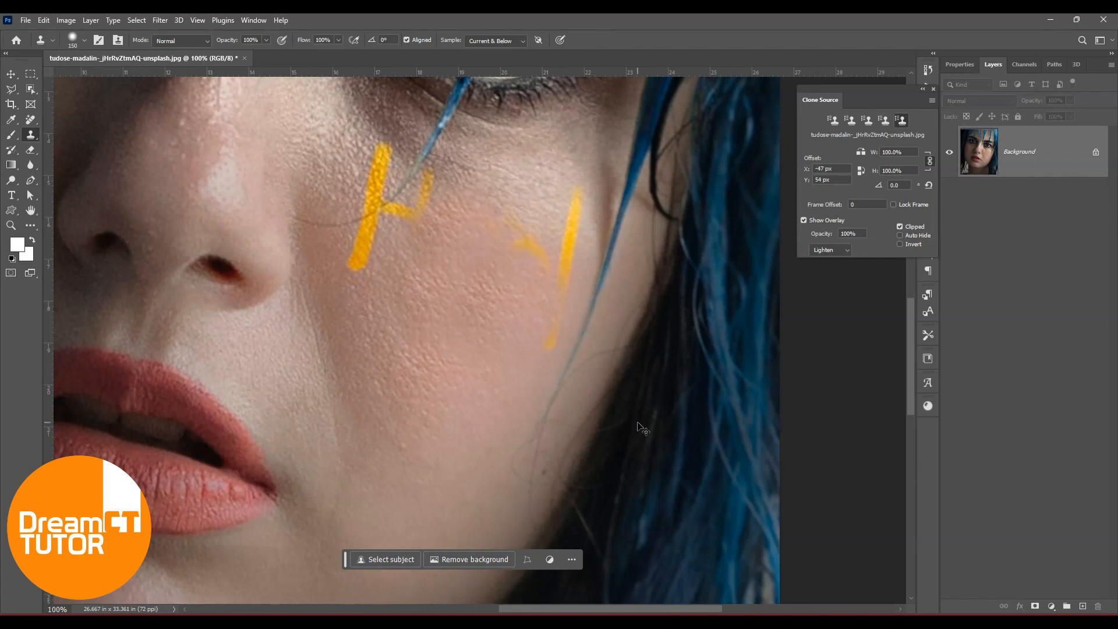
pyautogui.hotkey('ctrl', '=')
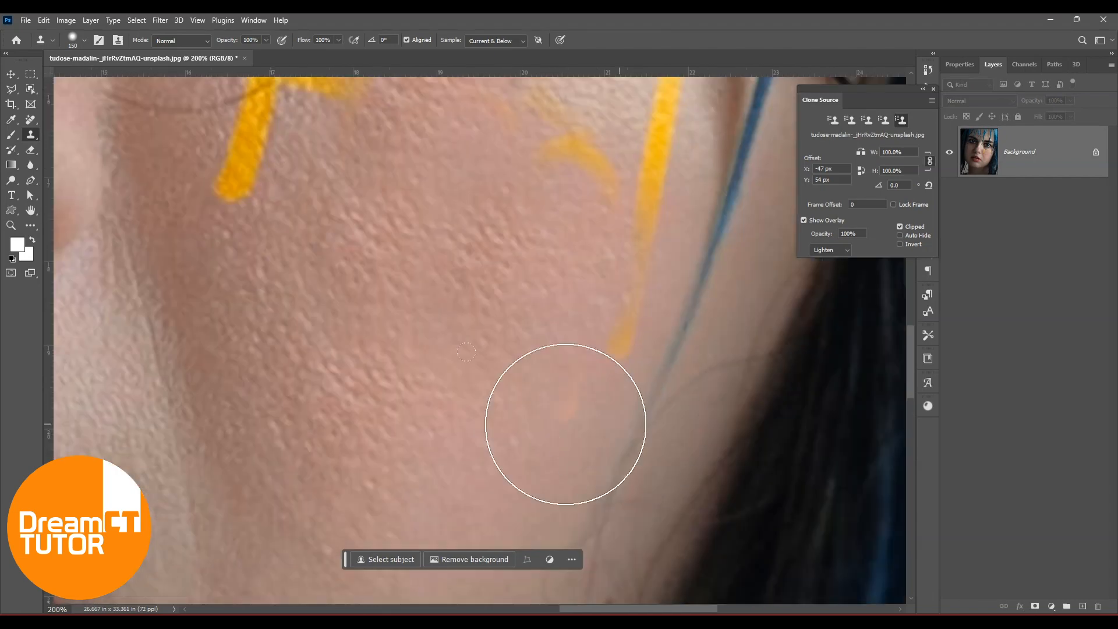
pyautogui.hotkey('ctrl', '-')
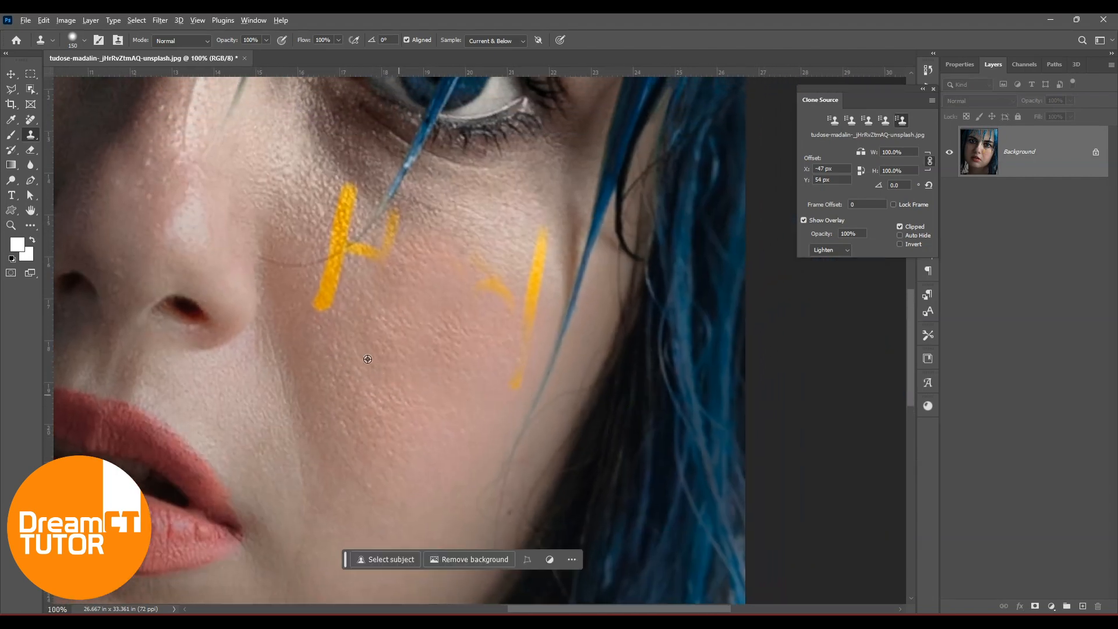
pyautogui.keyDown('alt'); pyautogui.click(331, 355); pyautogui.keyUp('alt')
pyautogui.moveTo(327, 309)
pyautogui.mouseDown()
pyautogui.moveTo(332, 261)
pyautogui.moveTo(319, 243)
pyautogui.moveTo(338, 196)
pyautogui.mouseUp()
# Step: Resample nearby cheek skin and clone it over the remaining orange marks of the "H", "a" and "l"
pyautogui.keyDown('alt'); pyautogui.click(379, 300); pyautogui.keyUp('alt')
pyautogui.keyDown('alt'); pyautogui.click(376, 306); pyautogui.keyUp('alt')
pyautogui.keyDown('alt'); pyautogui.click(489, 414); pyautogui.keyUp('alt')
pyautogui.moveTo(517, 387)
pyautogui.mouseDown()
pyautogui.moveTo(489, 289)
pyautogui.moveTo(527, 268)
pyautogui.moveTo(494, 285)
pyautogui.mouseUp()
pyautogui.keyDown('alt'); pyautogui.click(445, 235); pyautogui.keyUp('alt')
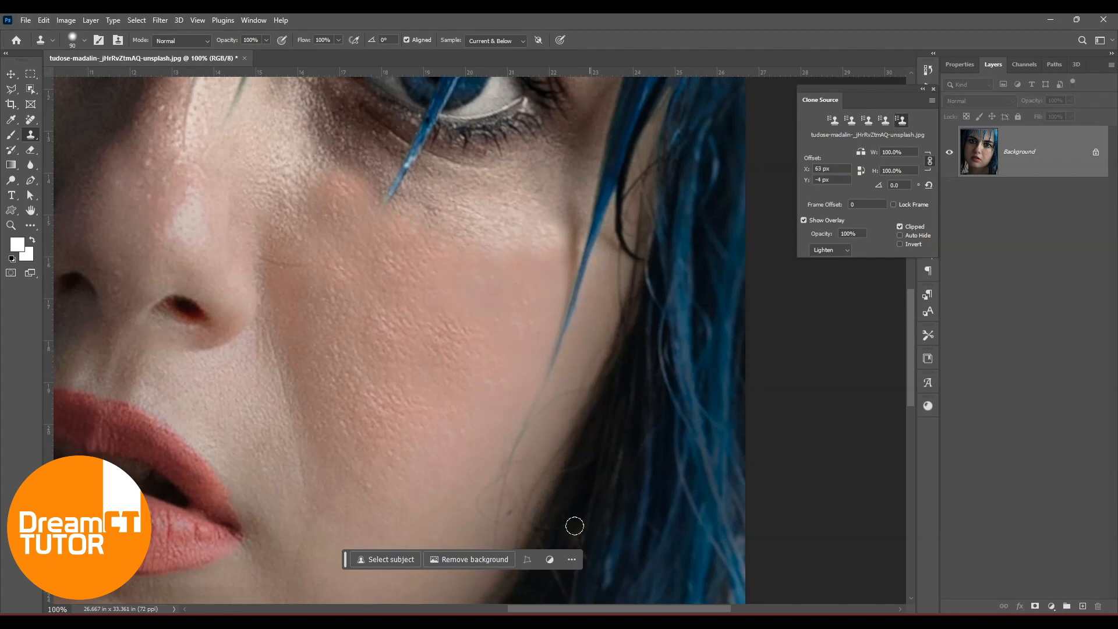
# Step: Show the whole retouched portrait and switch to the Move tool
pyautogui.hotkey('ctrl', '-')
pyautogui.hotkey('ctrl', '-')
pyautogui.hotkey('ctrl', '-')
pyautogui.hotkey('ctrl', '-')
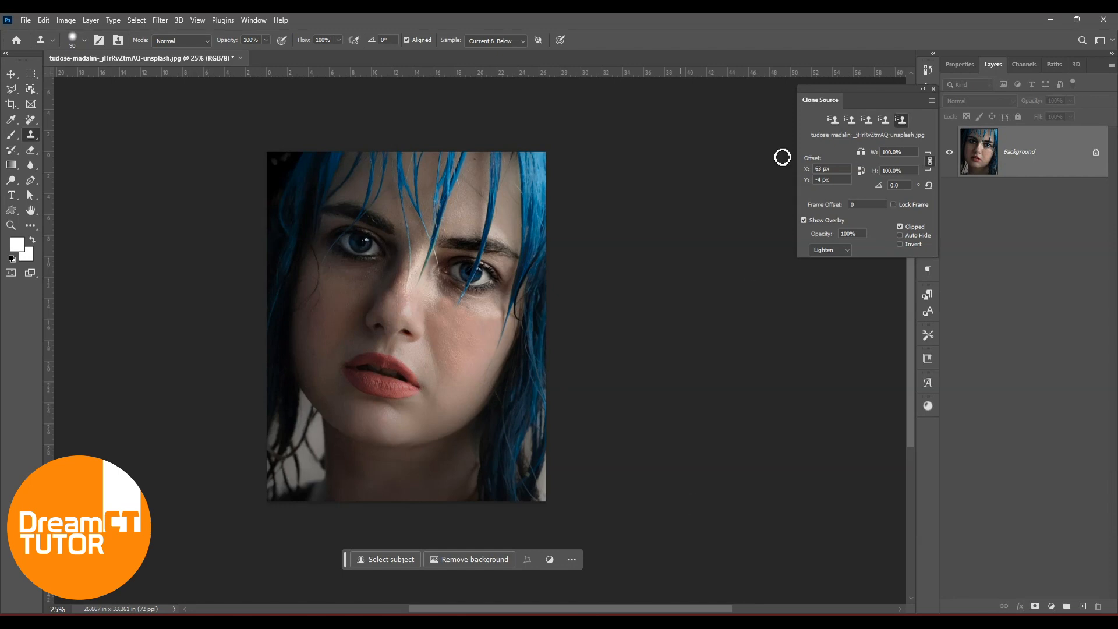
pyautogui.click(11, 74)
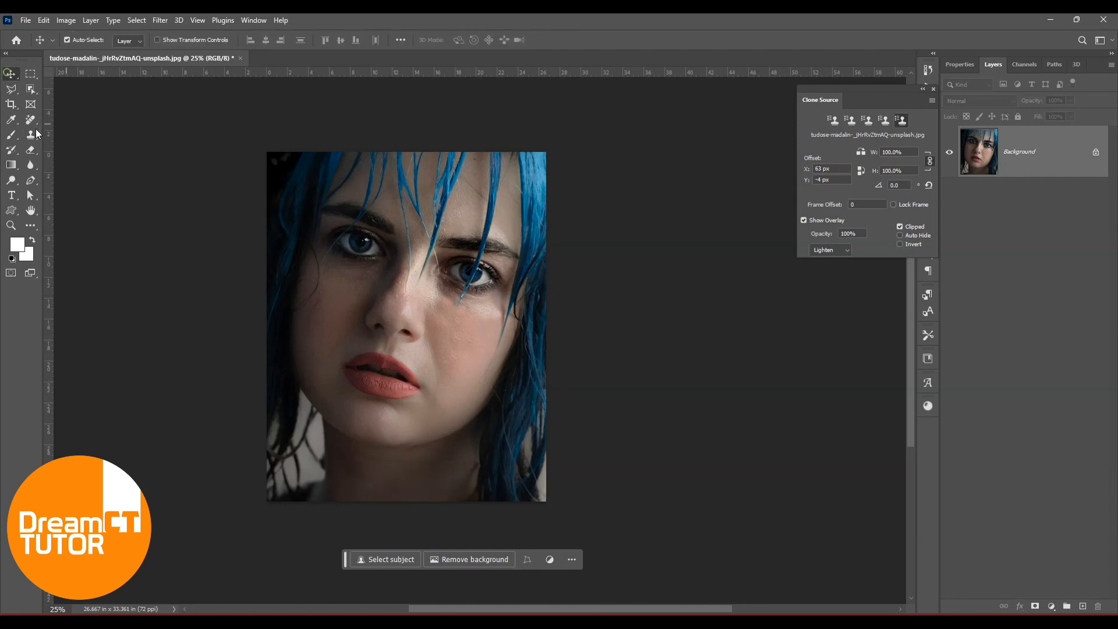